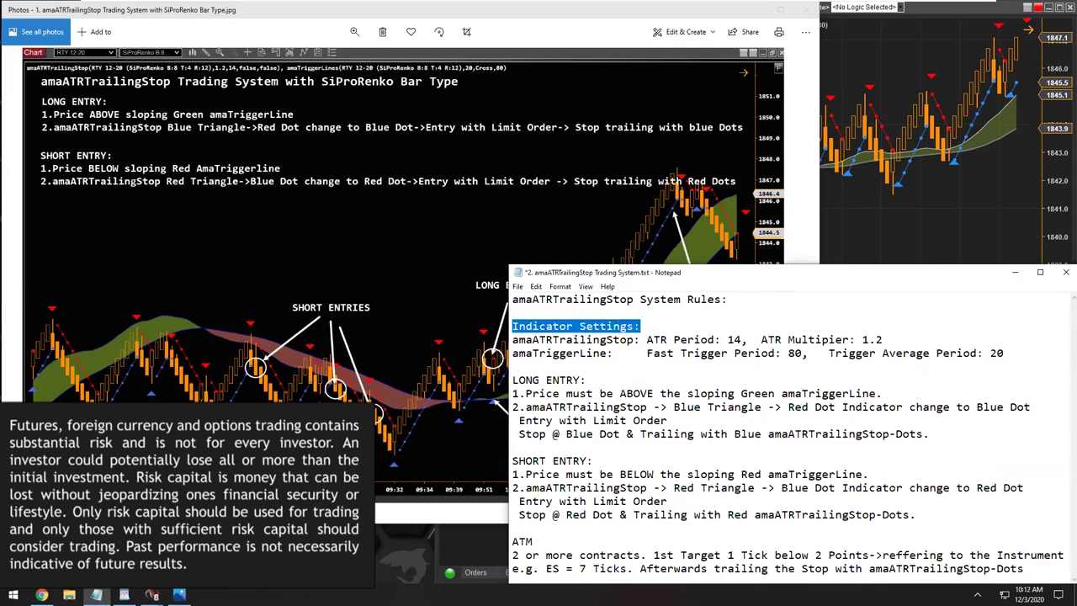
Step: Review the entry rule headings and highlight "ABOVE", "sloping" and "Green amaTriggerLine" in the first long entry rule of the notes
left_click_drag(512, 380, 580, 379)
left_click_drag(519, 461, 593, 461)
left_click_drag(525, 393, 652, 393)
left_click(630, 392)
double_click(631, 393)
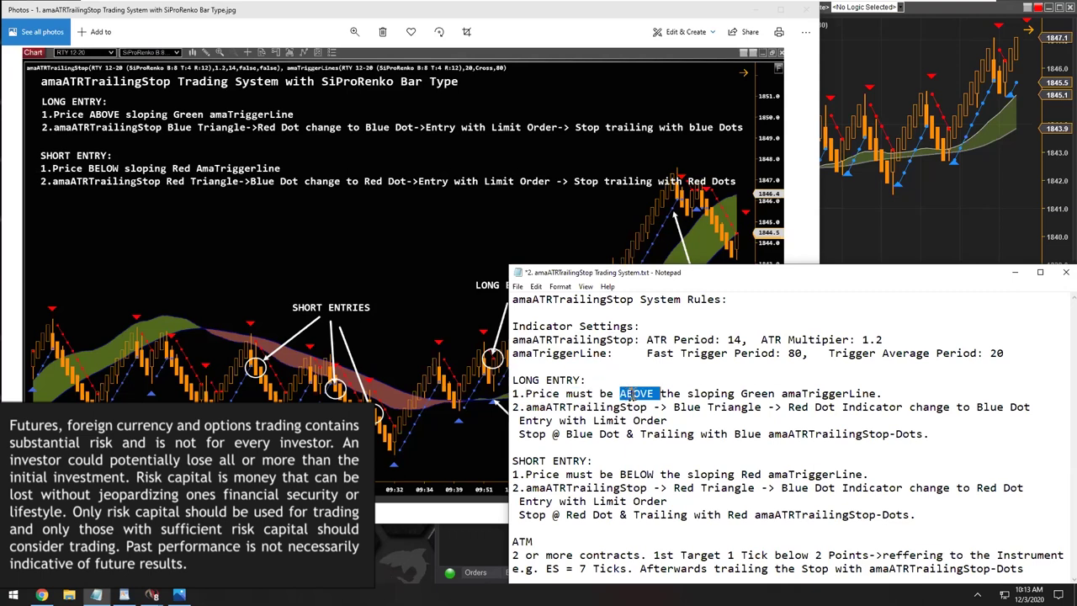
left_click(692, 393)
left_click_drag(693, 392, 735, 392)
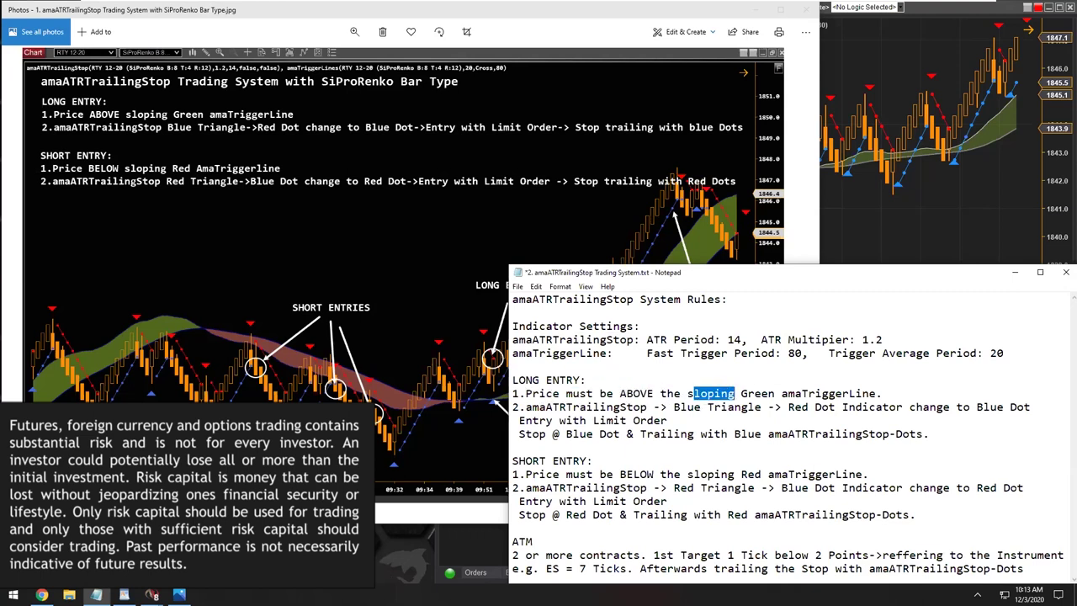
left_click_drag(740, 394, 857, 394)
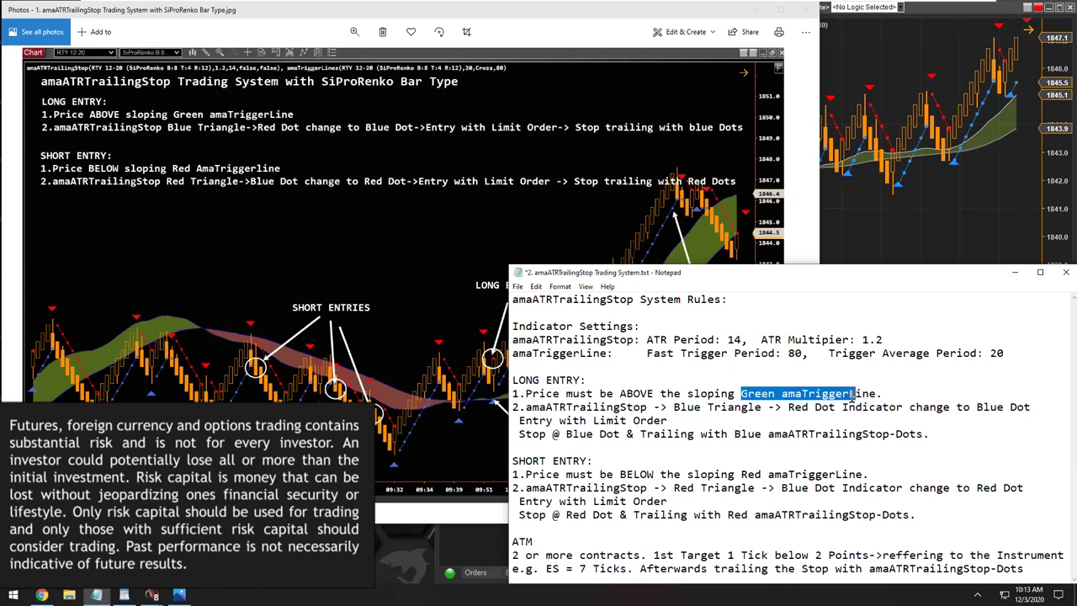
Step: View the example trading-system image in Photos and examine the amaTriggerLines plots on the RTY 12-20 NinjaTrader chart around Dec 3
left_click(548, 231)
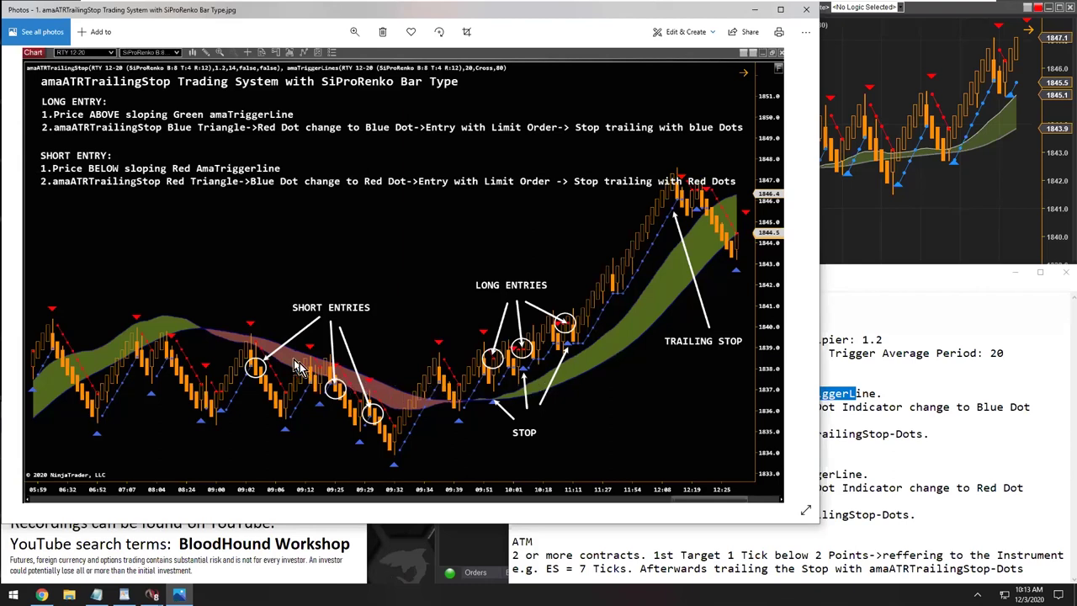
left_click(837, 214)
scroll(837, 215, "up", 10)
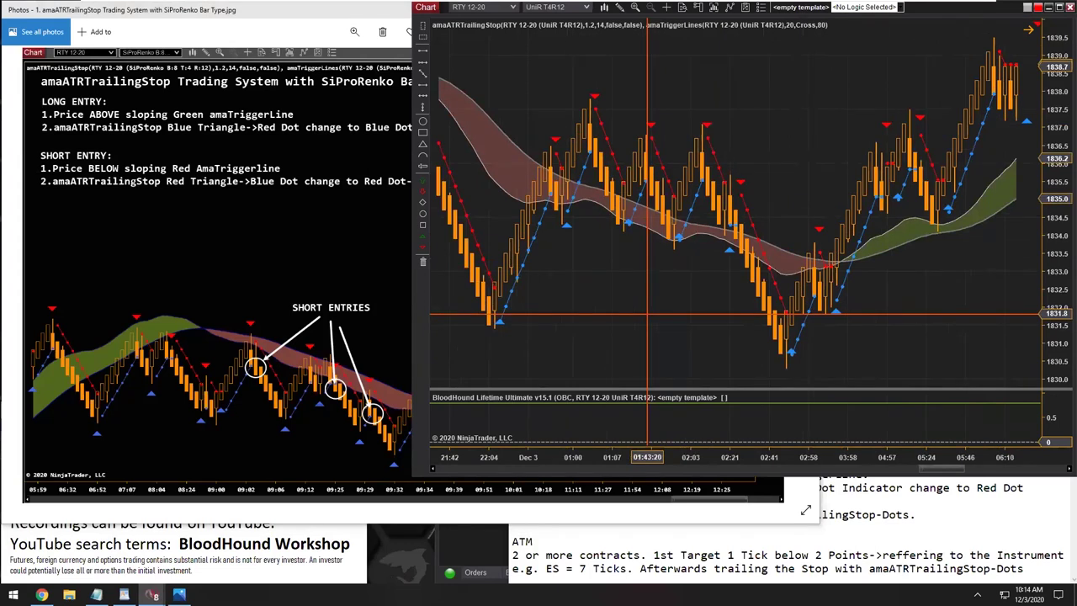
scroll(647, 314, "down", 3)
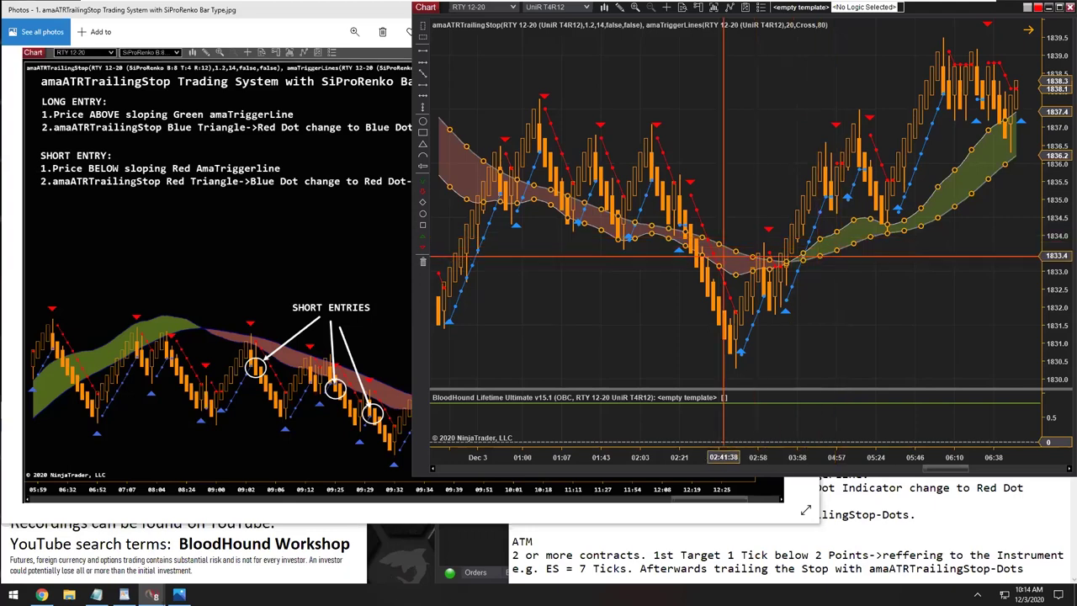
left_click(465, 171)
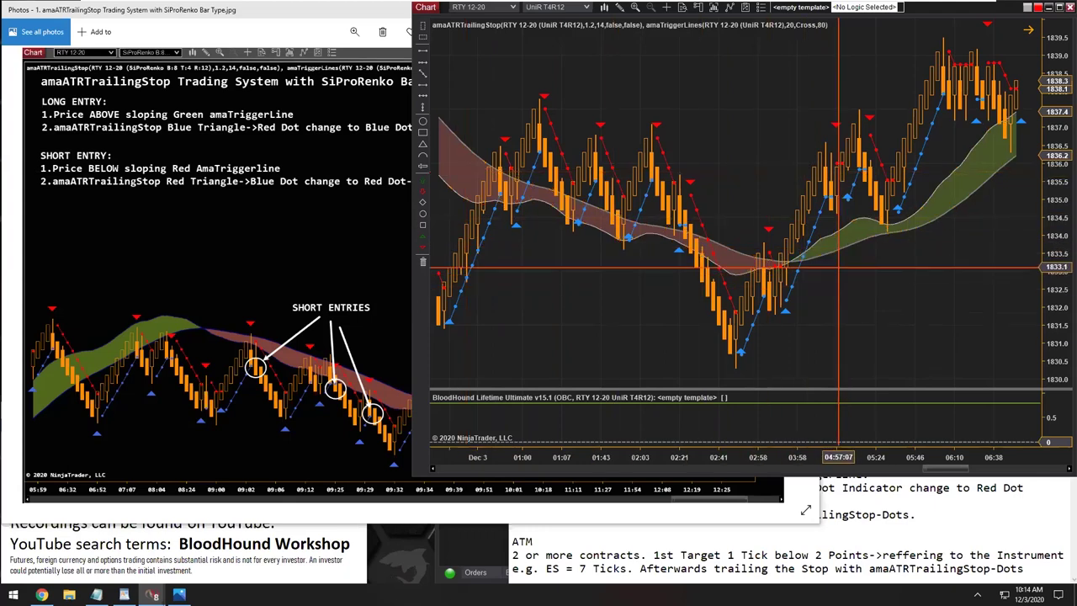
left_click(837, 228)
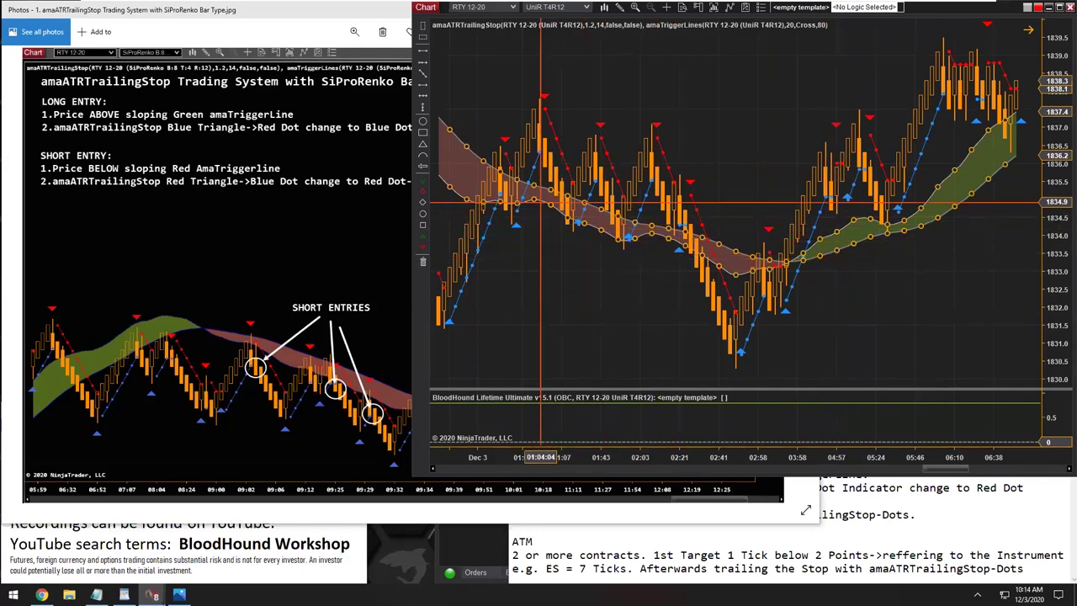
left_click(817, 262)
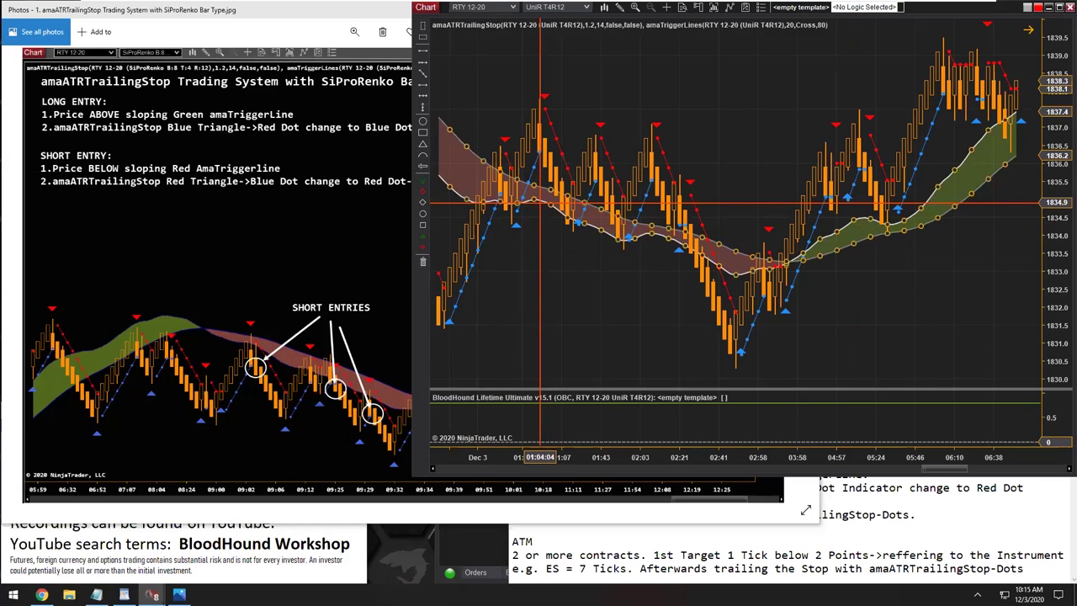
left_click(599, 222)
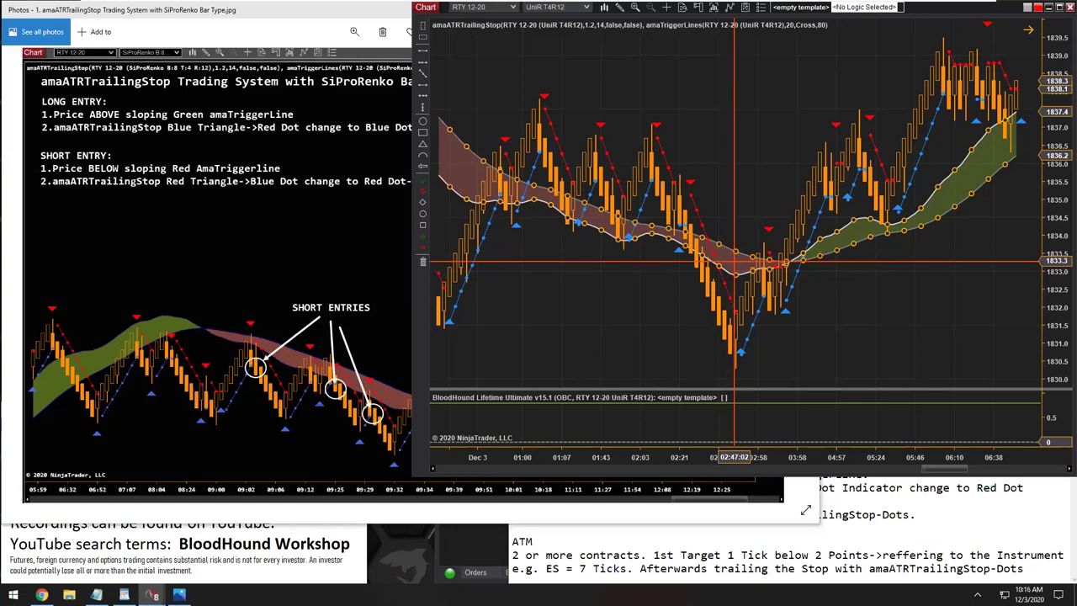
Step: Reread the price-above-amaTriggerLine rule in the Notepad rules and compare it with the green trigger line section on the NinjaTrader chart
left_click(334, 260)
left_click(865, 520)
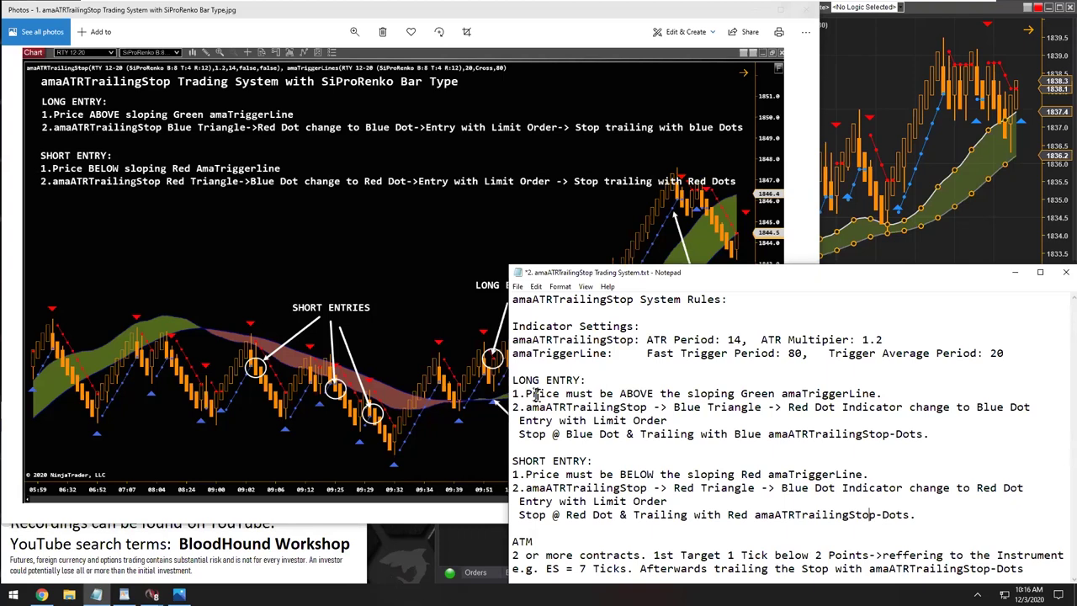
left_click_drag(538, 394, 614, 393)
left_click_drag(788, 393, 875, 395)
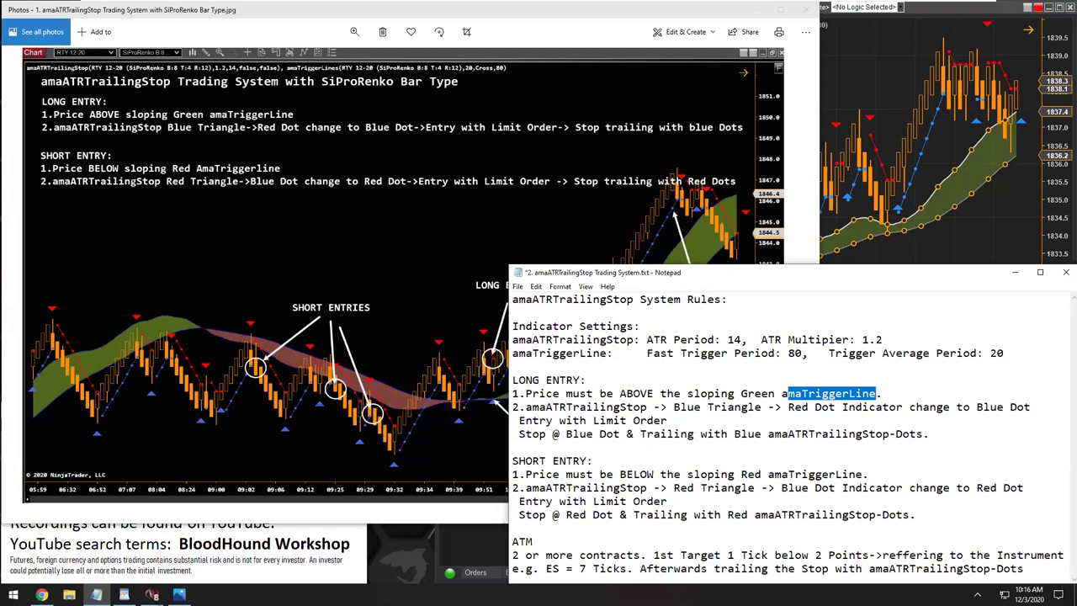
left_click_drag(524, 393, 654, 393)
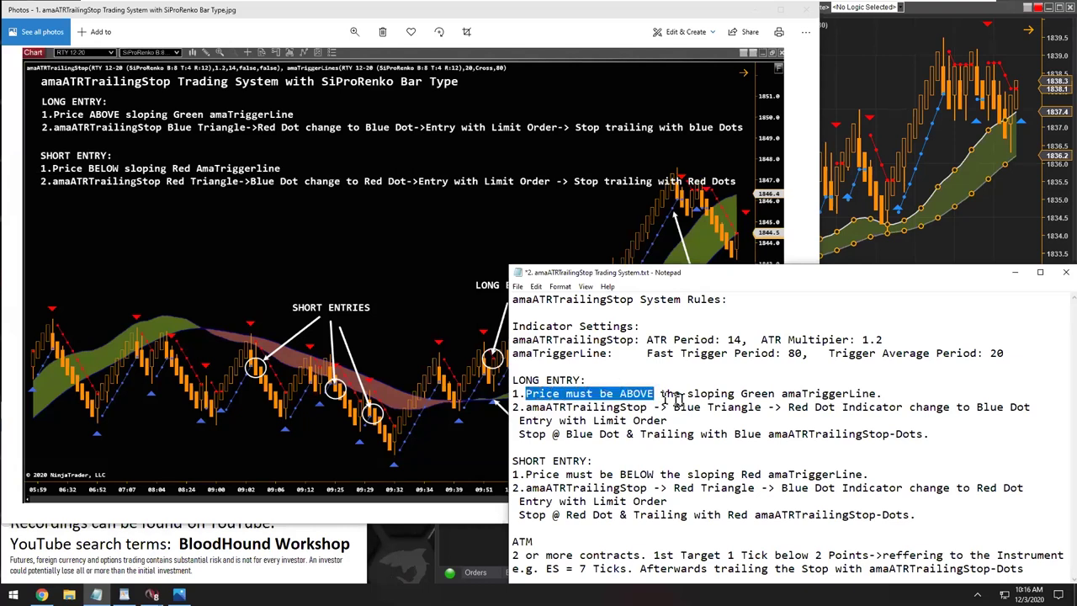
left_click_drag(802, 394, 881, 394)
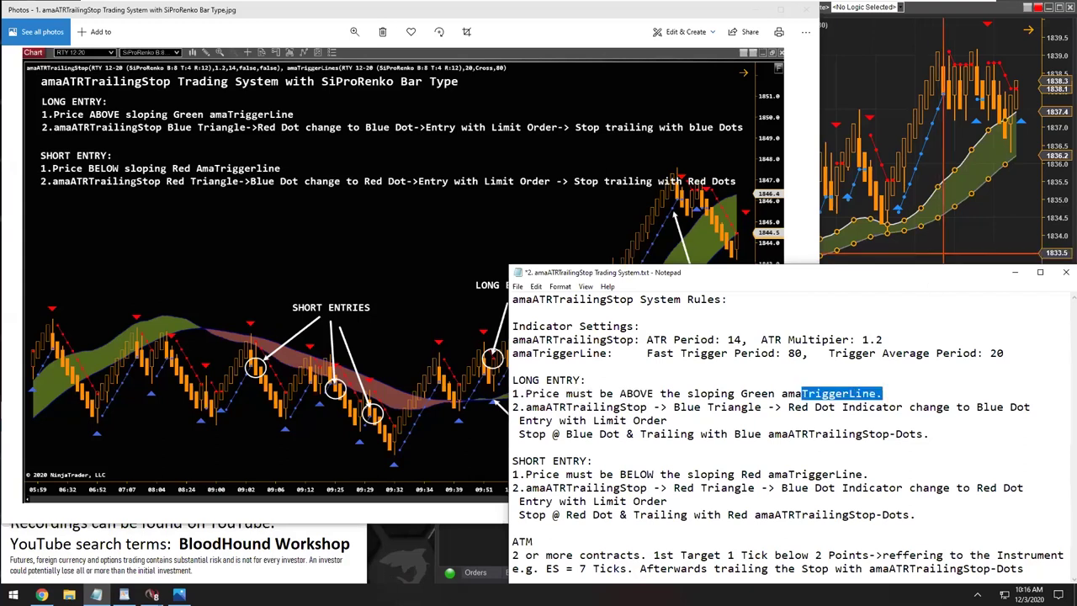
left_click(933, 251)
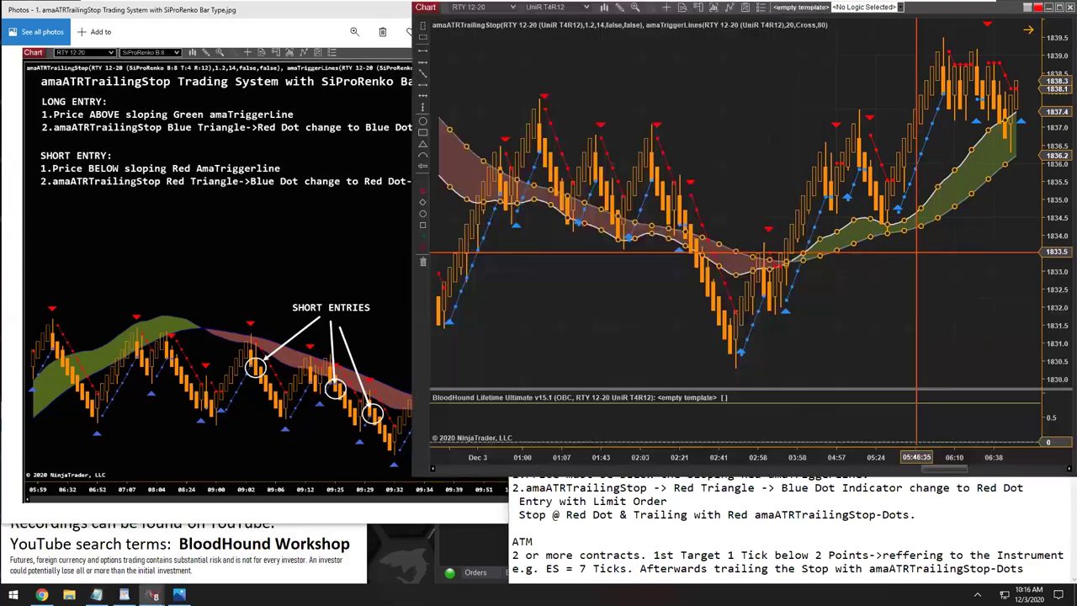
left_click(847, 222)
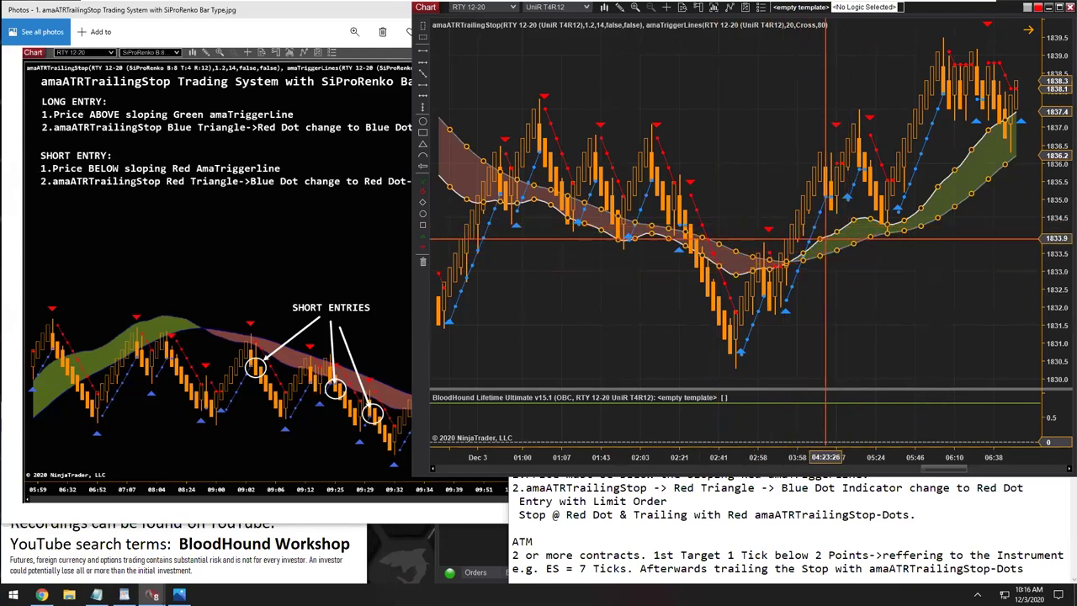
Step: Return to the Notepad rules and highlight the price condition, "amaTriggerLine" and "sloping" in the first long entry rule
left_click(831, 500)
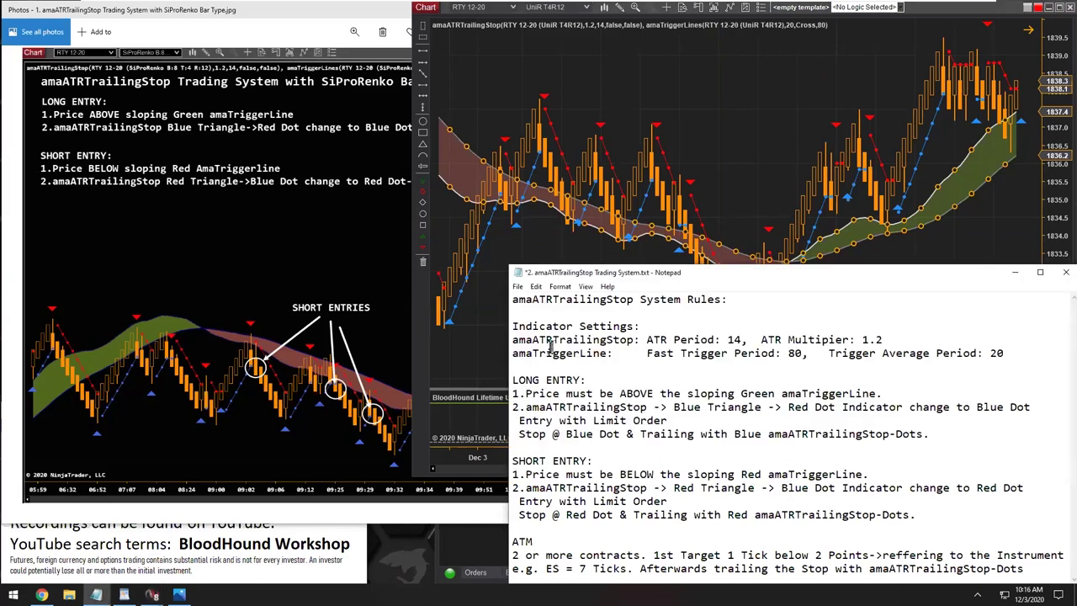
left_click_drag(532, 394, 653, 393)
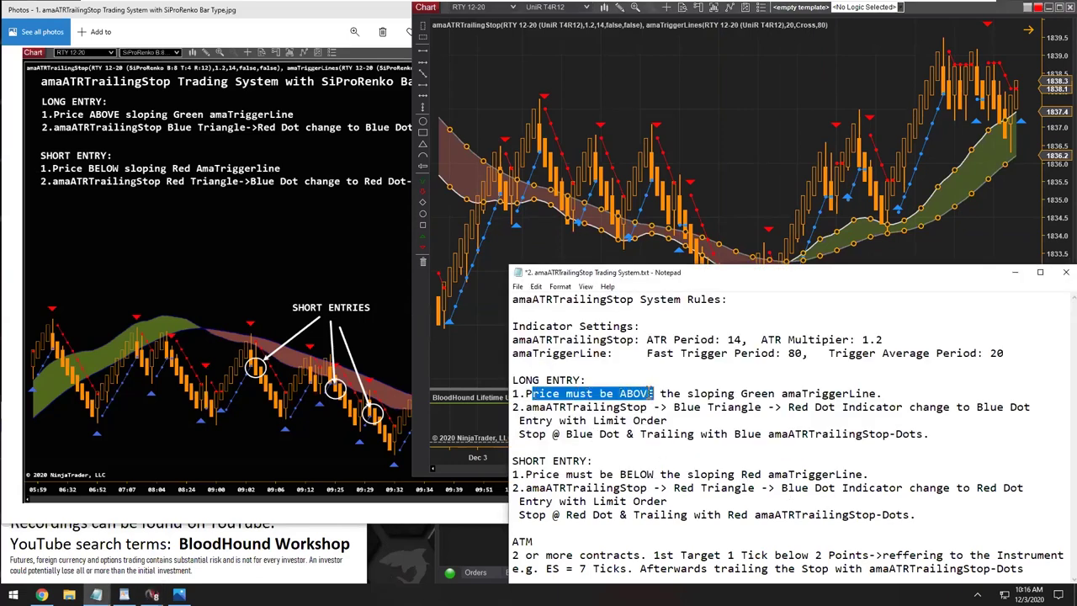
left_click_drag(794, 394, 875, 396)
double_click(842, 392)
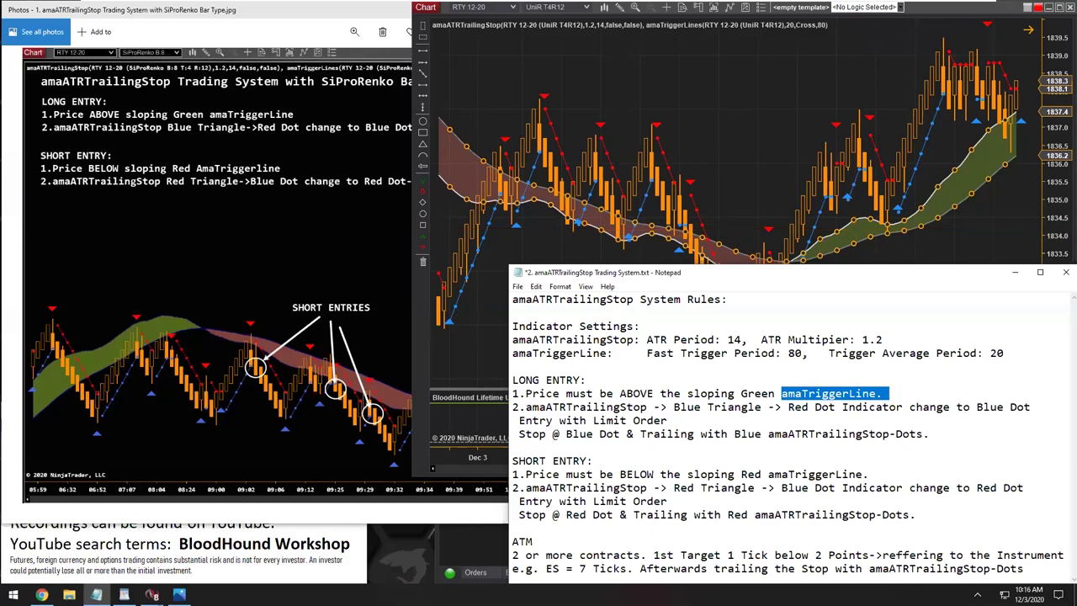
left_click(688, 393)
left_click_drag(687, 394, 734, 394)
Step: Examine the amaTriggerLines slope on the NinjaTrader chart between about 07:36 and 07:45
left_click(740, 211)
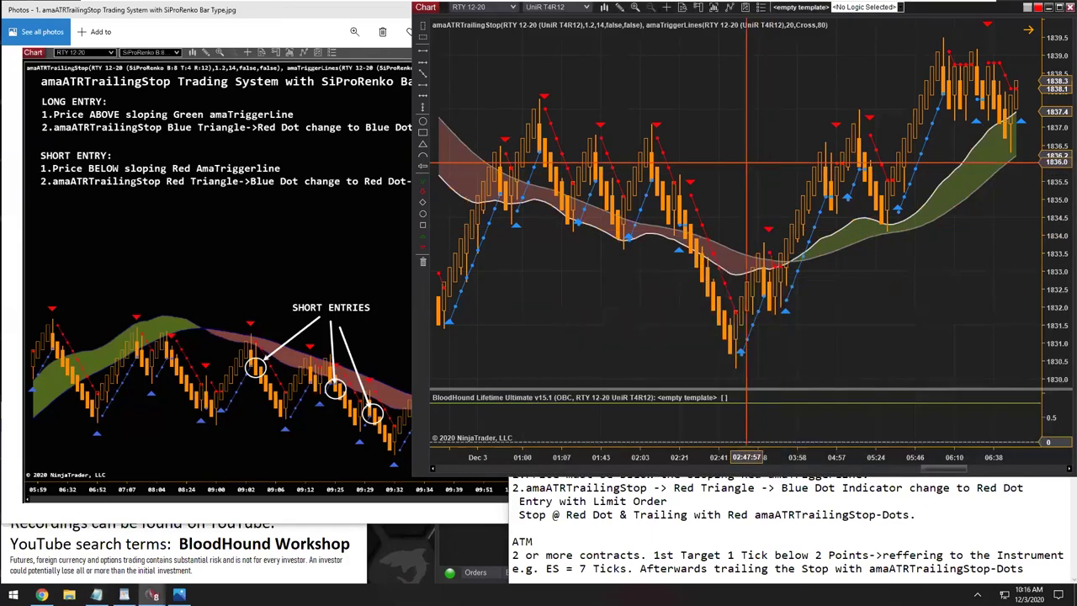
scroll(740, 210, "down", 10)
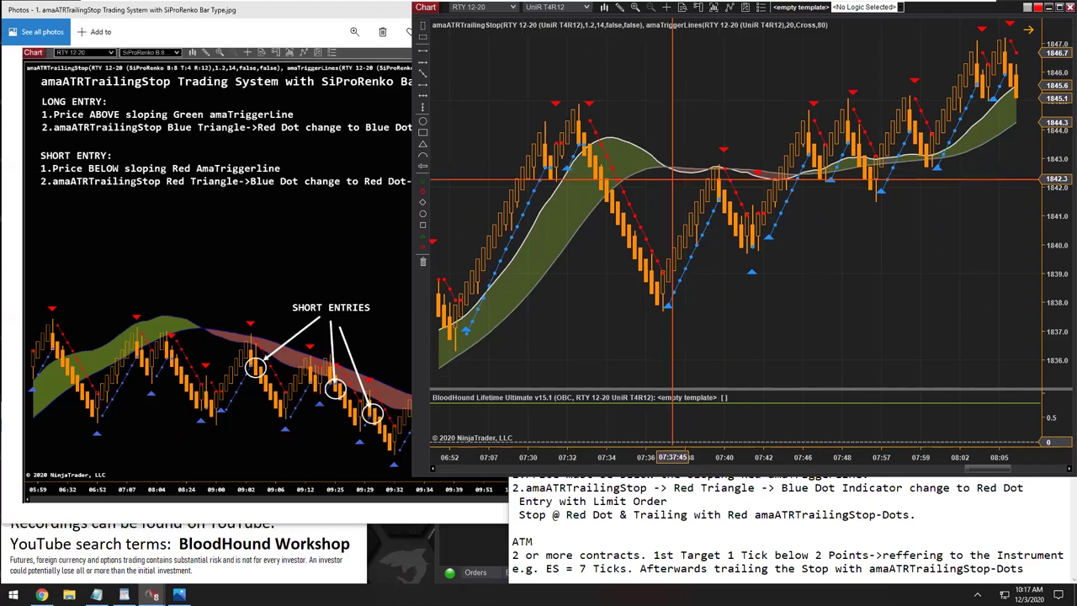
left_click(648, 154)
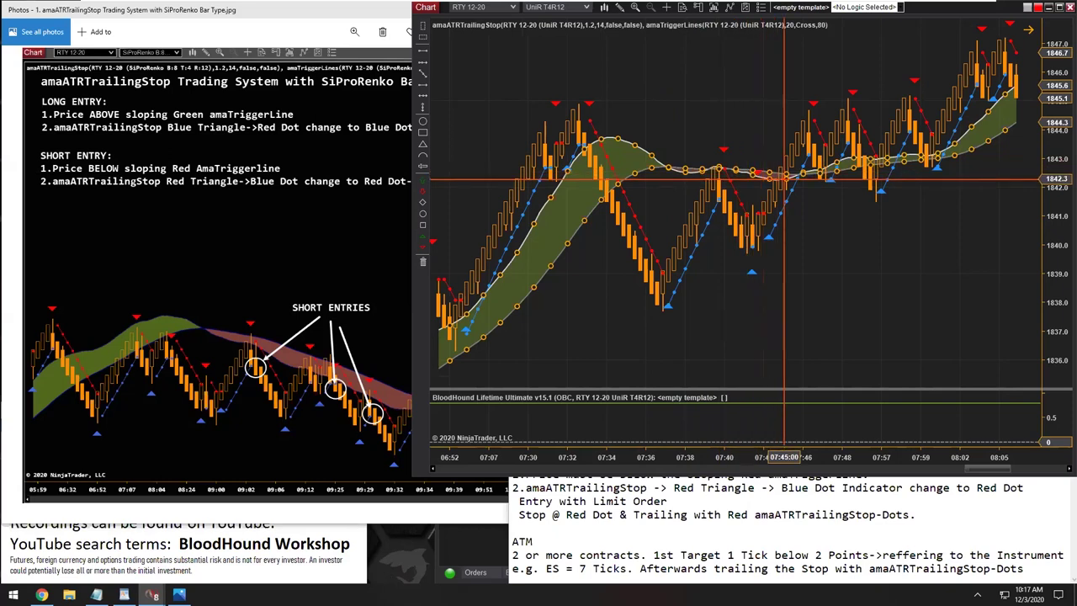
left_click(657, 179)
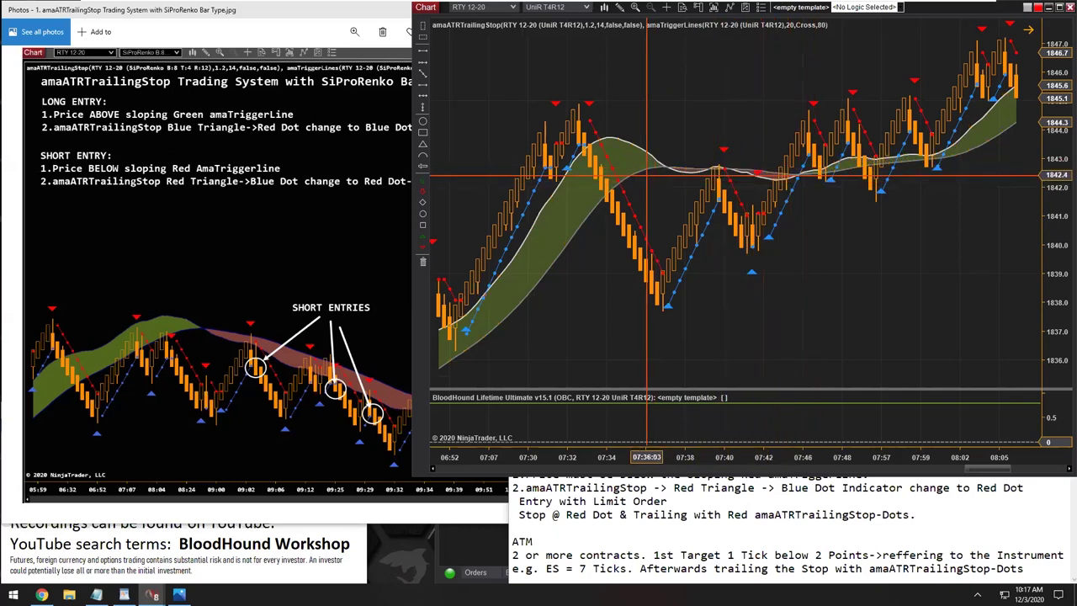
left_click(592, 213)
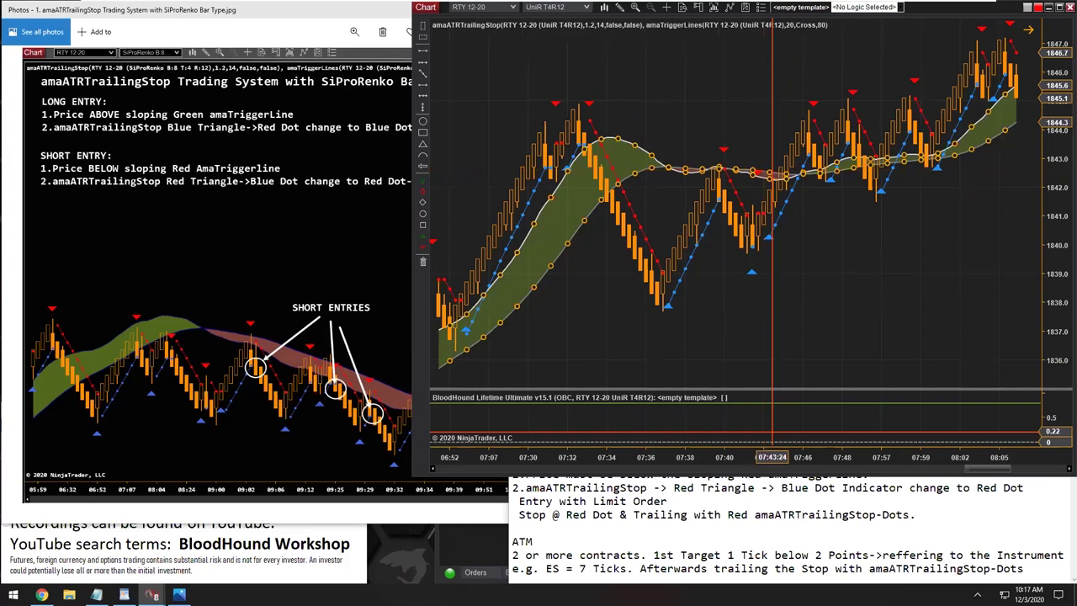
Step: Highlight "sloping" in the first long entry rule and compare the trigger line's slope across earlier and later bars on the chart
left_click(775, 517)
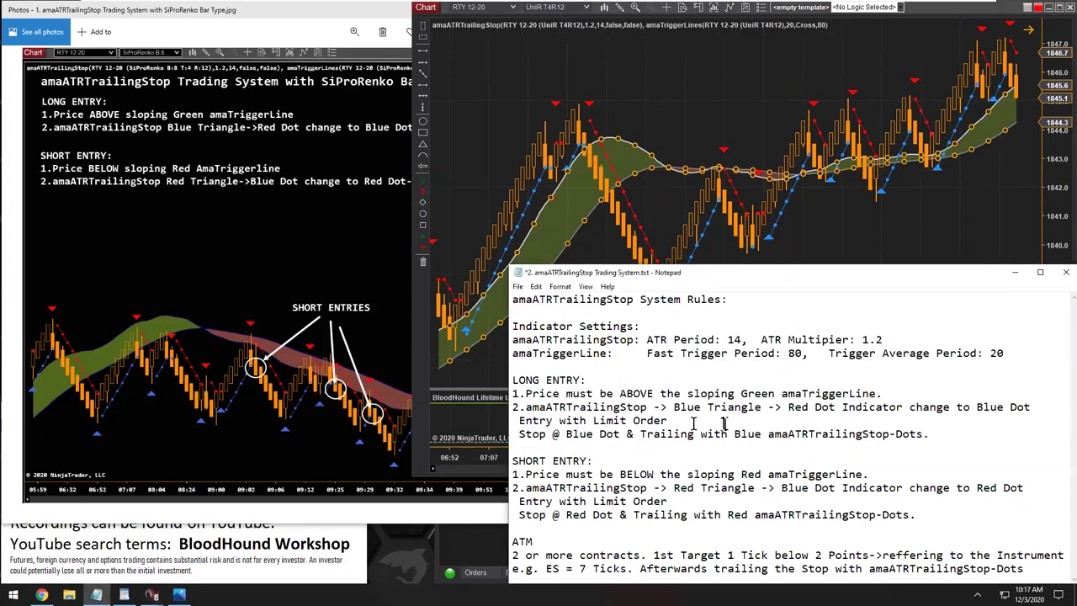
double_click(707, 392)
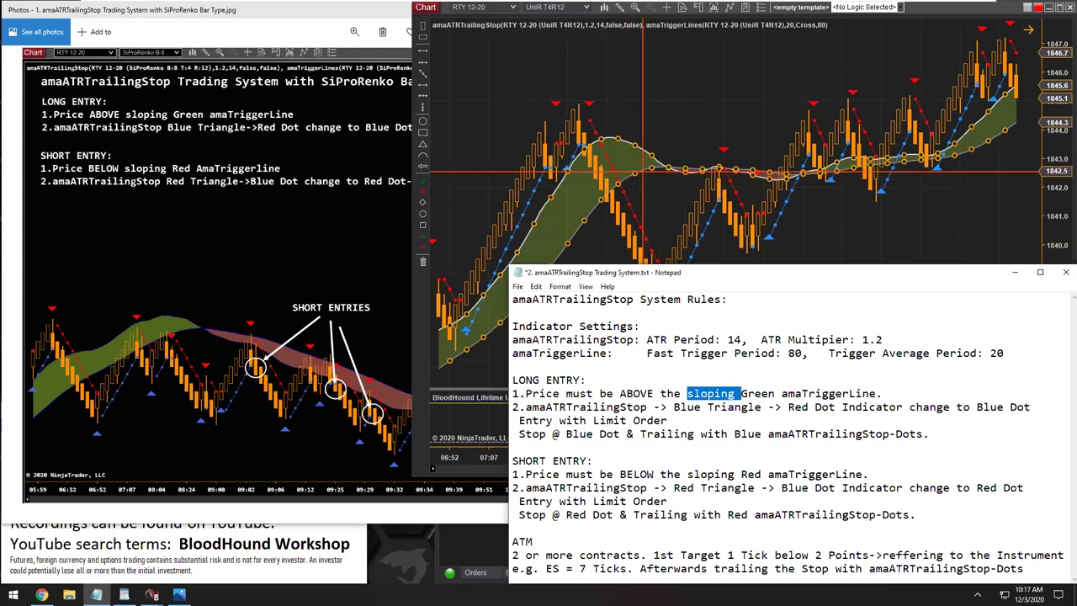
left_click(647, 187)
scroll(657, 218, "up", 5)
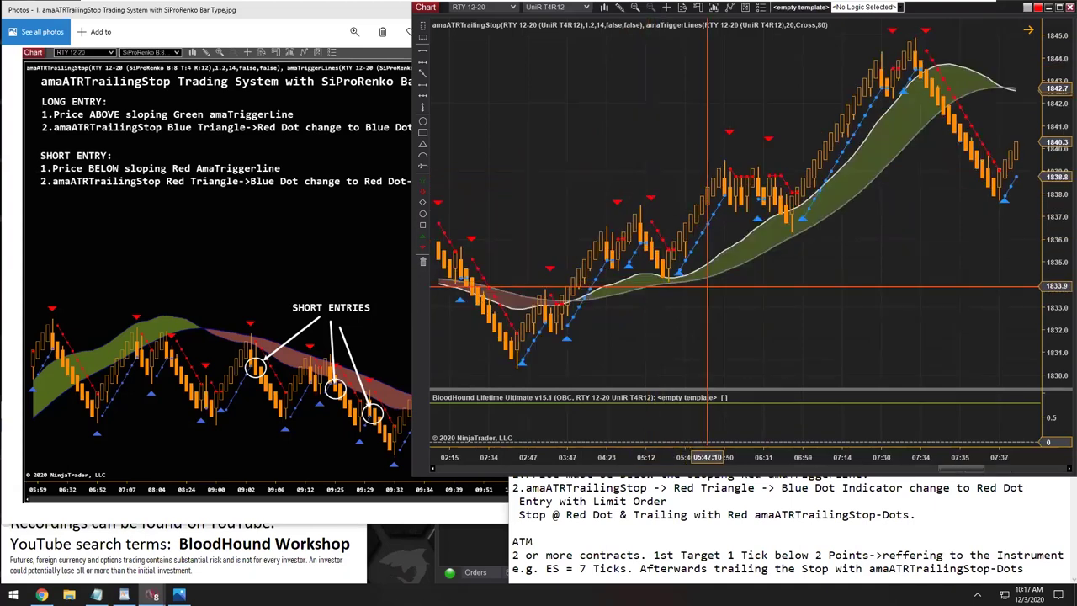
scroll(717, 308, "down", 3)
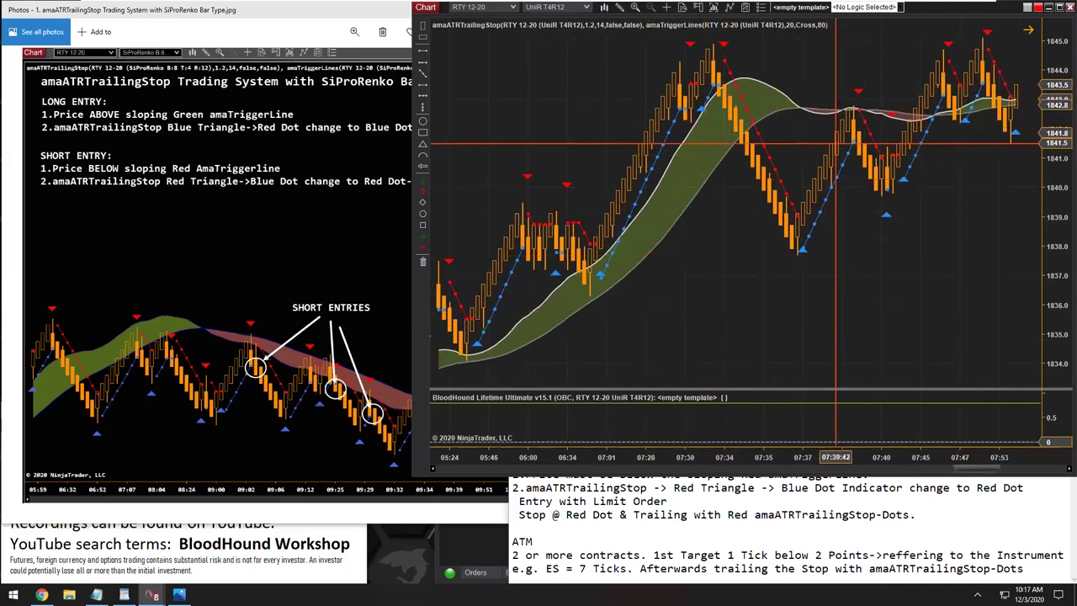
Step: Highlight the full first long entry rule in the Notepad rules, from the price condition through "sloping Green amaTriggerLine"
left_click(790, 494)
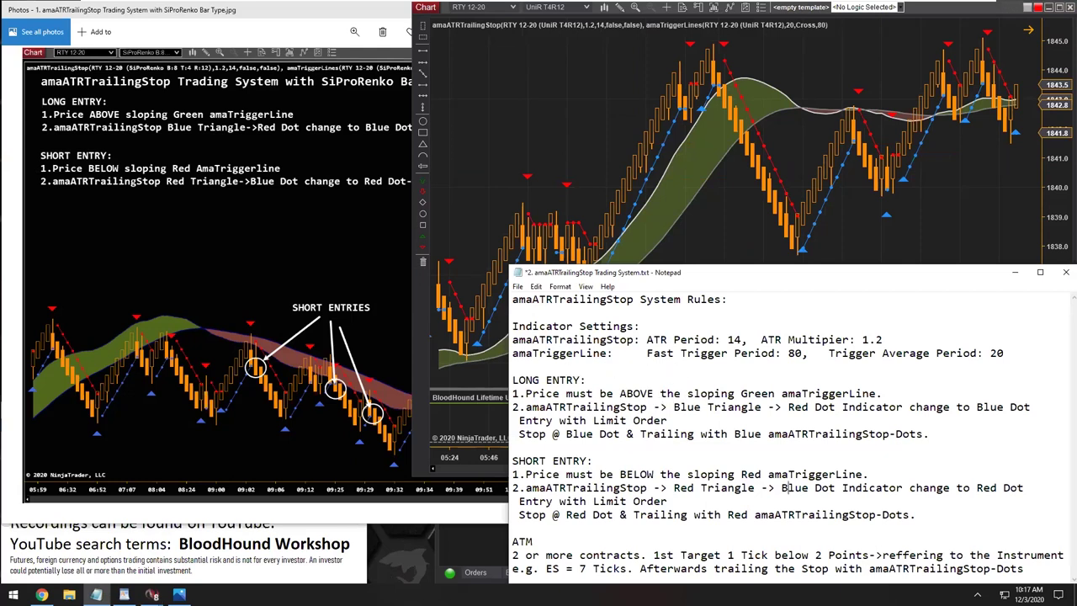
left_click_drag(539, 393, 746, 395)
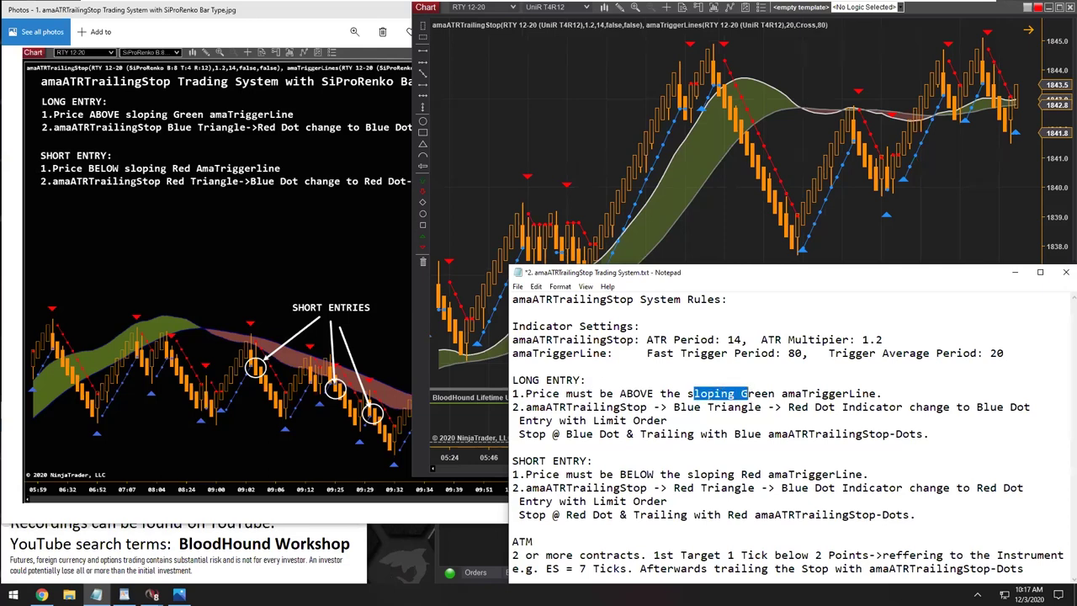
left_click_drag(746, 394, 875, 393)
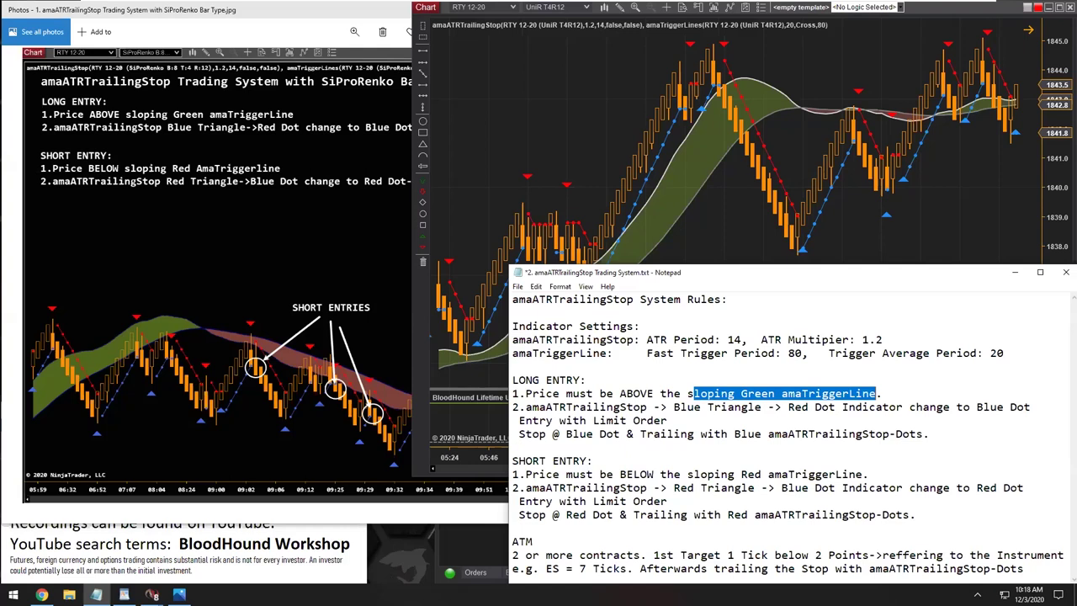
left_click(524, 392)
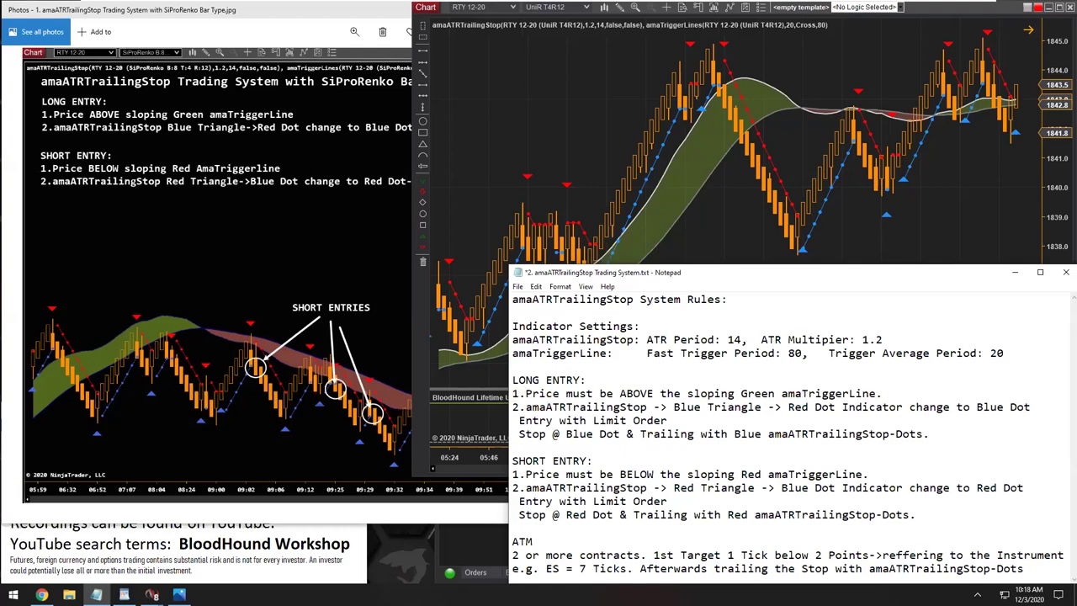
left_click_drag(512, 393, 862, 392)
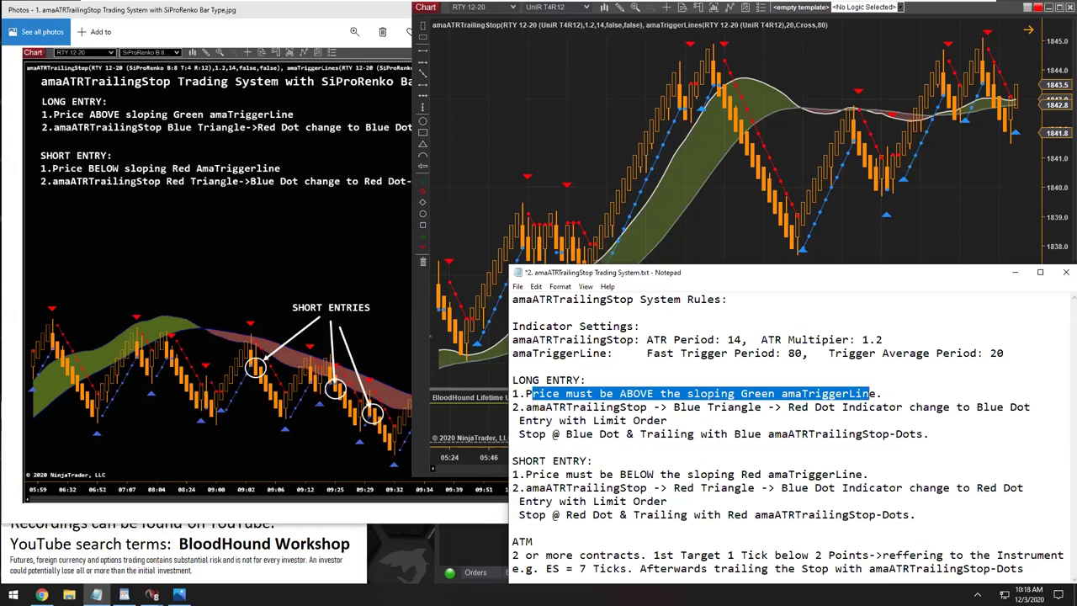
Step: Highlight amaATRTrailingStop and "Red Dot Indicator change to Blue Dot" in the second long entry rule, and select the trailing stop plot on the chart
left_click_drag(537, 408, 599, 408)
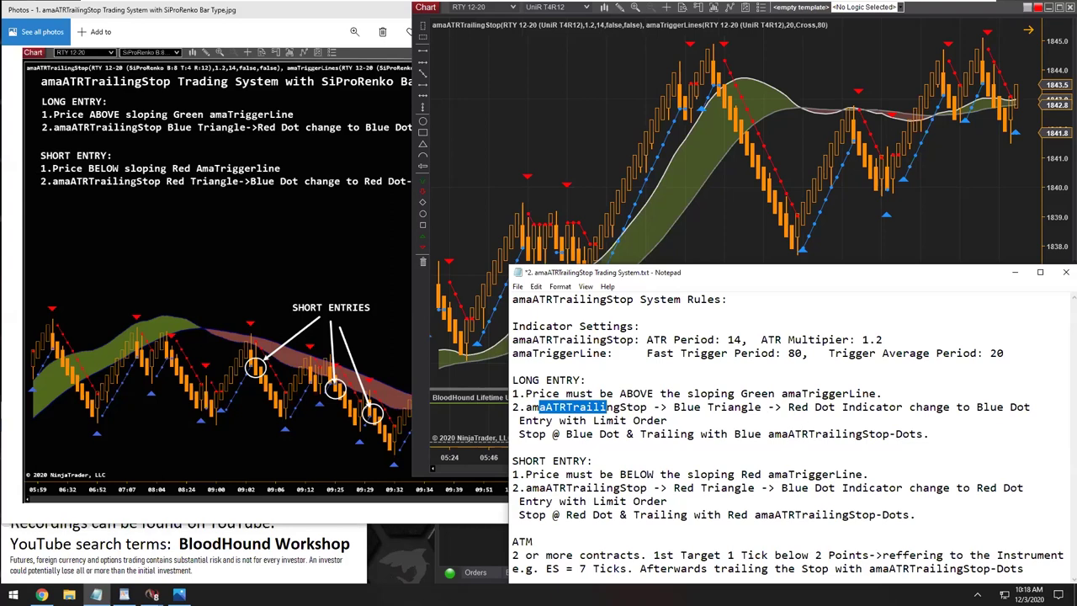
left_click_drag(794, 408, 1031, 408)
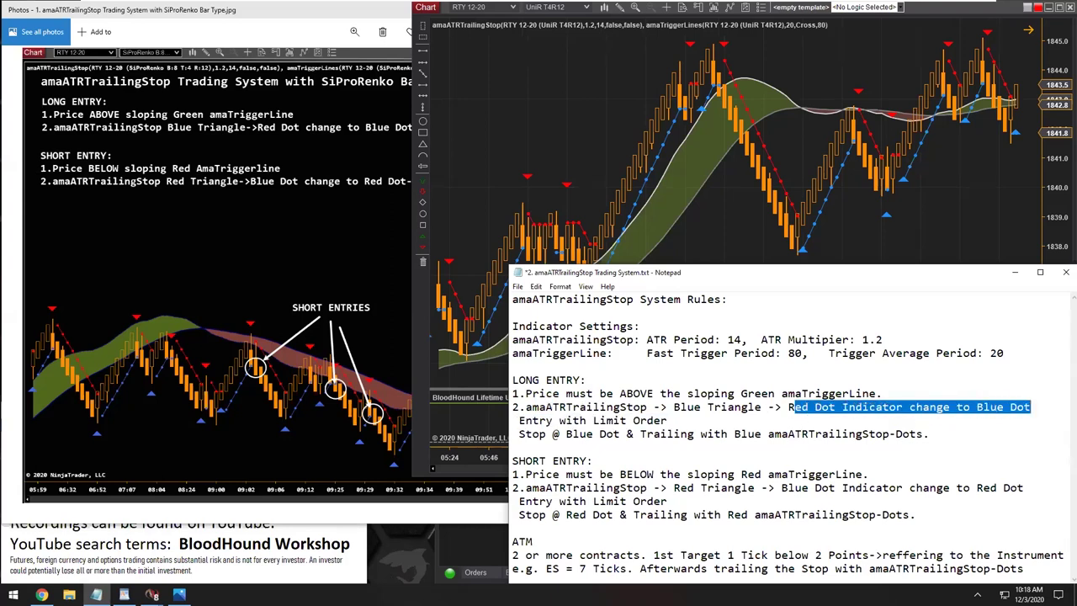
left_click(848, 230)
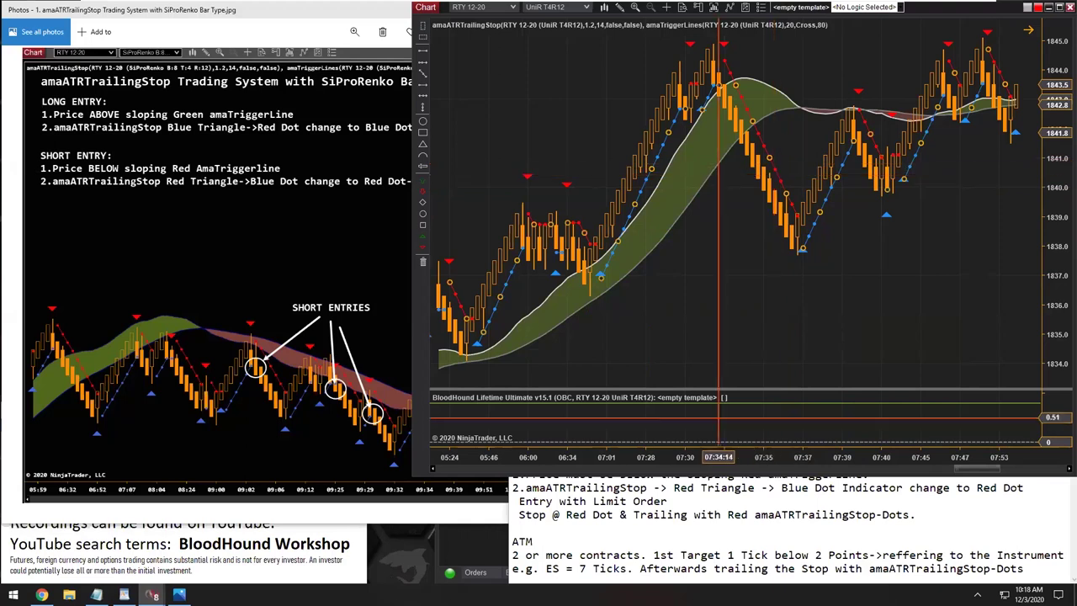
key("alt+Tab")
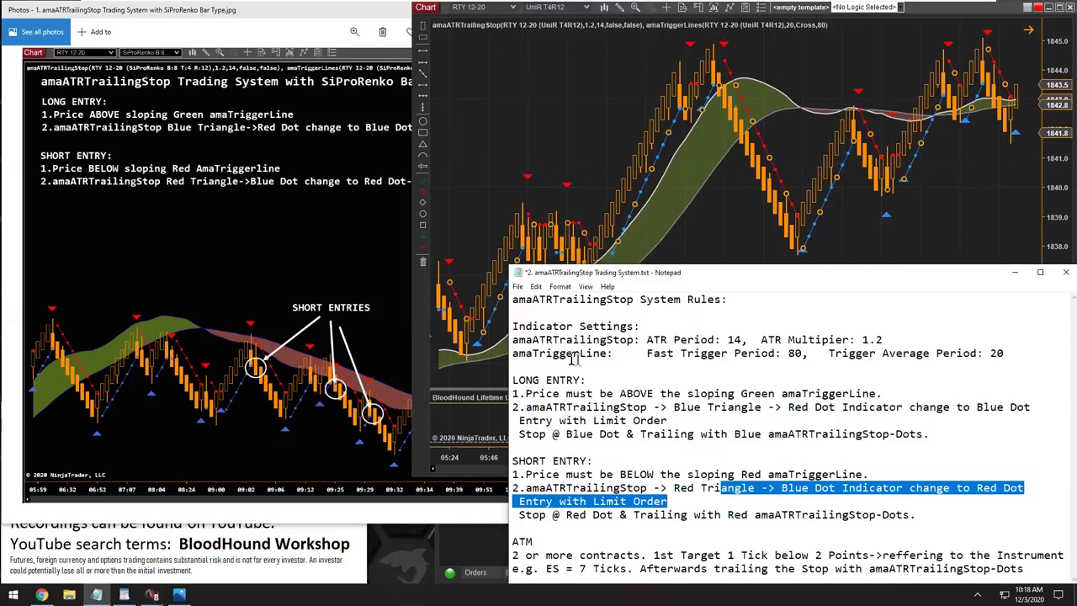
Step: Highlight amaATRTrailingStop in the second long entry rule and compare it with the trailing stop dots on the chart up to about 07:37
left_click(570, 409)
left_click_drag(545, 407, 640, 407)
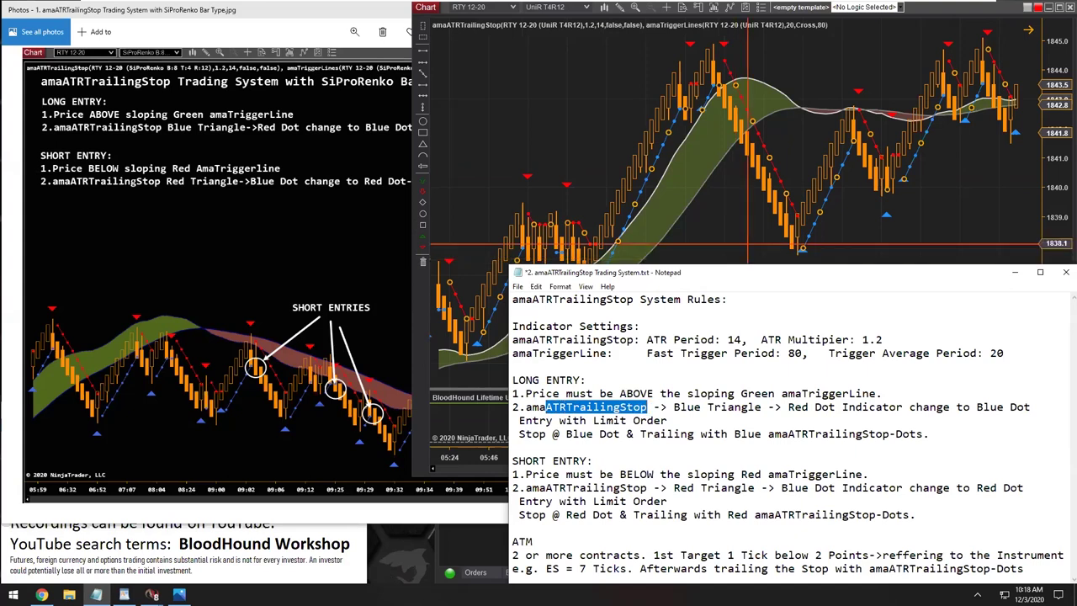
left_click(724, 202)
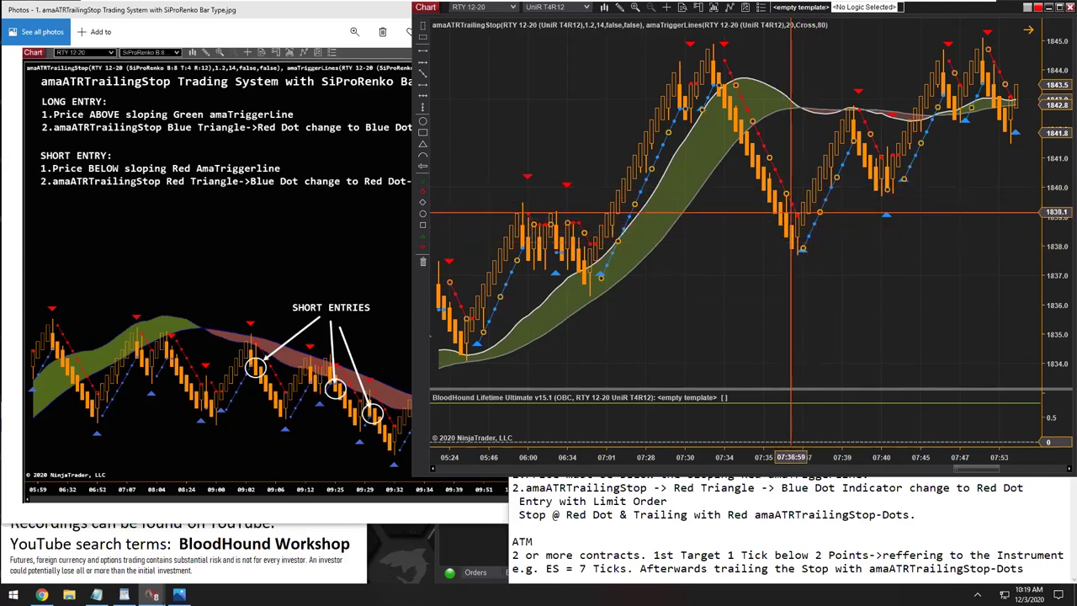
left_click(730, 488)
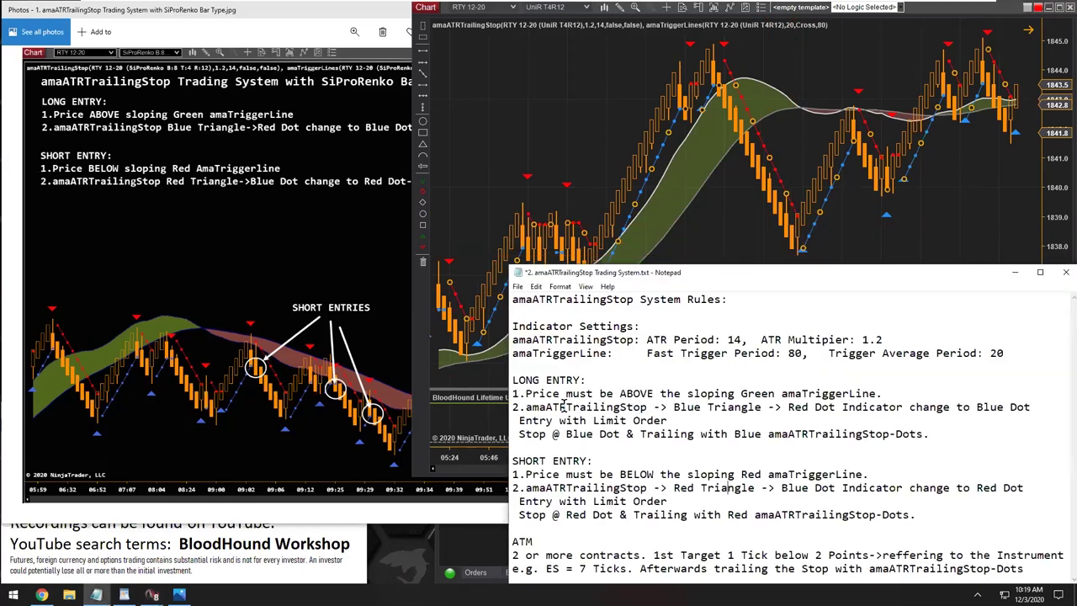
left_click_drag(552, 407, 653, 407)
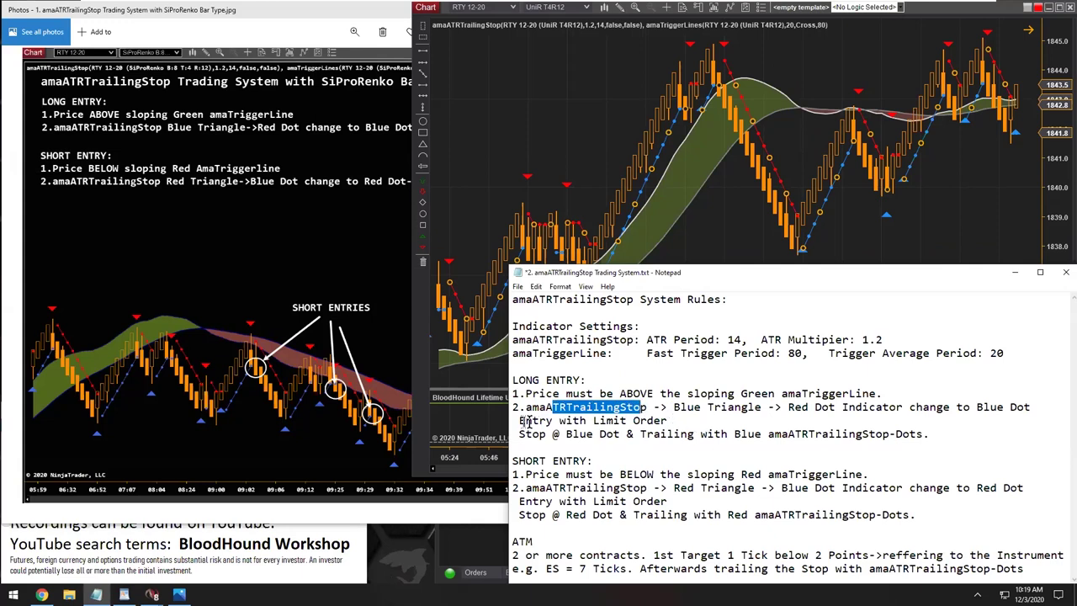
Step: Highlight the limit order entry line and change "Stop" to "Stop-loss" in the long entry's stop rule
left_click_drag(519, 420, 626, 421)
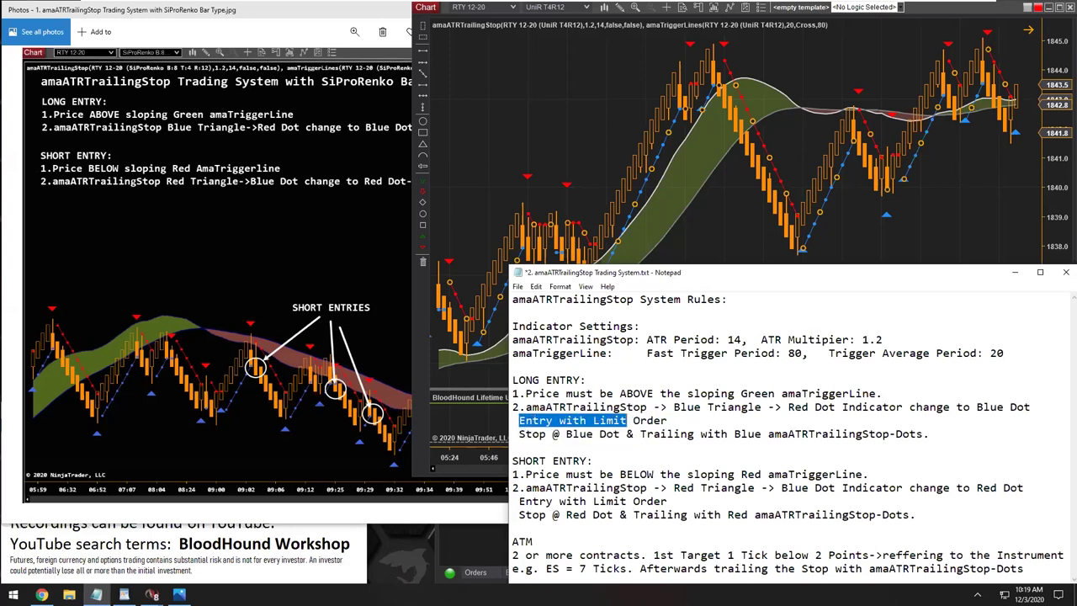
left_click_drag(521, 434, 559, 434)
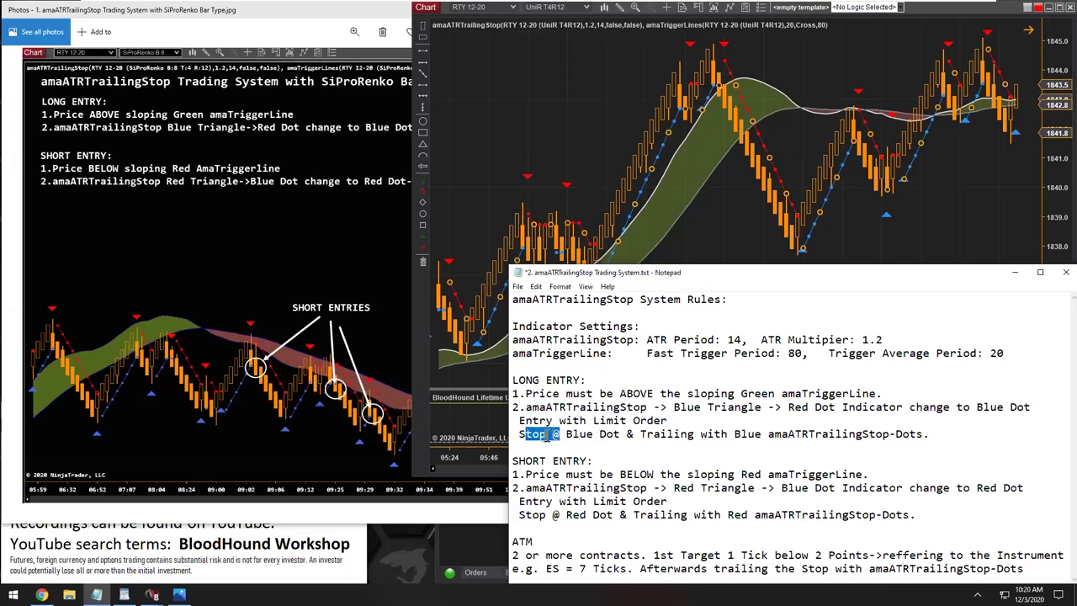
left_click(547, 434)
type("-loss")
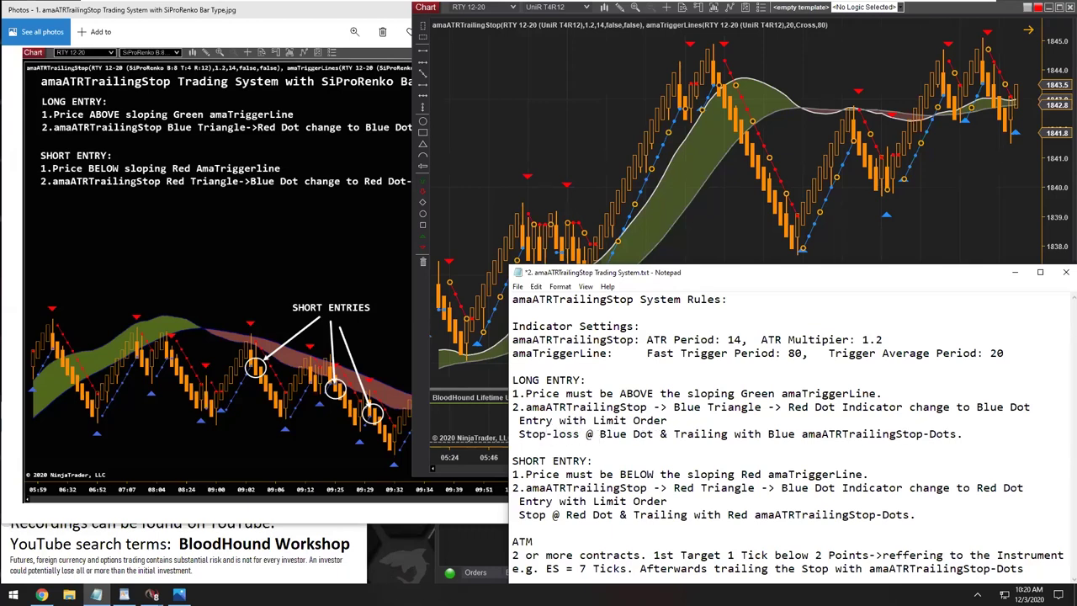
Step: Clear the Notepad rules and example image off the screen, and slightly enlarge the chart's price panel
left_click(1016, 272)
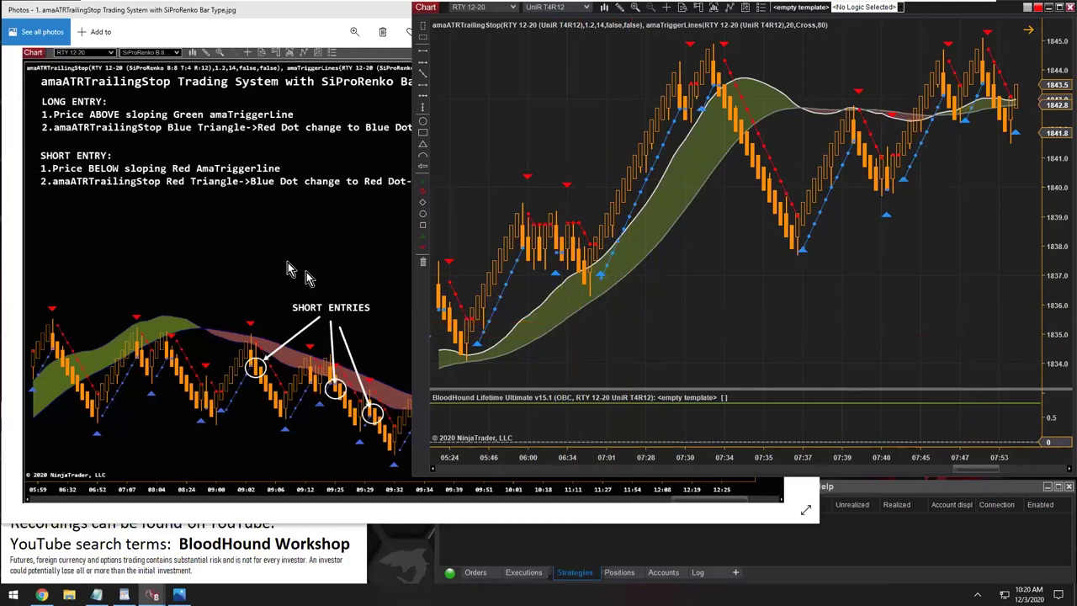
key("alt+F4")
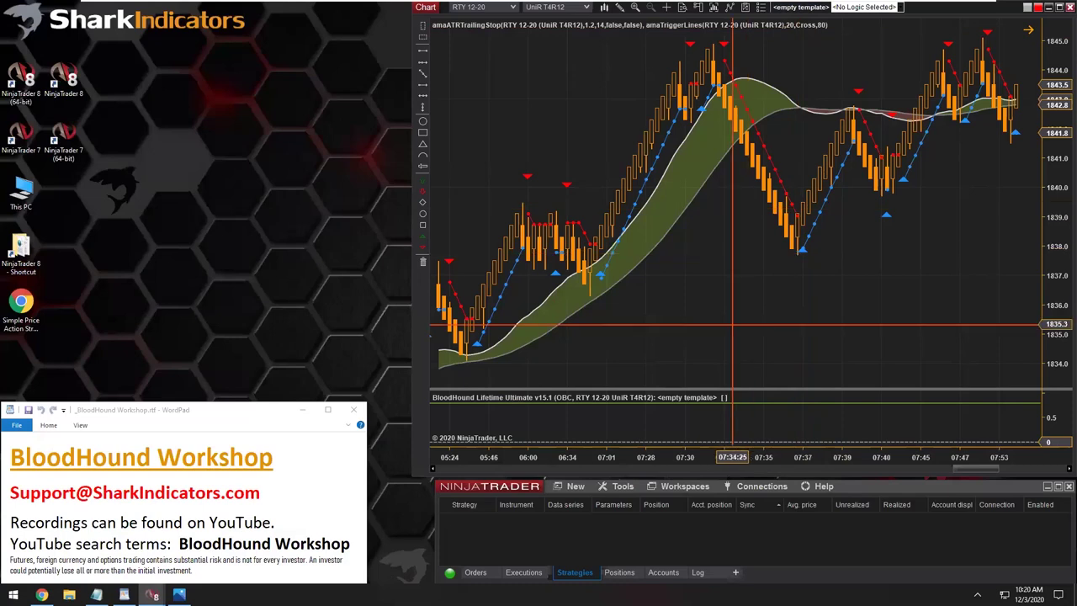
left_click_drag(714, 390, 715, 394)
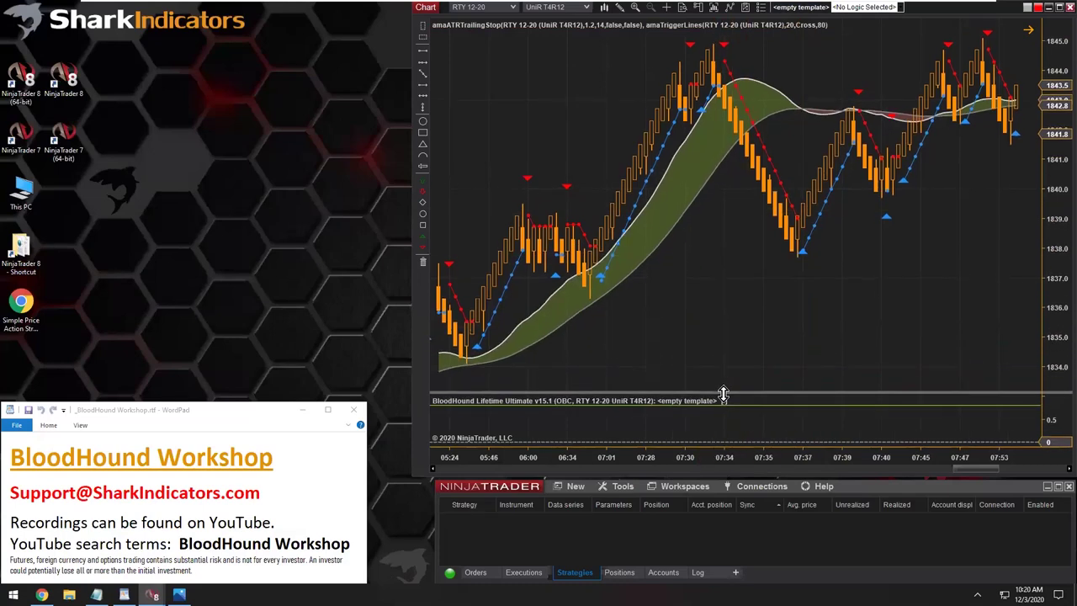
Step: Open the BloodHound template editor from the RTY 12-20 chart and enlarge its window
left_click(795, 8)
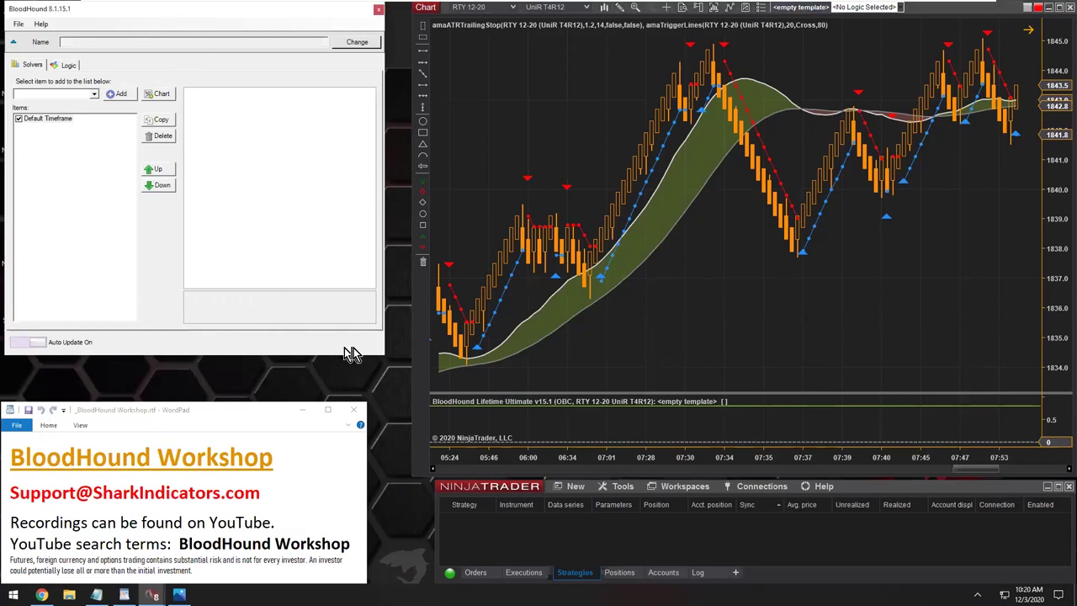
left_click_drag(383, 355, 465, 441)
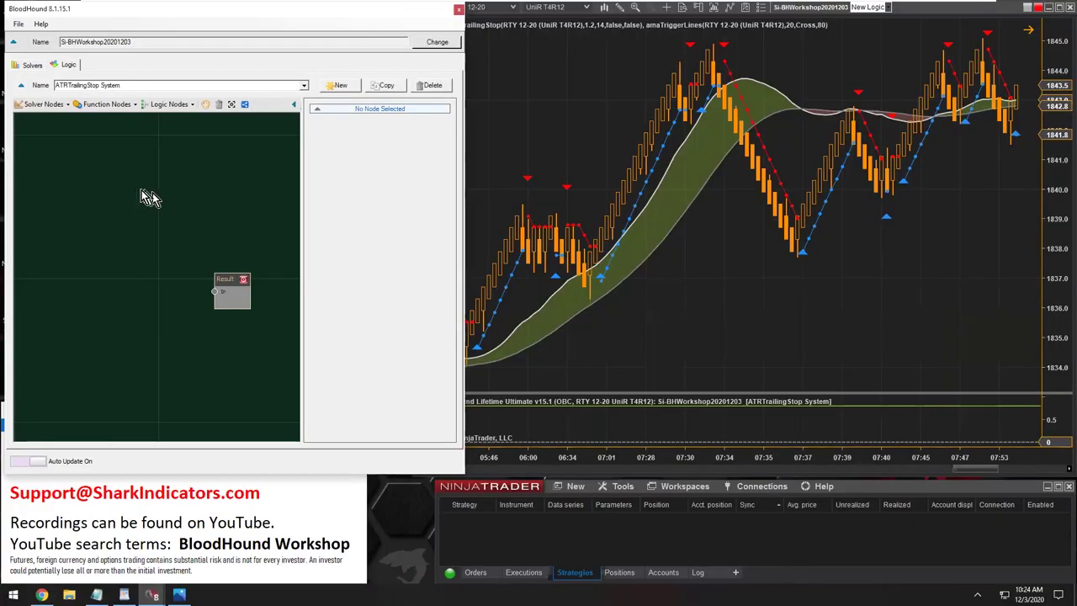
Step: Highlight the template name Si-BHWorkshop20201203 and logic name ATRTrailingStop System, and select the amaTriggerLines plot on the chart
left_click_drag(132, 41, 62, 41)
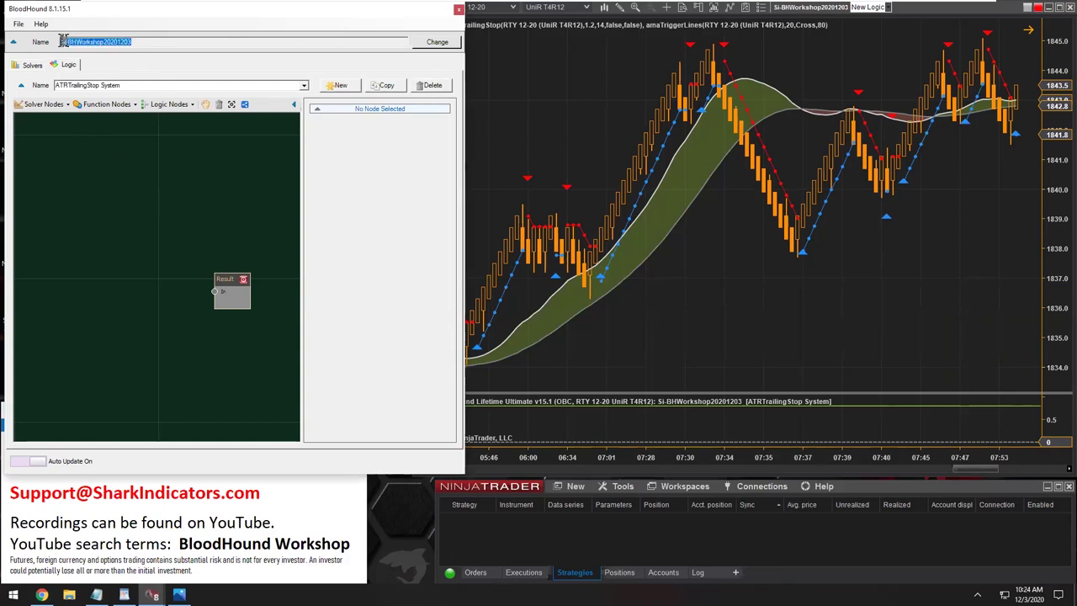
left_click(123, 85)
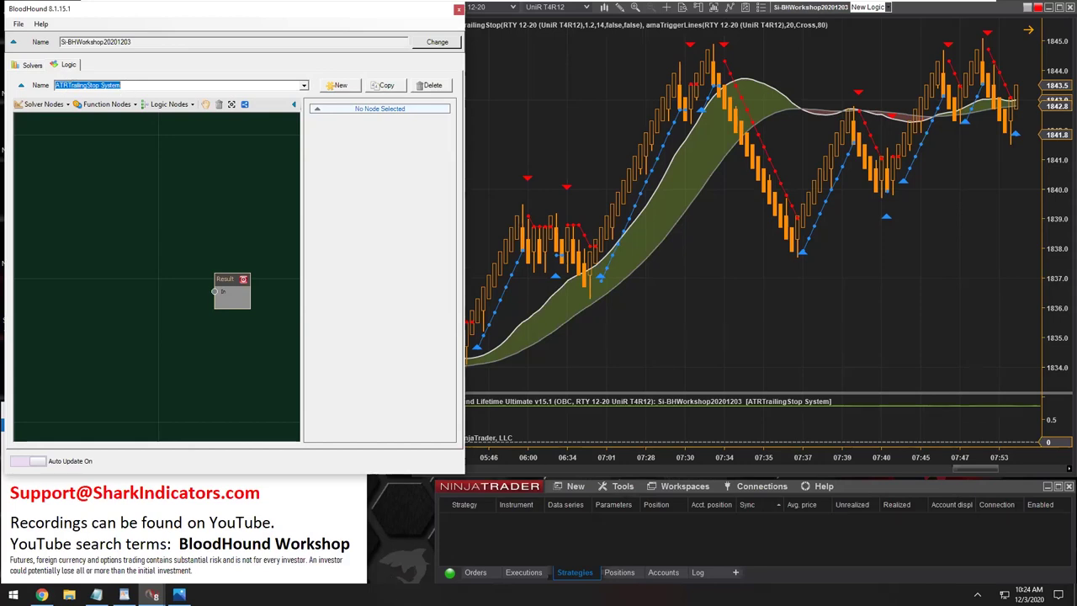
left_click(86, 182)
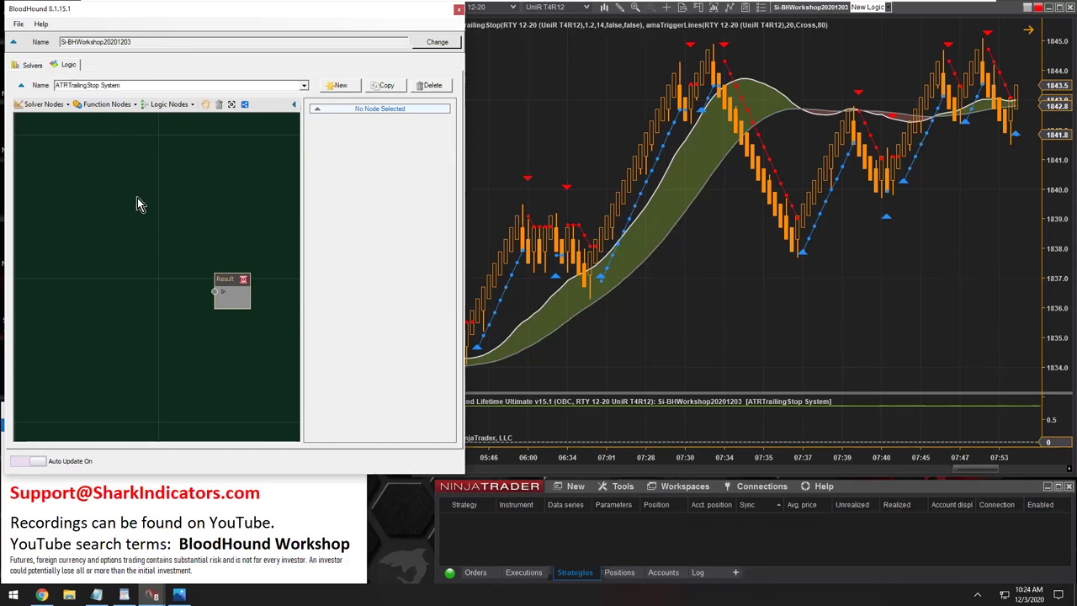
left_click(661, 253)
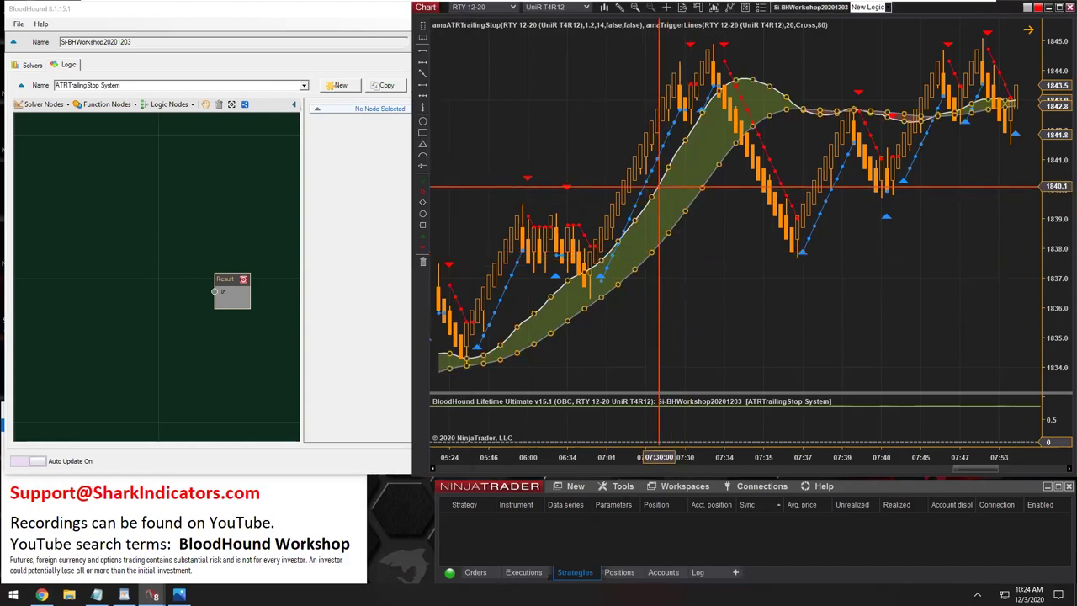
left_click(660, 183)
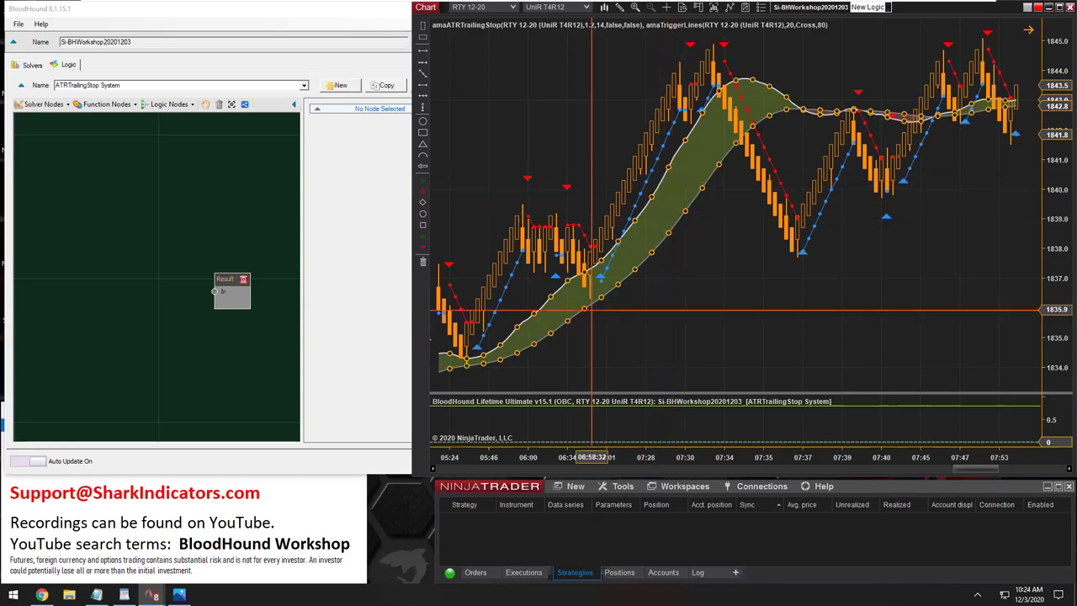
Step: Switch to Chrome, move its window aside, and highlight amaATRTrailingStop and amaTriggerLine in the Notepad indicator settings
left_click(41, 595)
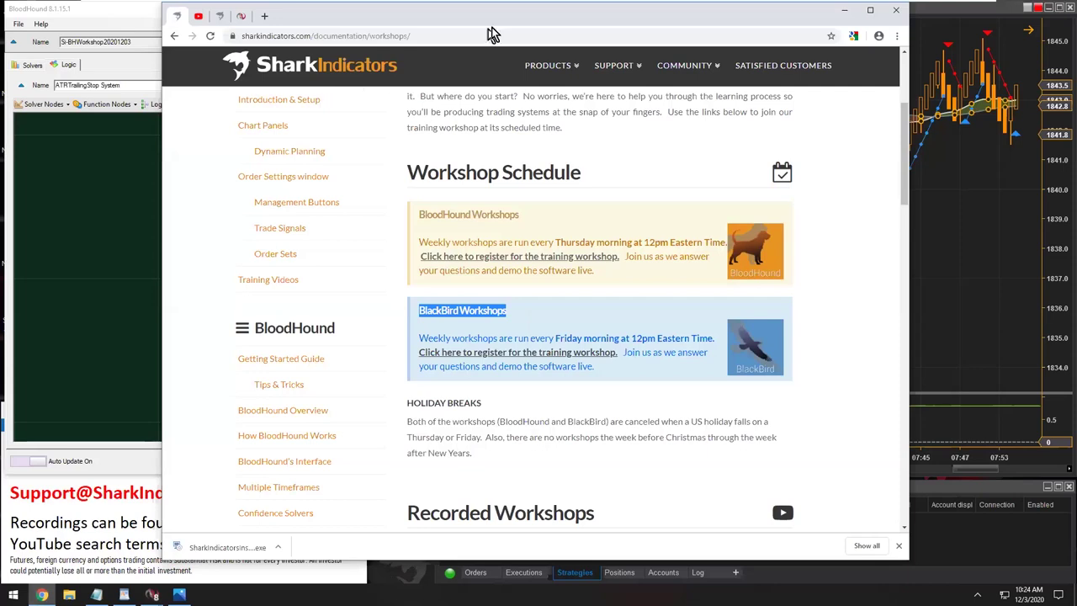
left_click_drag(476, 24, 595, 49)
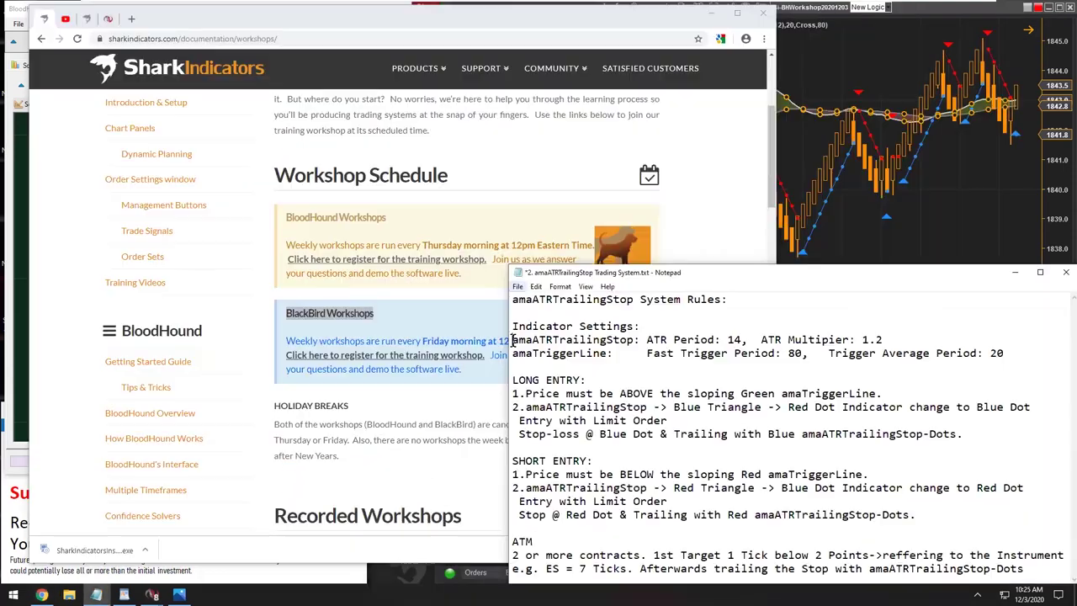
left_click_drag(512, 340, 526, 340)
left_click_drag(531, 339, 634, 340)
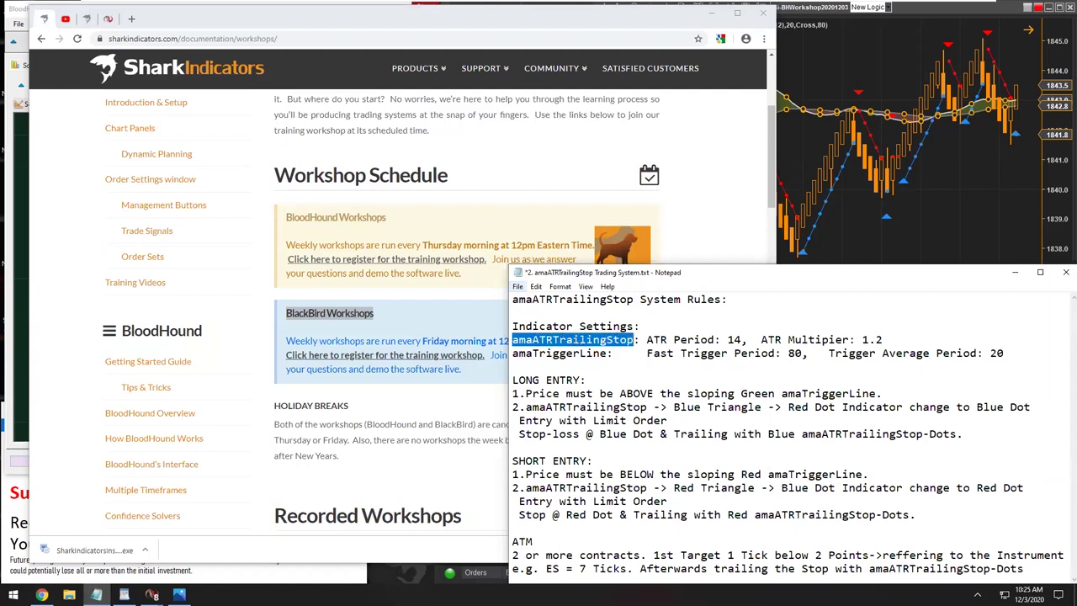
left_click_drag(513, 354, 600, 353)
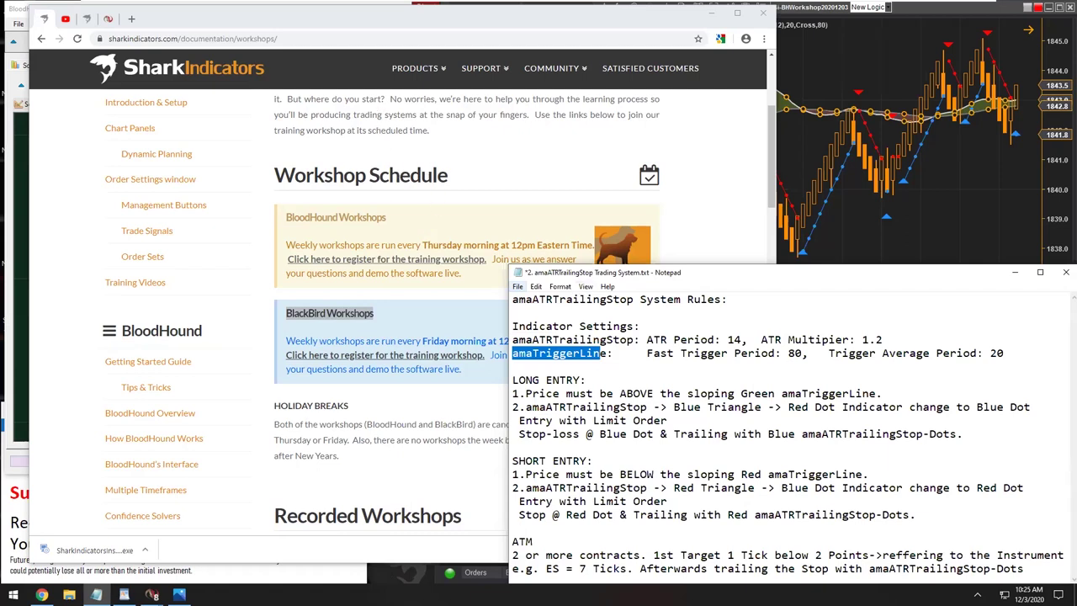
Step: Open lizardtrader.com in a new browser tab and go to the free indicators library in its download section
left_click(131, 19)
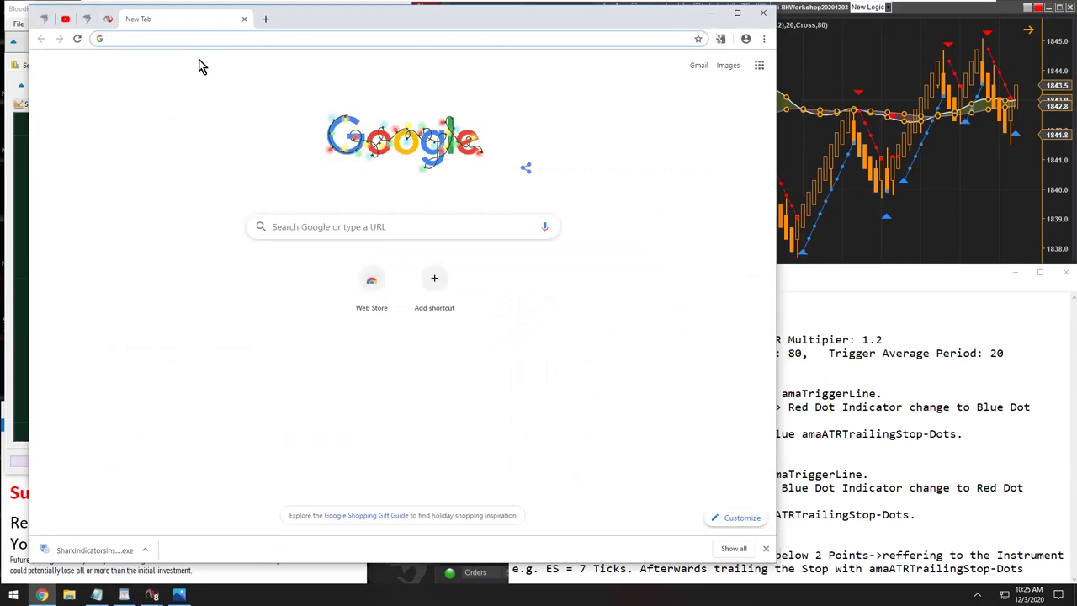
type("lizardtrader")
key("ctrl+Return")
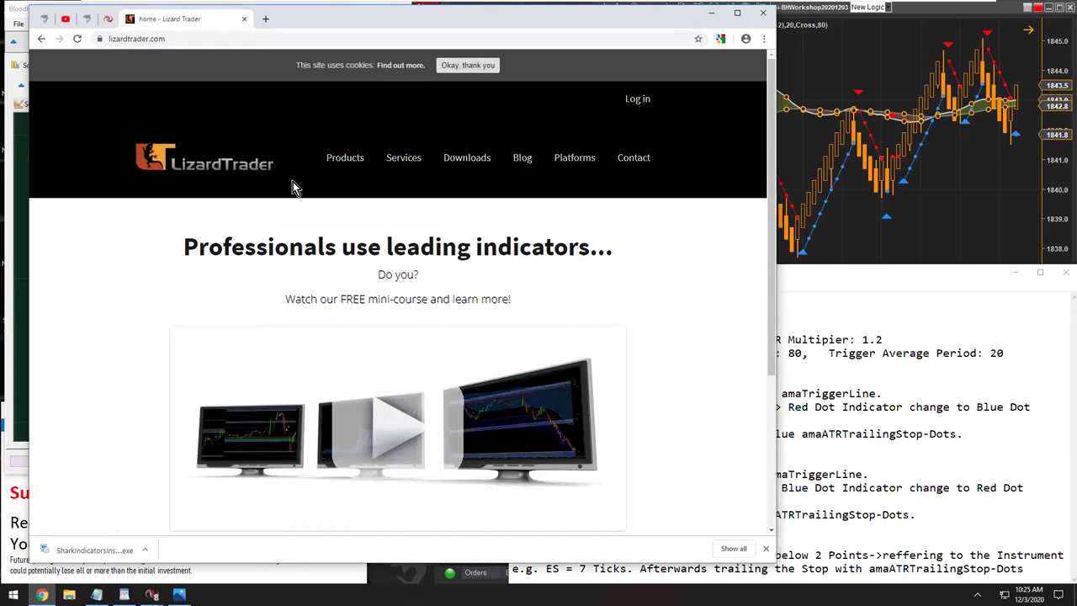
left_click(465, 164)
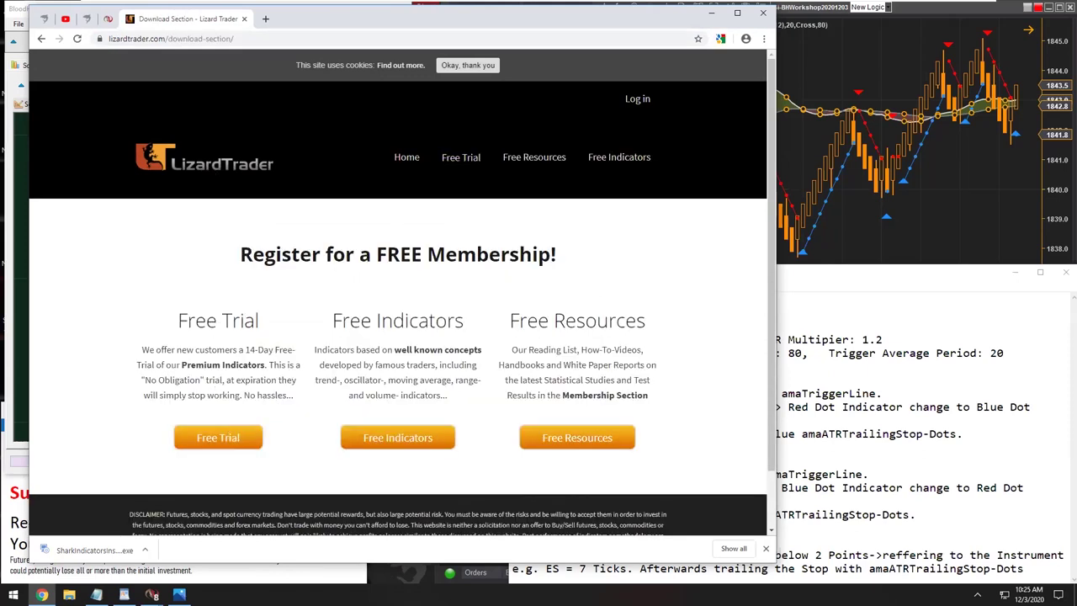
left_click_drag(343, 321, 474, 336)
left_click(397, 437)
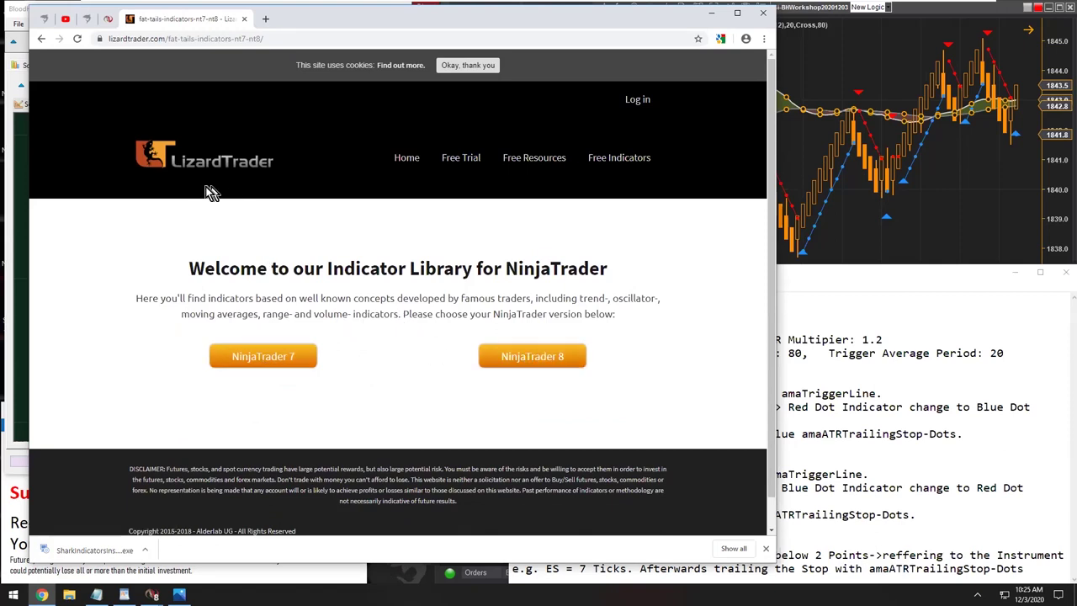
Step: Return to the Notepad rules and highlight the amaTriggerLine and amaATRTrailingStop indicator names again beside the indicator library page
left_click(777, 282)
left_click_drag(517, 339, 607, 352)
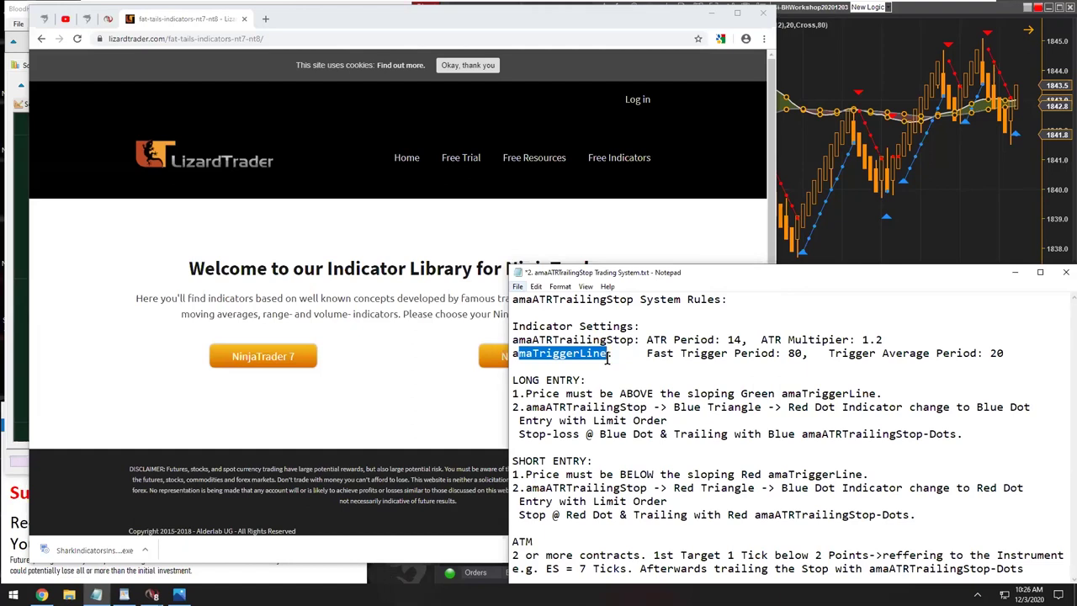
left_click_drag(531, 340, 632, 340)
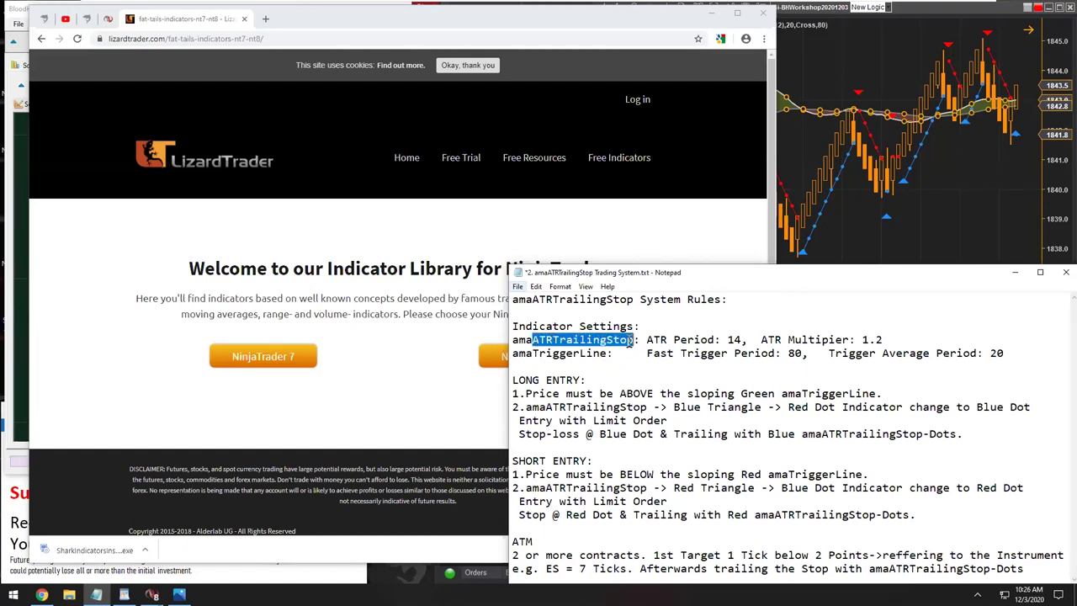
left_click_drag(532, 353, 600, 354)
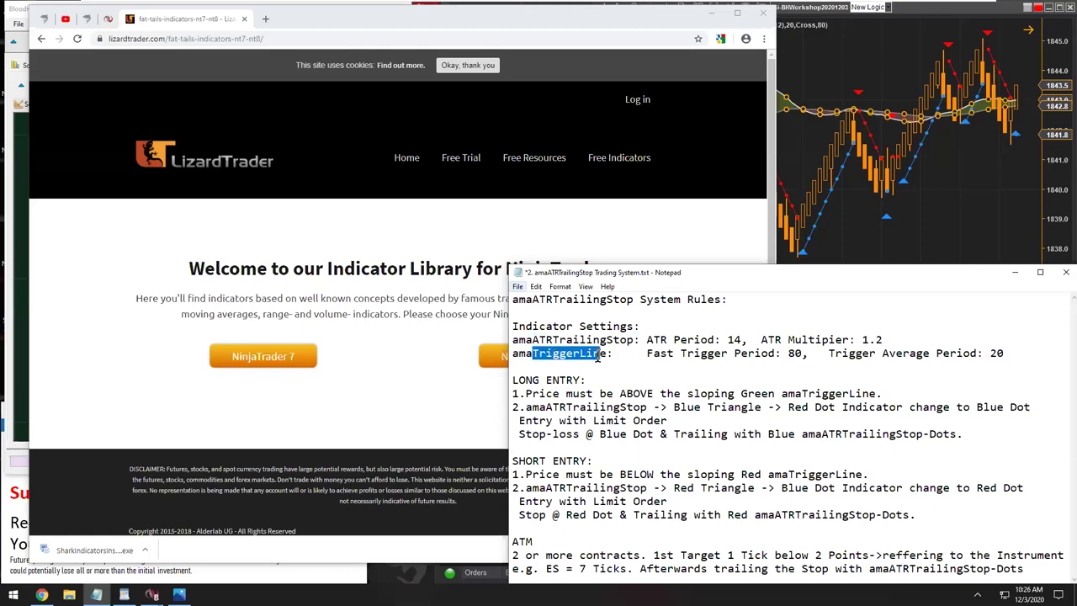
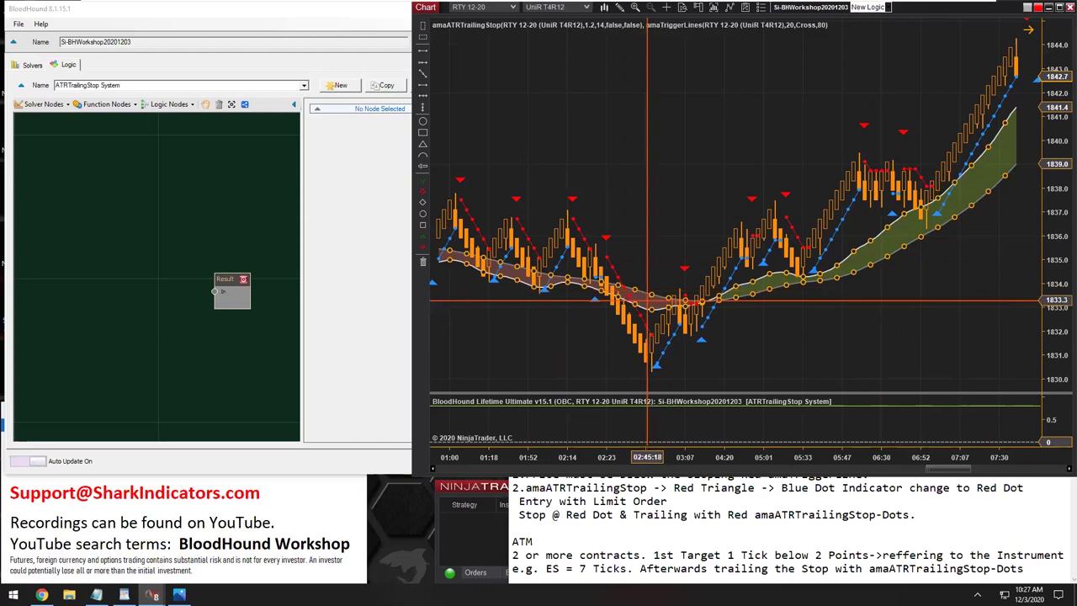
Step: Add an Indicator Comparison solver node to the logic graph and connect its output to the Result node
left_click(41, 106)
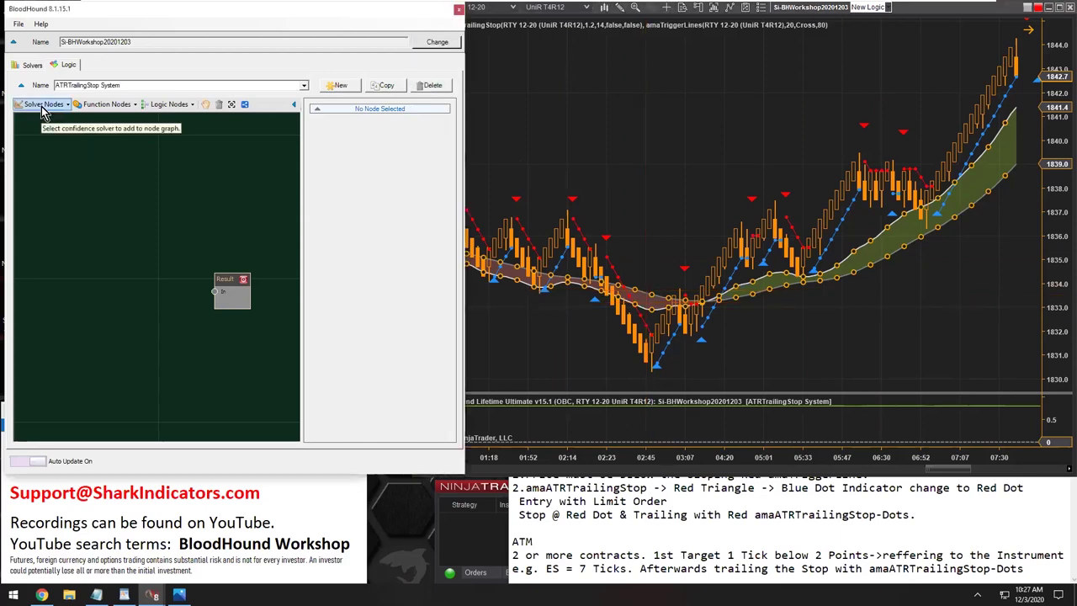
left_click(42, 105)
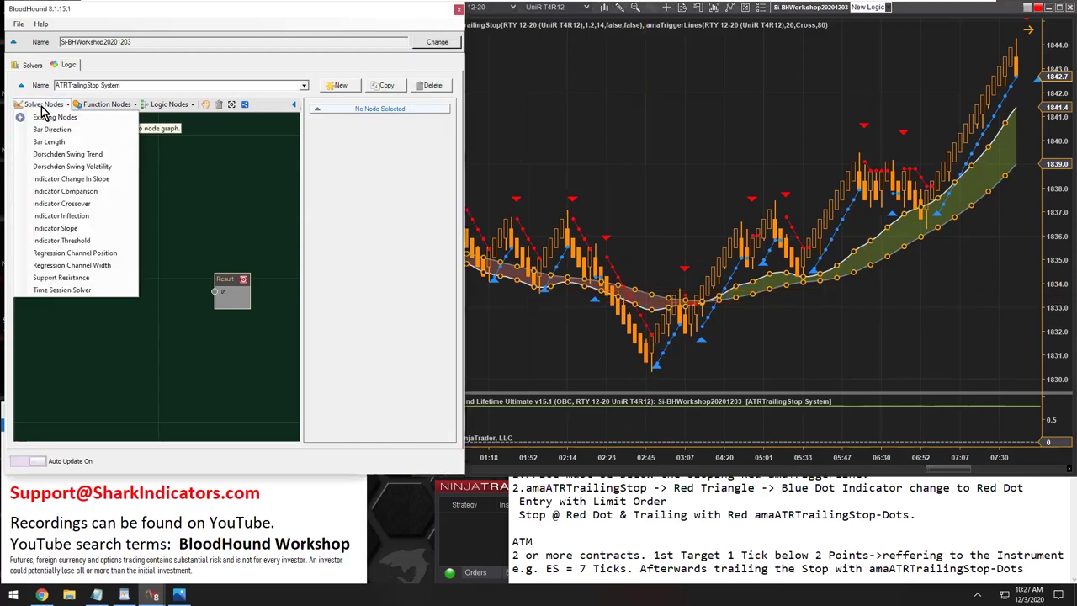
left_click(81, 192)
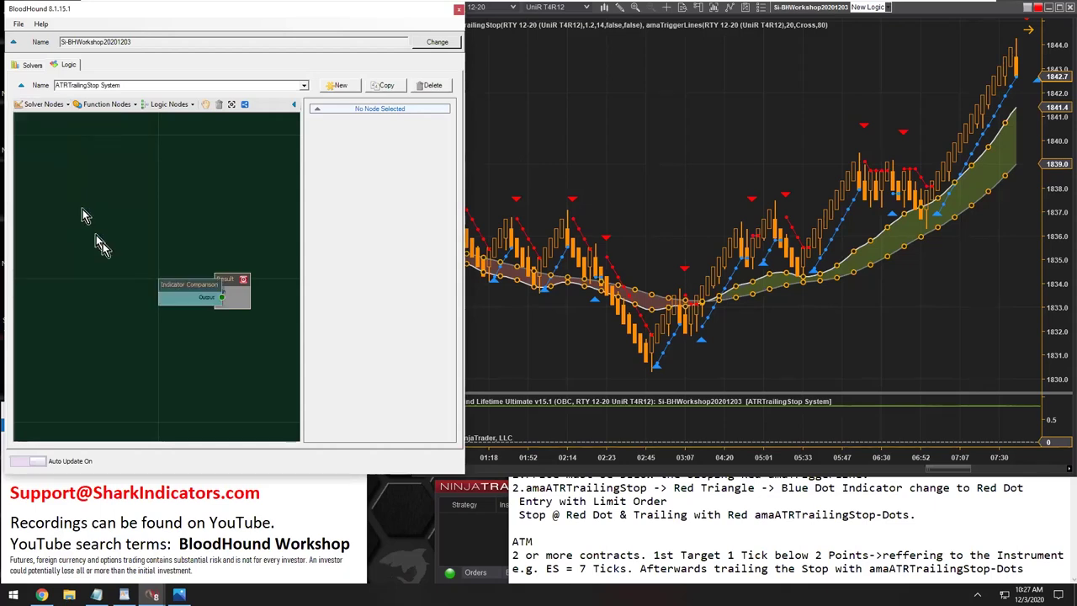
left_click(94, 272)
left_click_drag(93, 273, 215, 291)
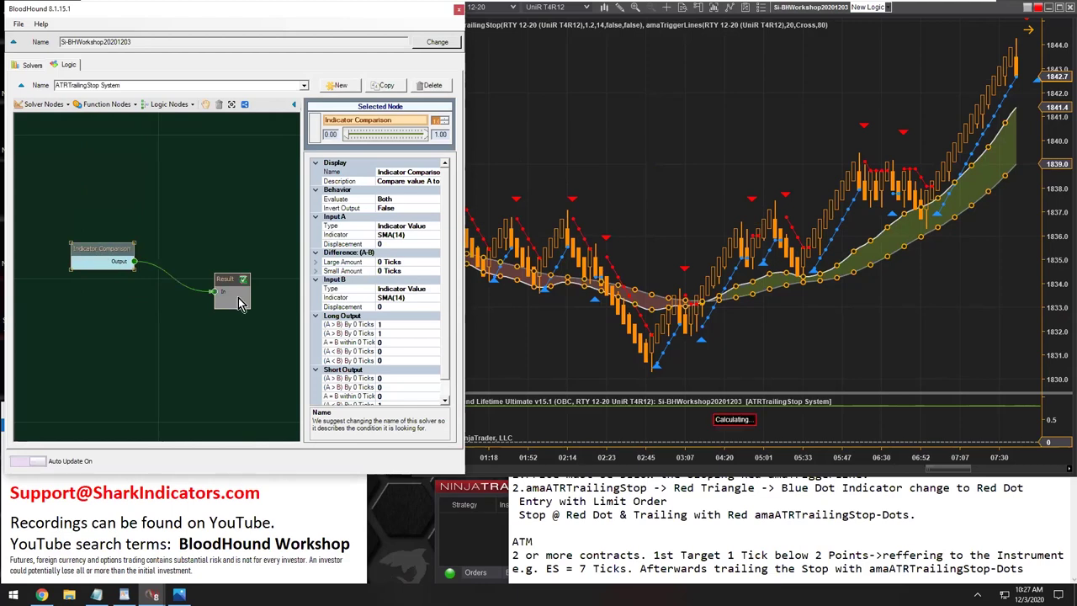
Step: Rename the Indicator Comparison node TriggerLines Direction Comp and reposition it farther from the Result node
left_click(385, 170)
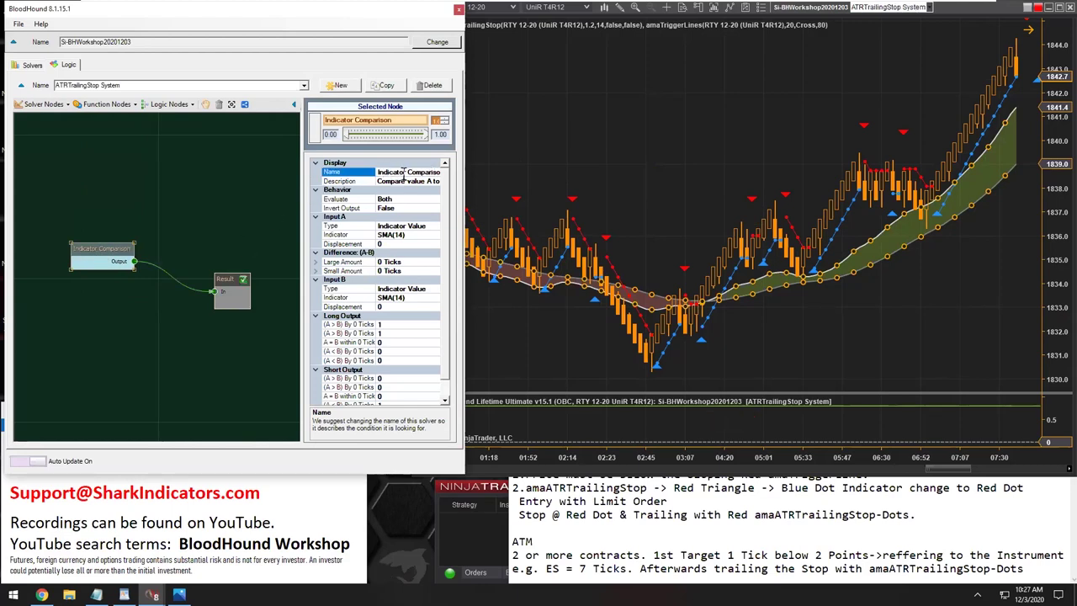
double_click(383, 173)
key("Delete")
type("TriggerLines Direction")
left_click(97, 250)
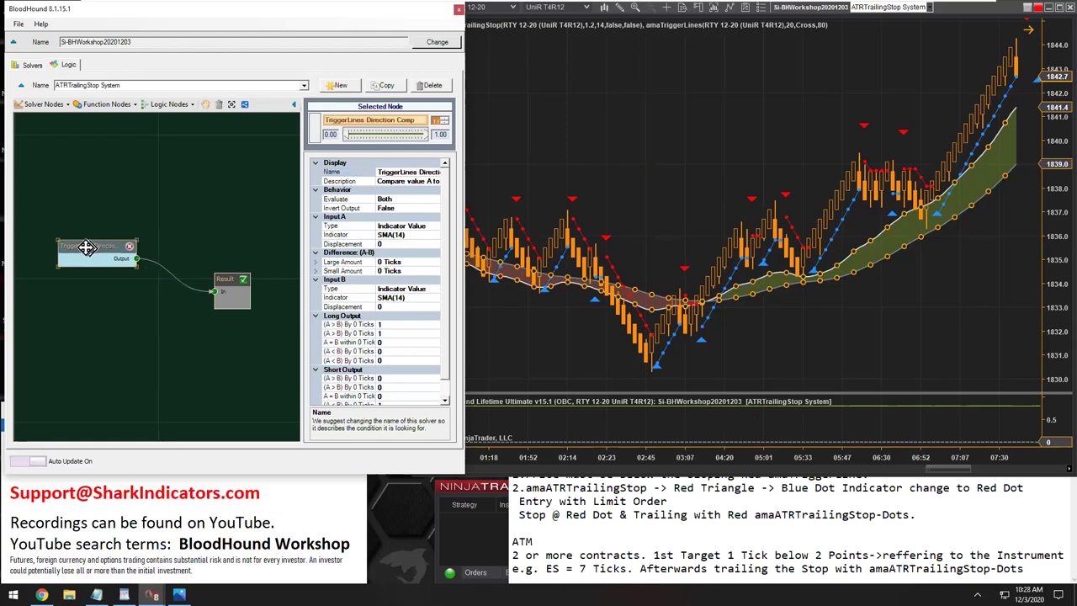
left_click_drag(87, 247, 80, 245)
Step: Examine the node's Input A and Input B indicators, and highlight TriggerLine, its Fast Trigger Period and its Trigger Average Period value in the Notepad rules
left_click(390, 235)
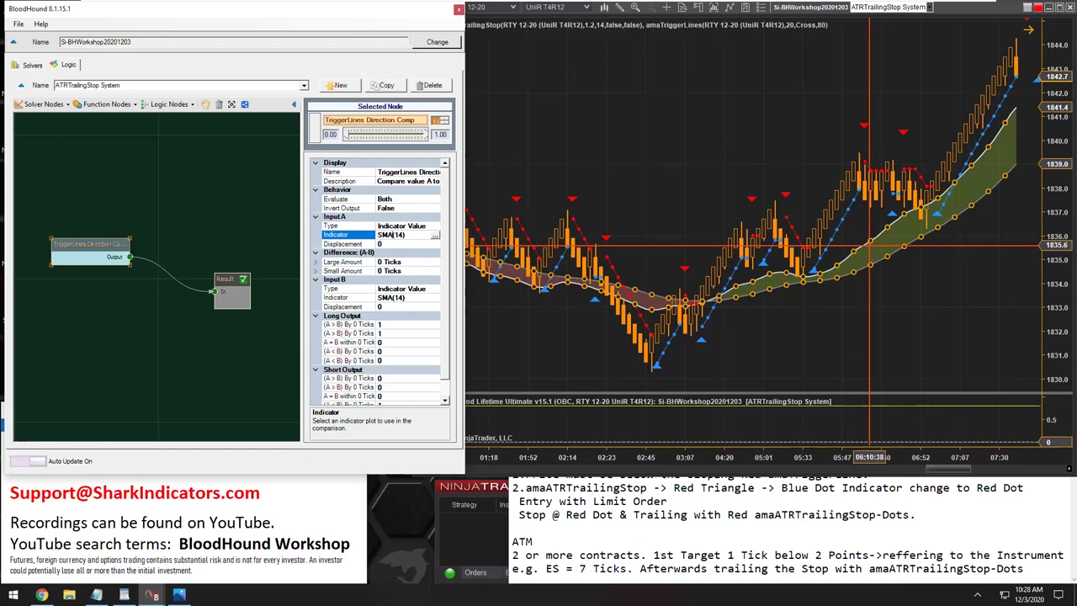
left_click(343, 298)
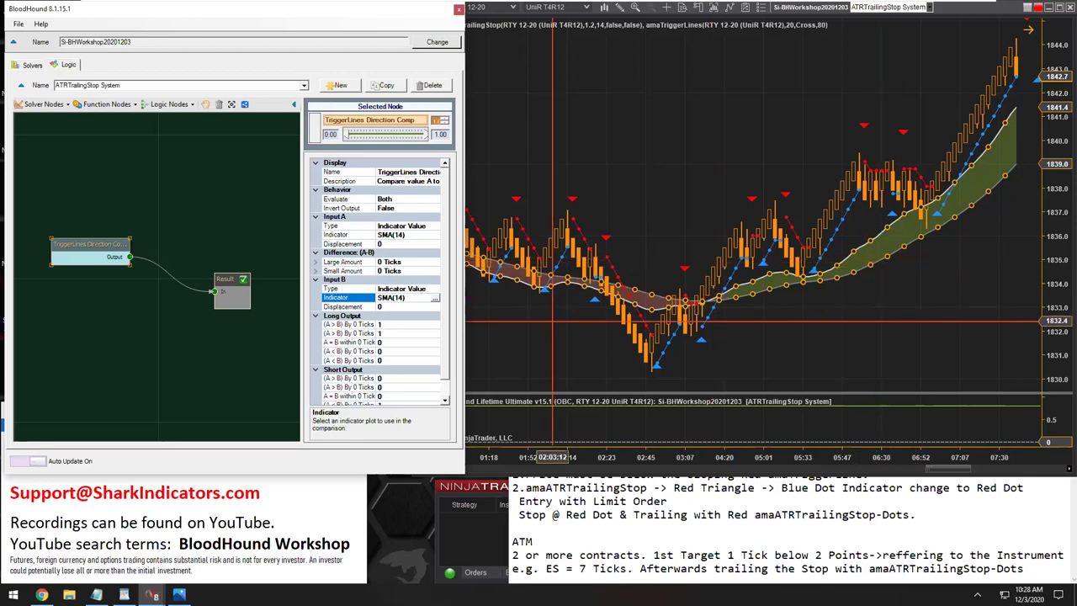
left_click(384, 237)
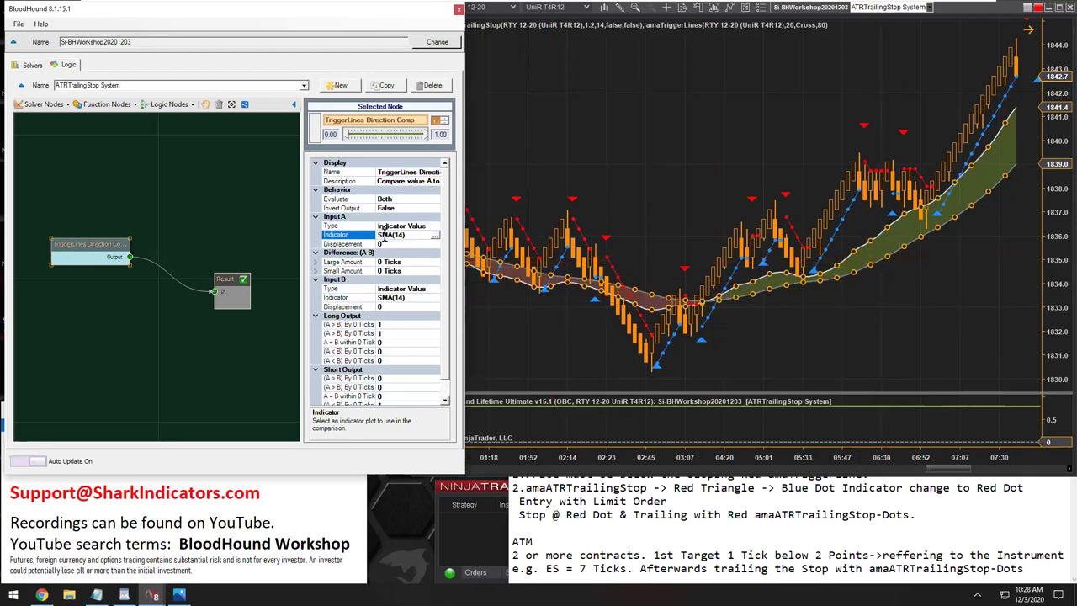
left_click(690, 503)
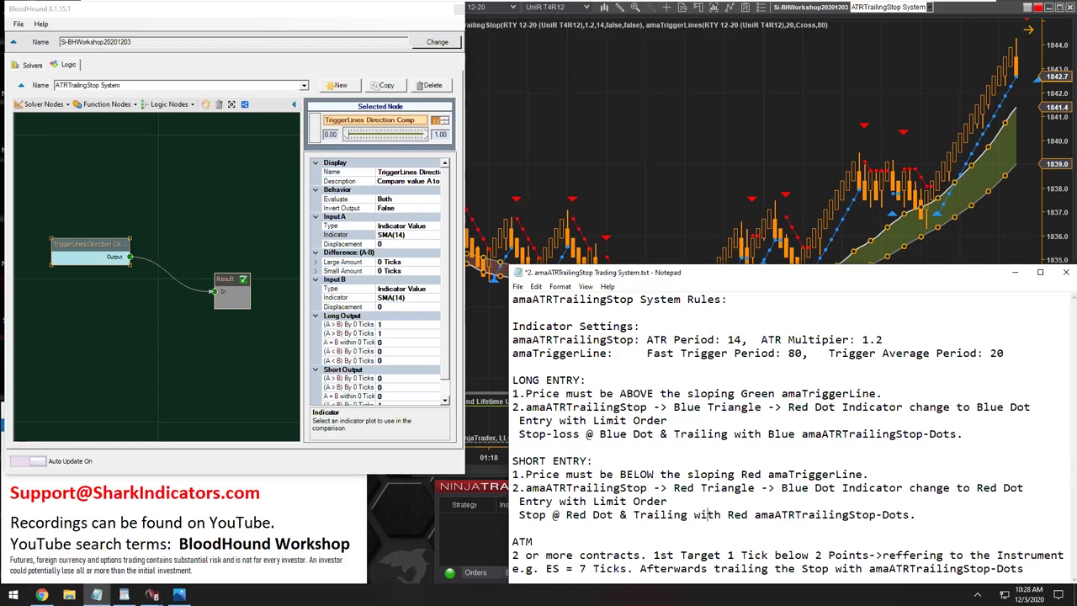
left_click_drag(532, 352, 605, 353)
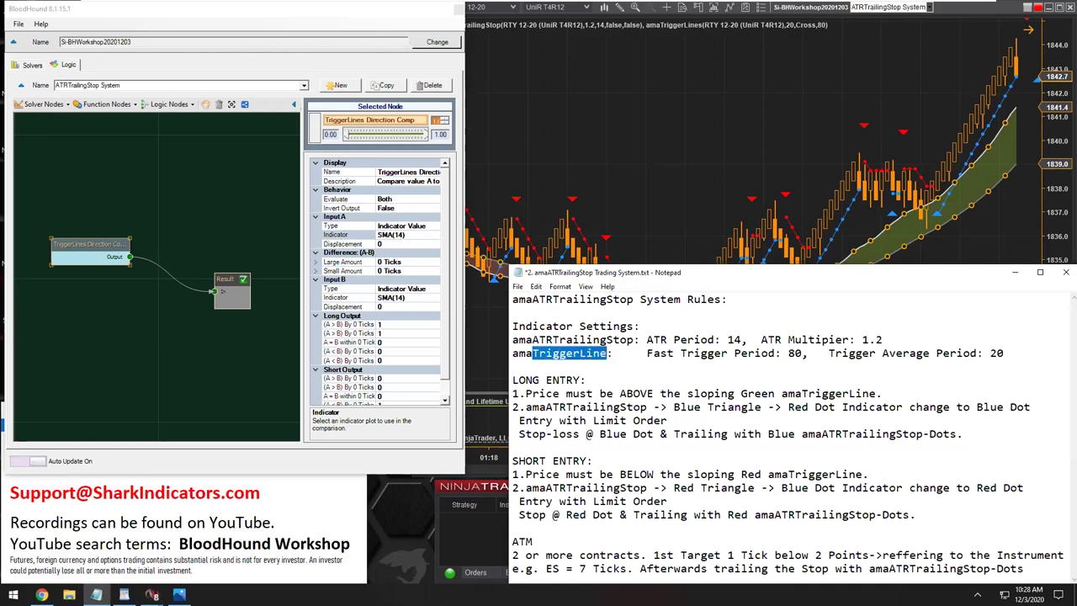
left_click_drag(646, 353, 802, 354)
left_click_drag(990, 354, 1004, 353)
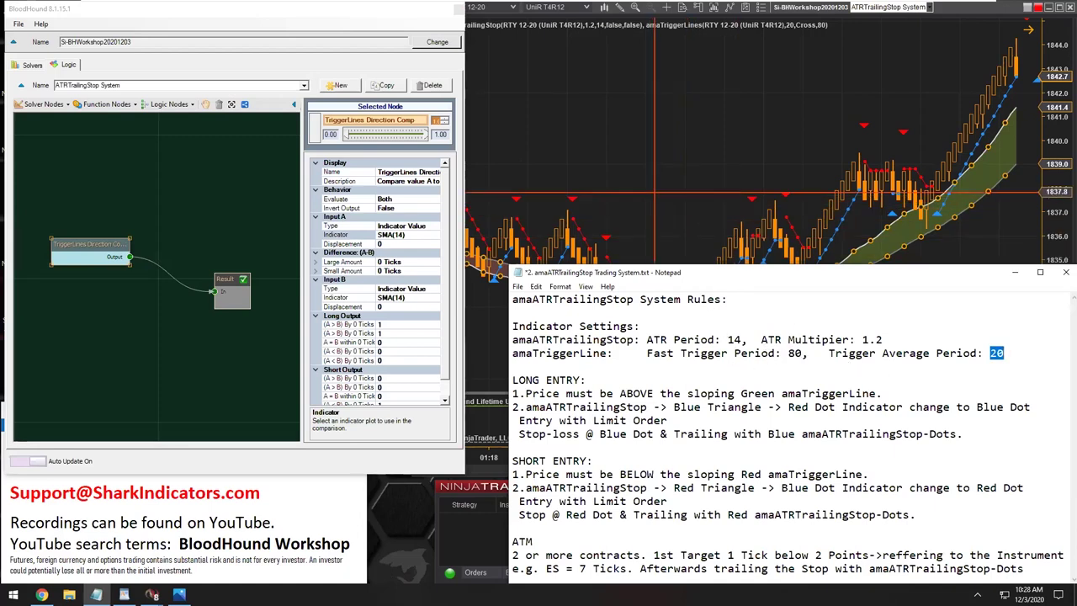
Step: Choose amaTriggerLines from the LizardIndicators folder as the comparison node's Input A indicator
left_click(486, 267)
left_click(348, 239)
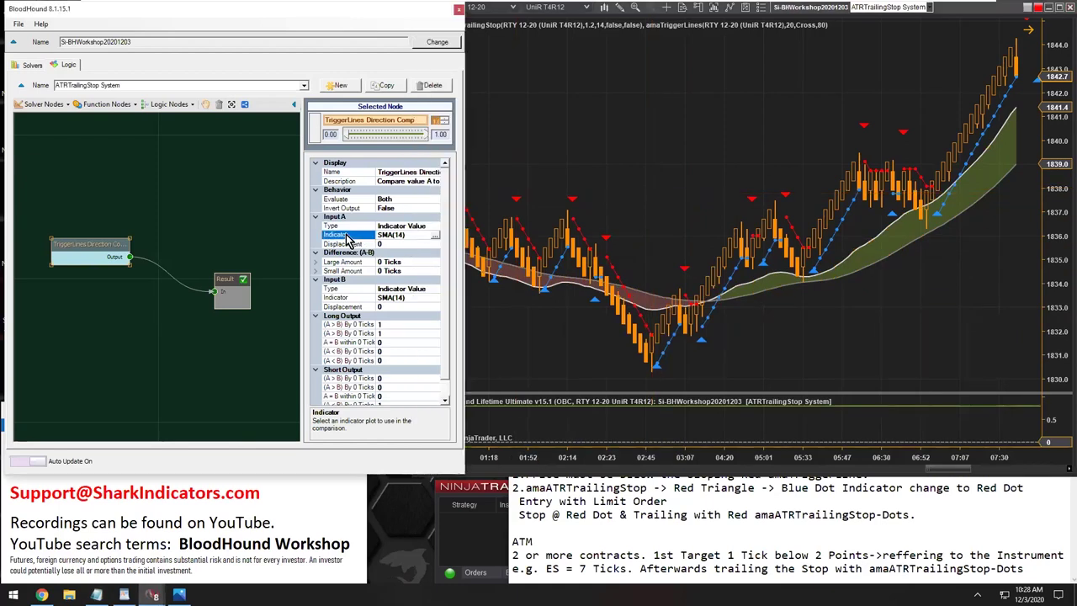
left_click(436, 236)
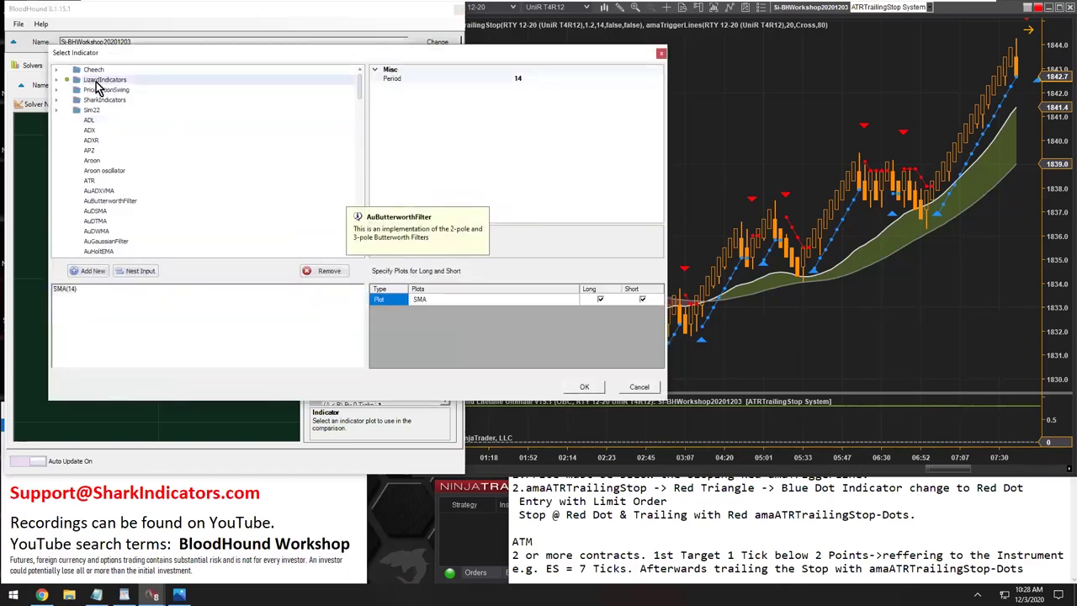
double_click(105, 80)
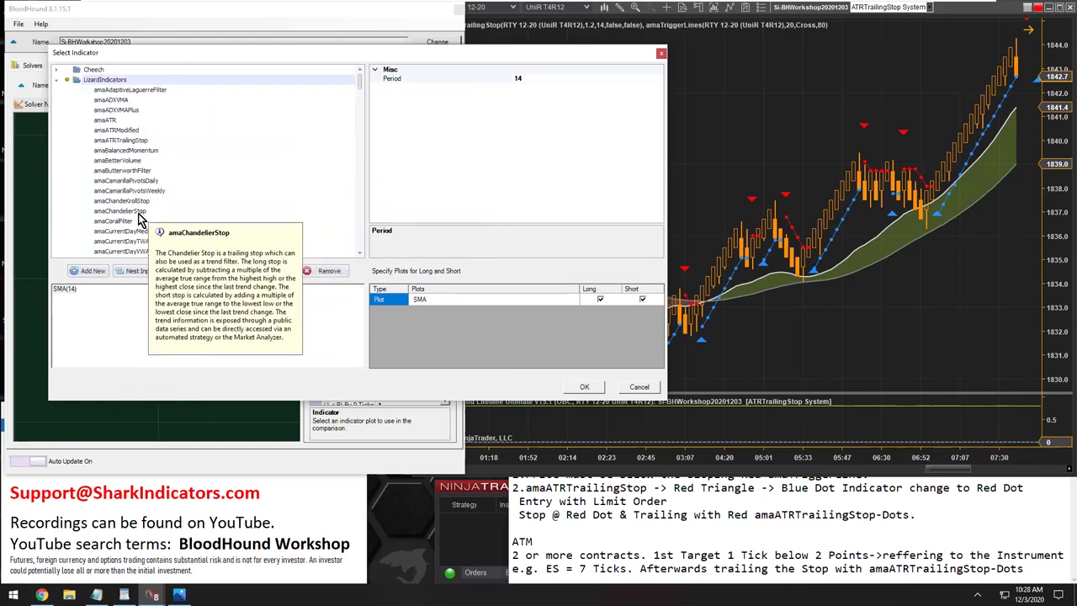
scroll(152, 211, "down", 8)
scroll(143, 215, "down", 10)
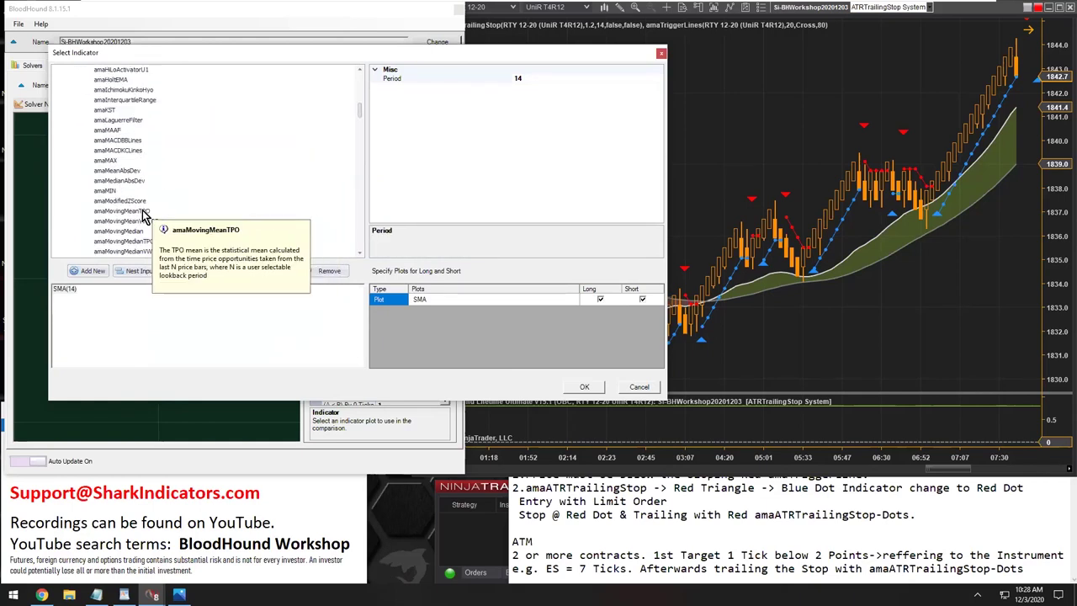
scroll(143, 216, "down", 5)
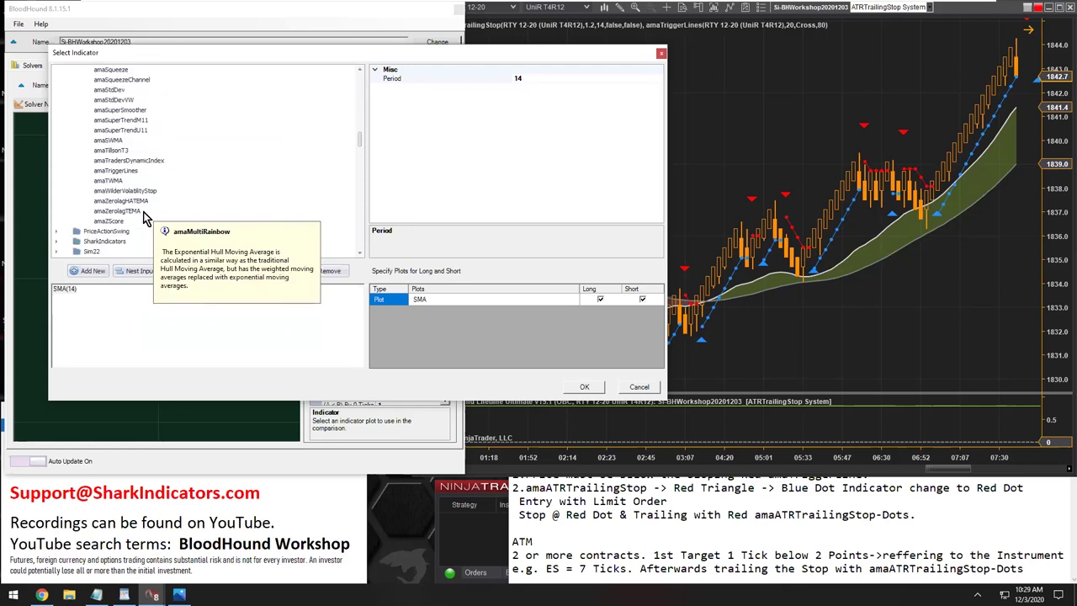
left_click(116, 171)
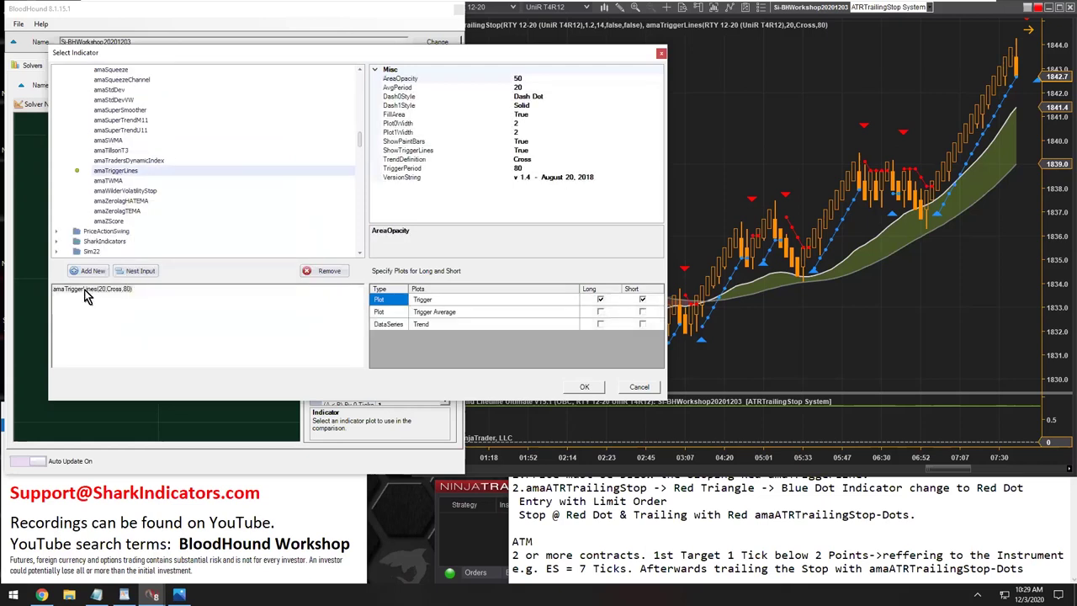
triple_click(122, 292)
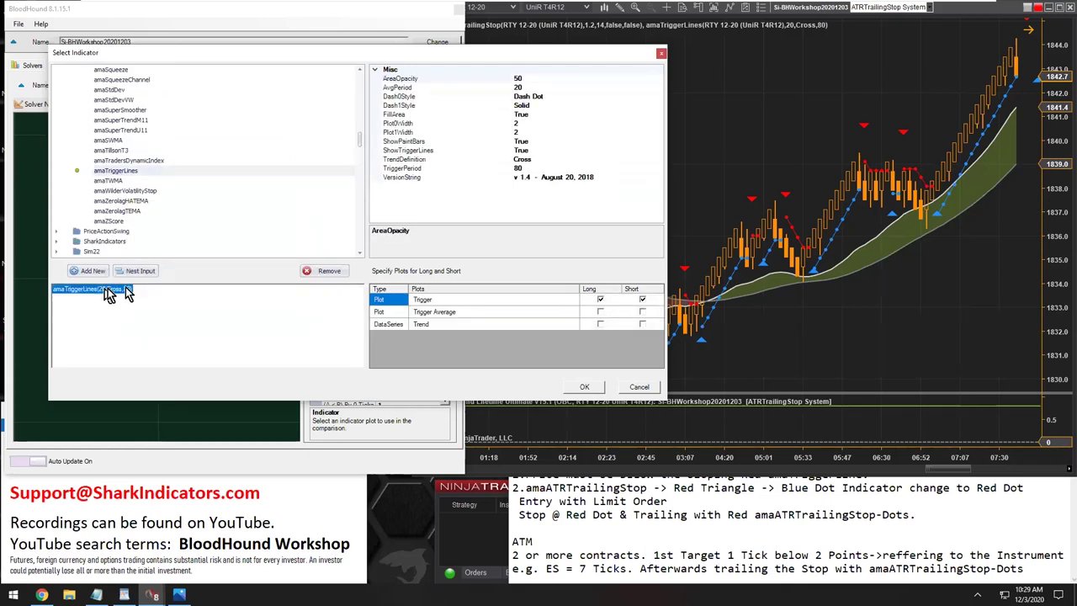
Step: Check AvgPeriod and TriggerPeriod, keep the Trigger plot for both Long and Short, and accept the Input A indicator
left_click(399, 89)
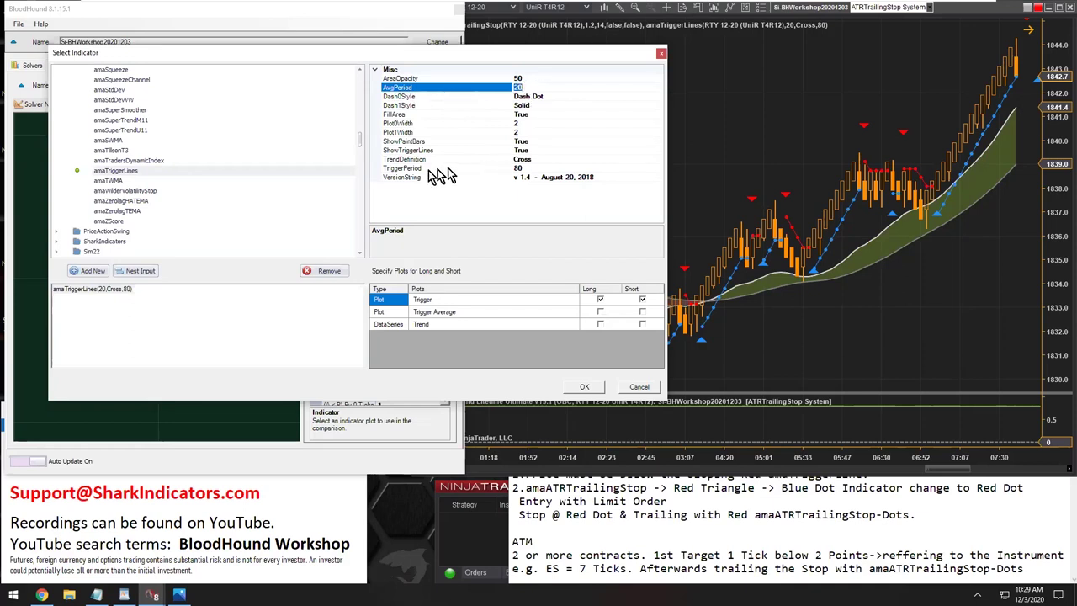
left_click(397, 170)
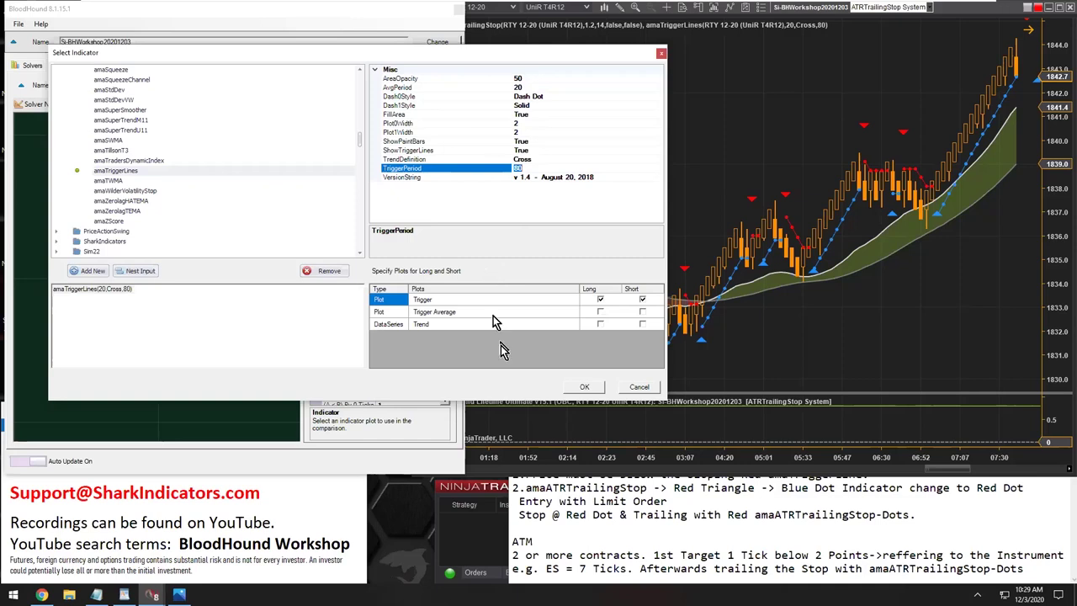
left_click(433, 303)
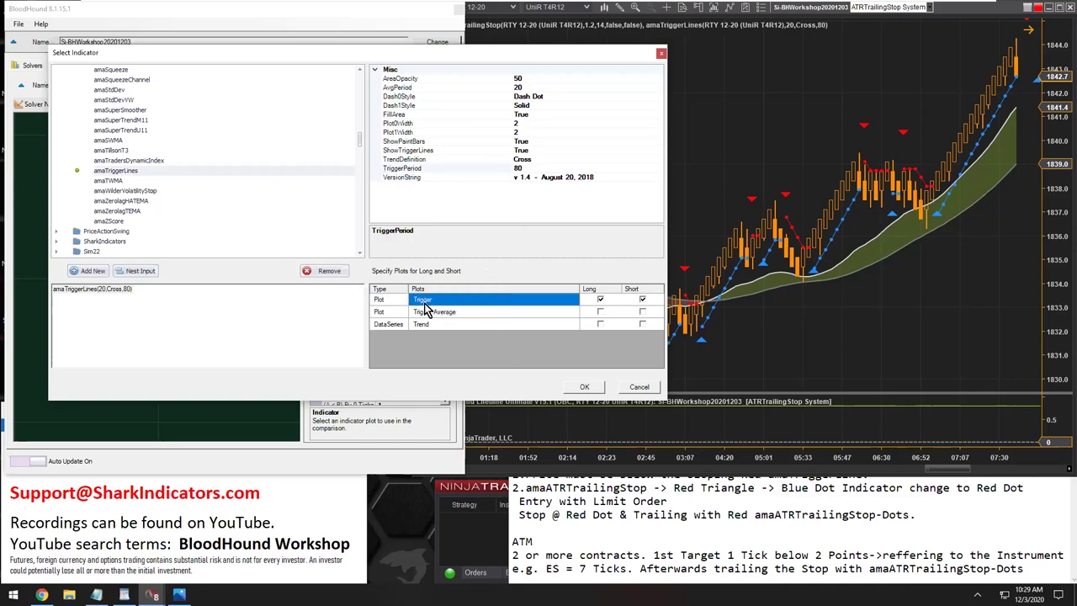
left_click(440, 315)
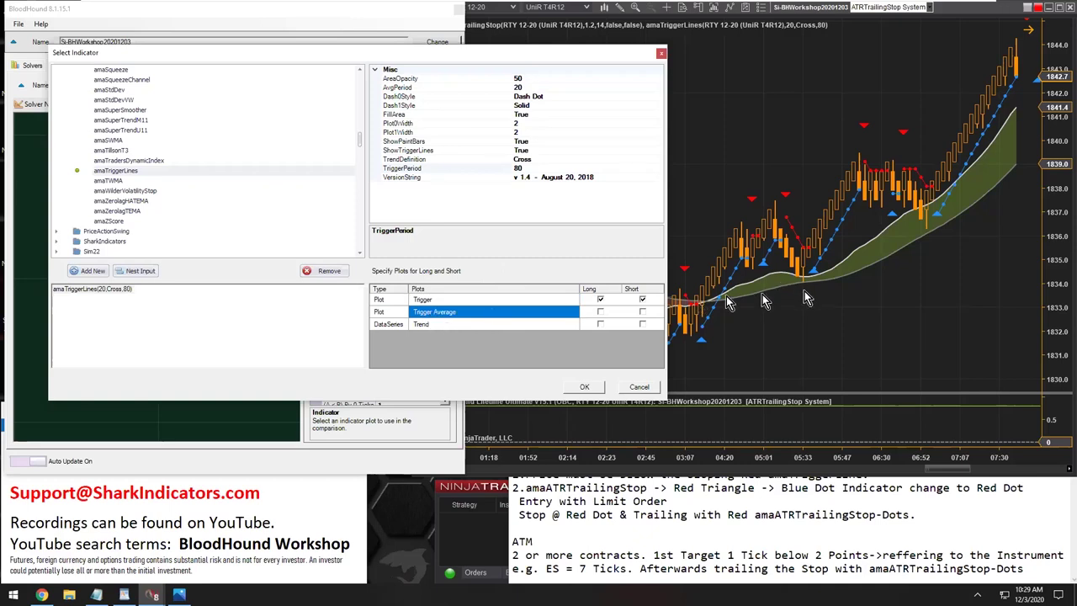
left_click(441, 303)
left_click(595, 305)
left_click(632, 305)
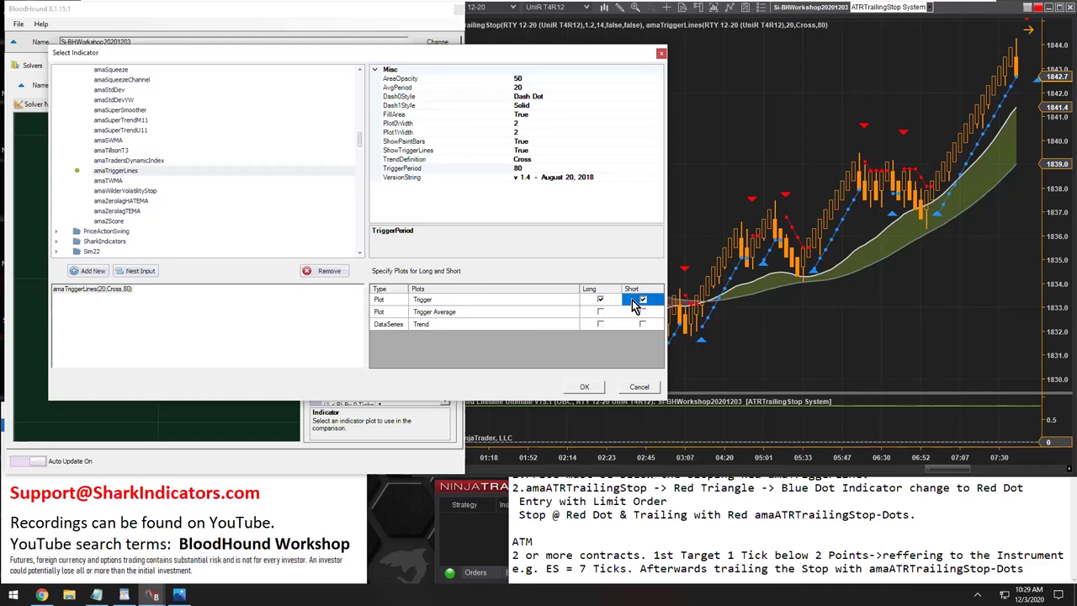
left_click(582, 388)
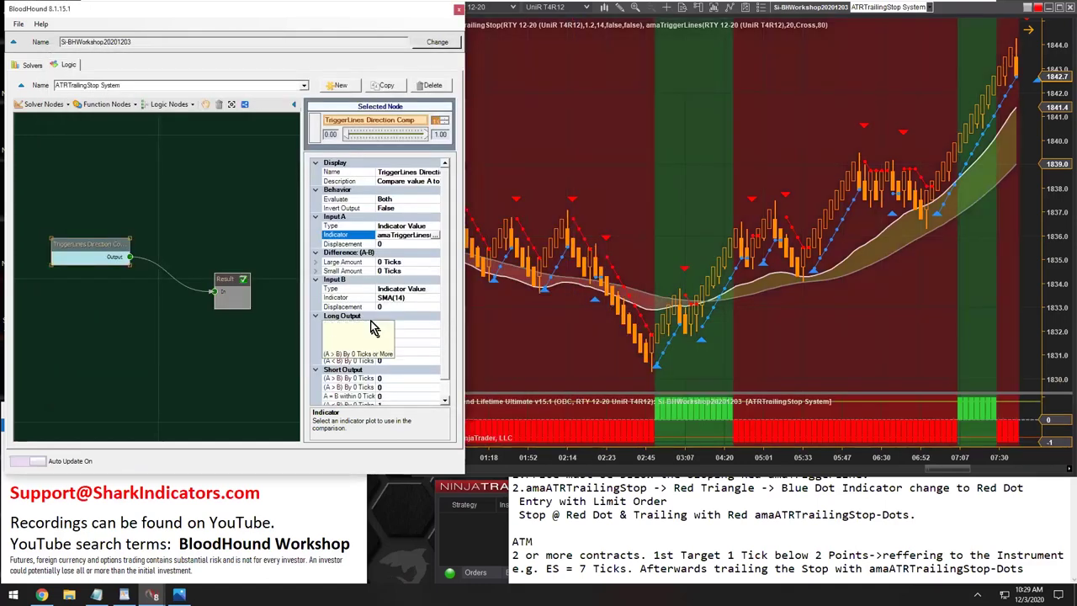
Step: Widen the node's property area and choose amaTriggerLines from the LizardIndicators folder as the Input B indicator
left_click(335, 299)
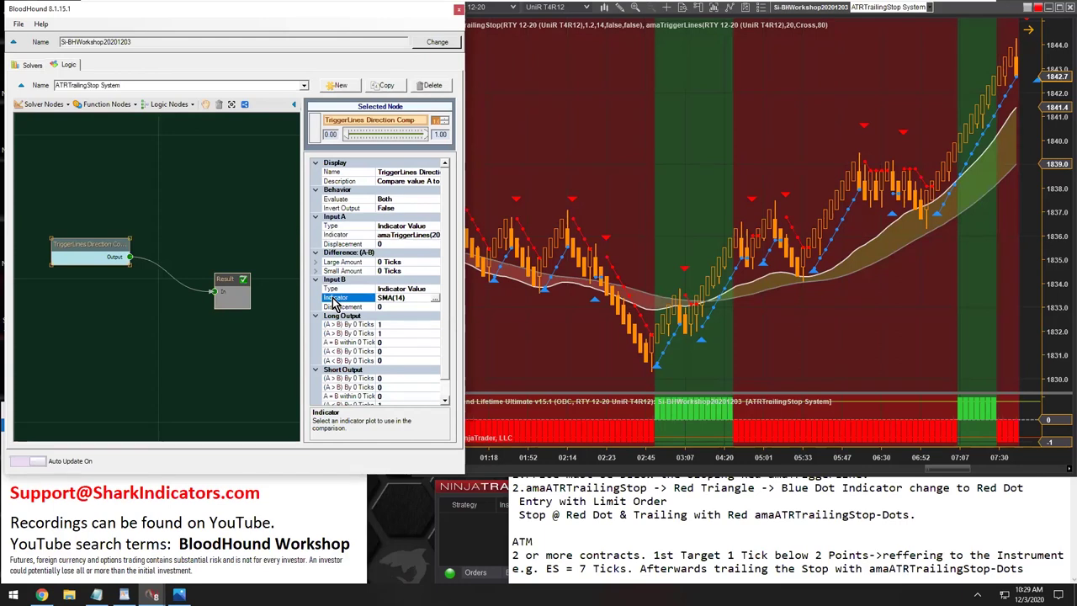
left_click_drag(301, 295, 283, 296)
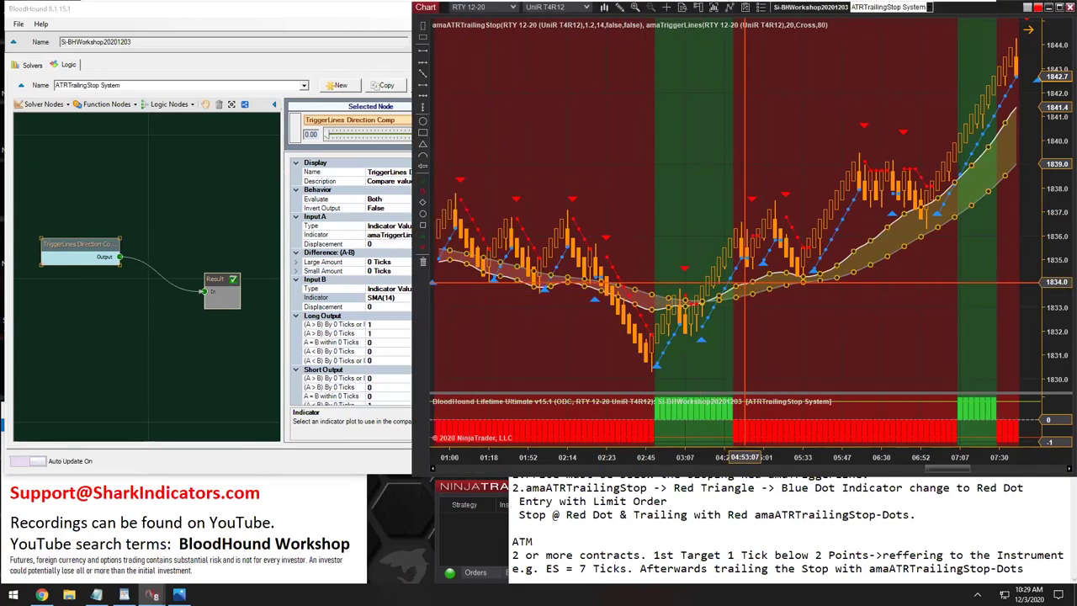
left_click(374, 298)
left_click(374, 299)
left_click(395, 300)
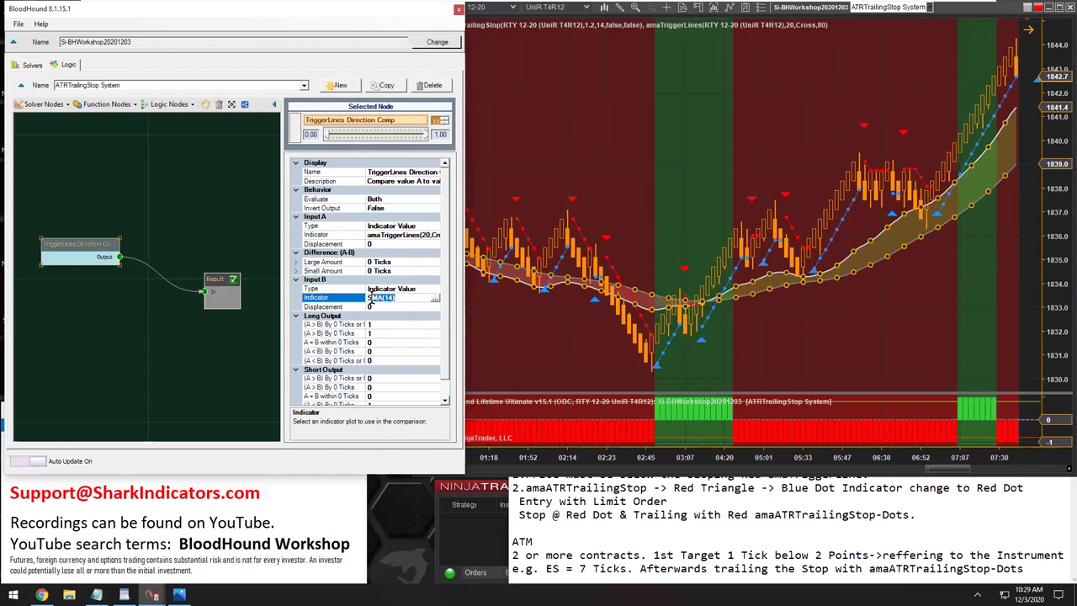
left_click(434, 297)
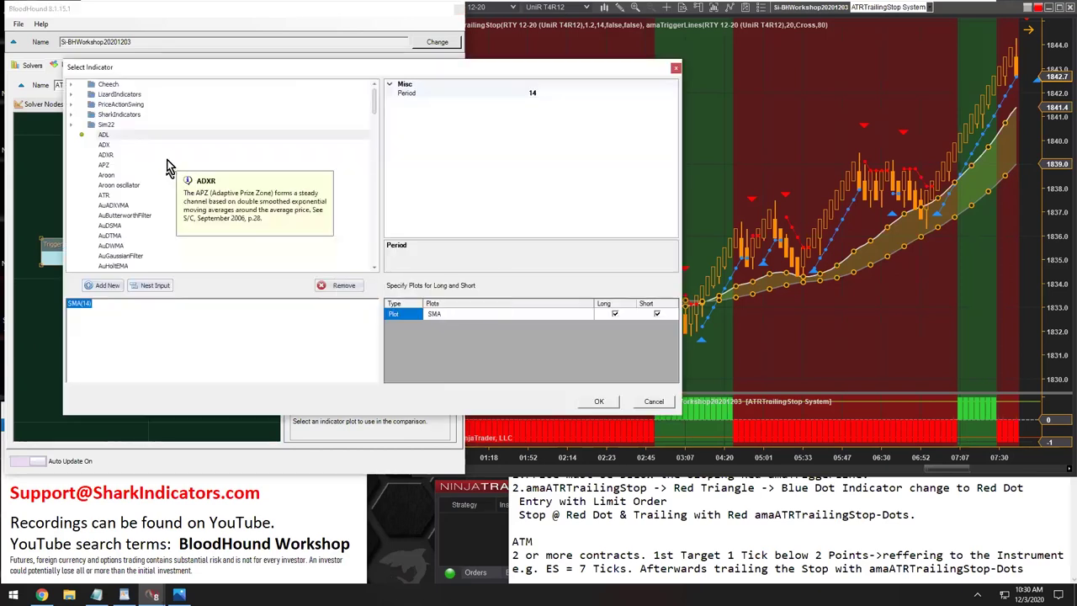
double_click(117, 94)
scroll(162, 193, "down", 15)
scroll(156, 206, "down", 3)
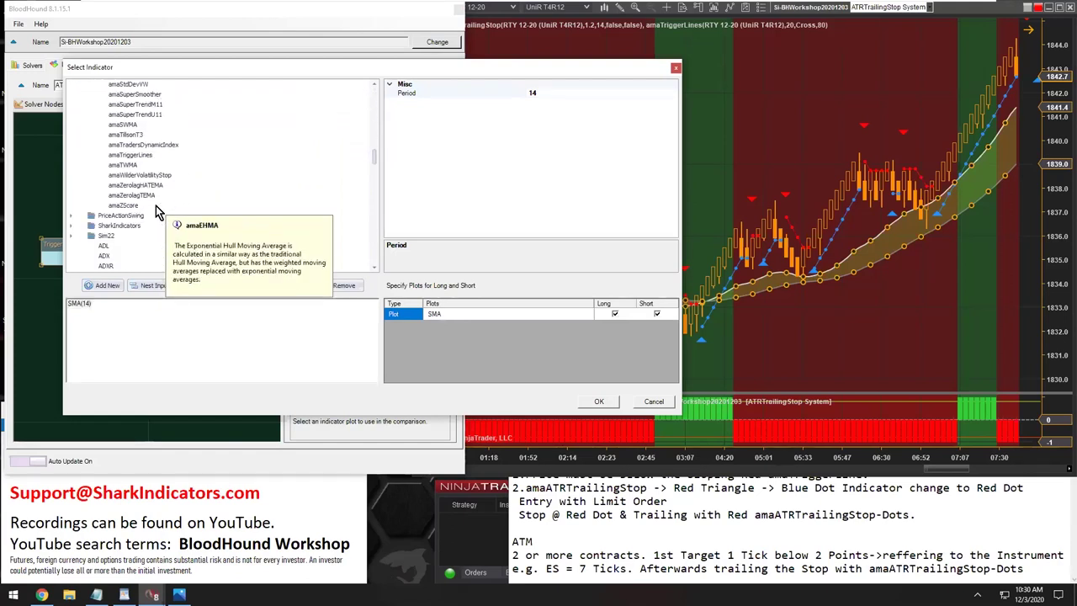
left_click(133, 156)
left_click(122, 304)
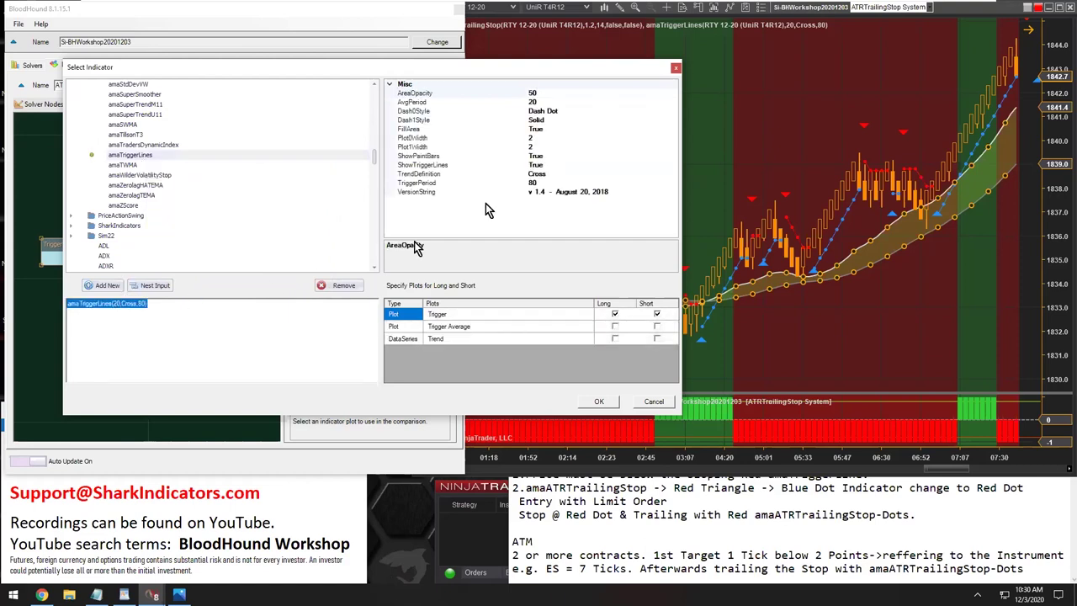
Step: Check TriggerPeriod and AvgPeriod, select the Trigger Average plot for both Long and Short, and accept the Input B indicator
left_click(432, 184)
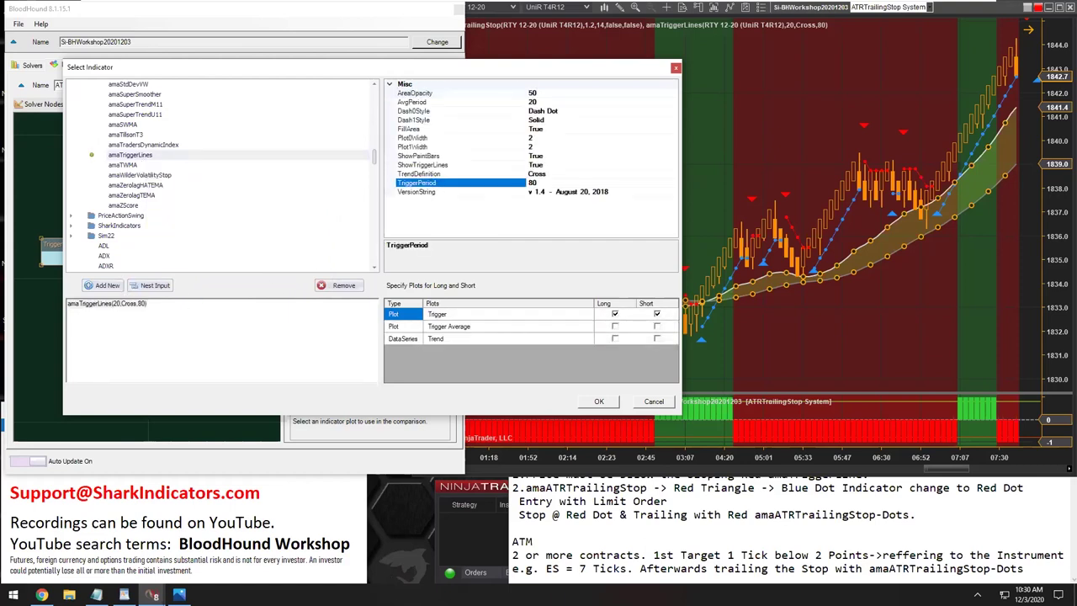
left_click(540, 103)
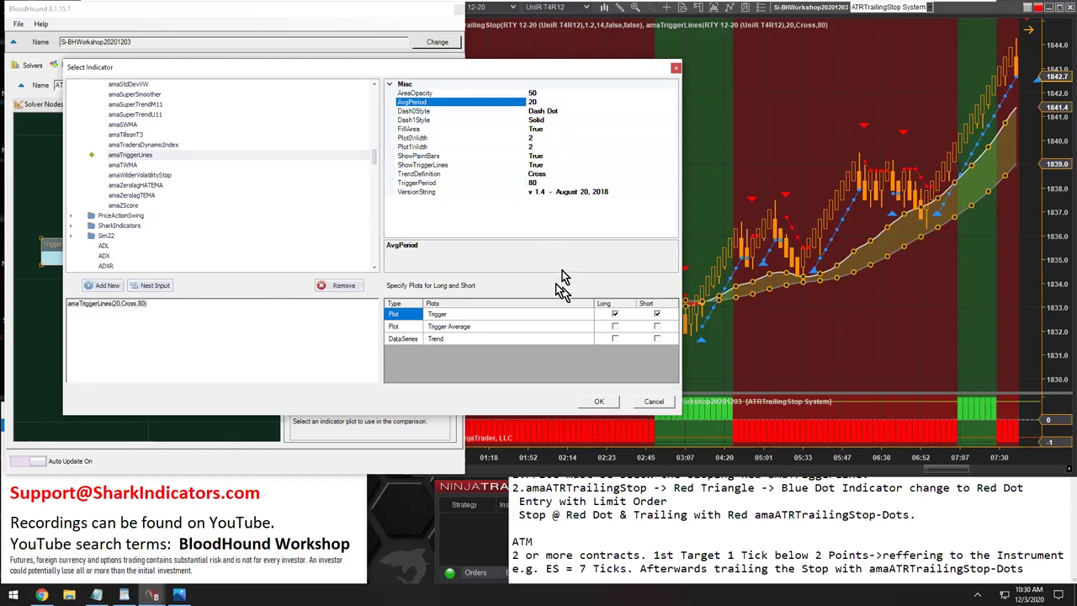
left_click(450, 330)
left_click(614, 327)
left_click(657, 327)
left_click(657, 328)
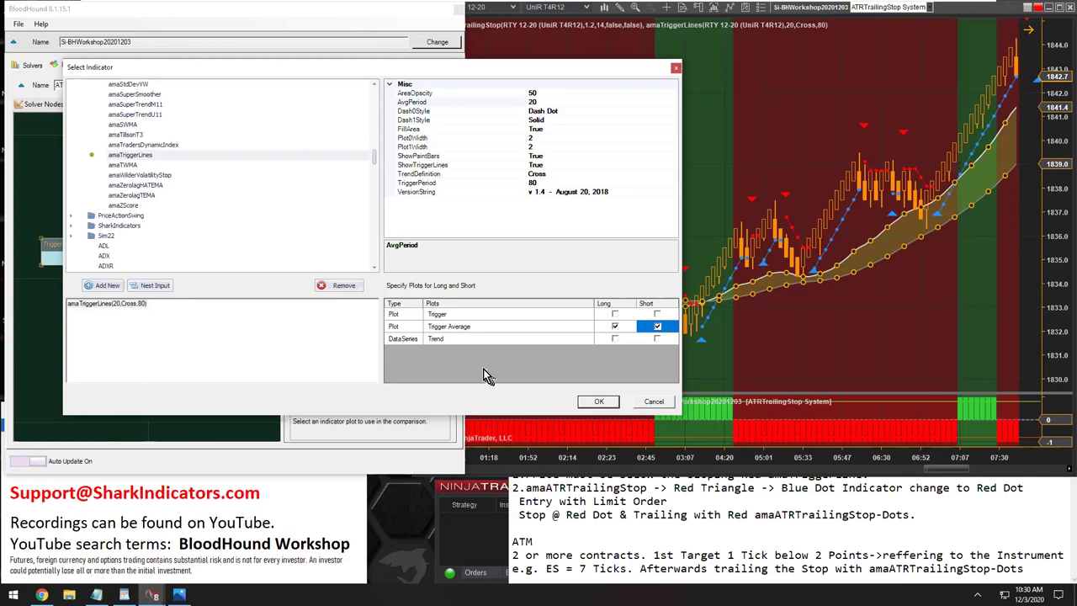
left_click(444, 342)
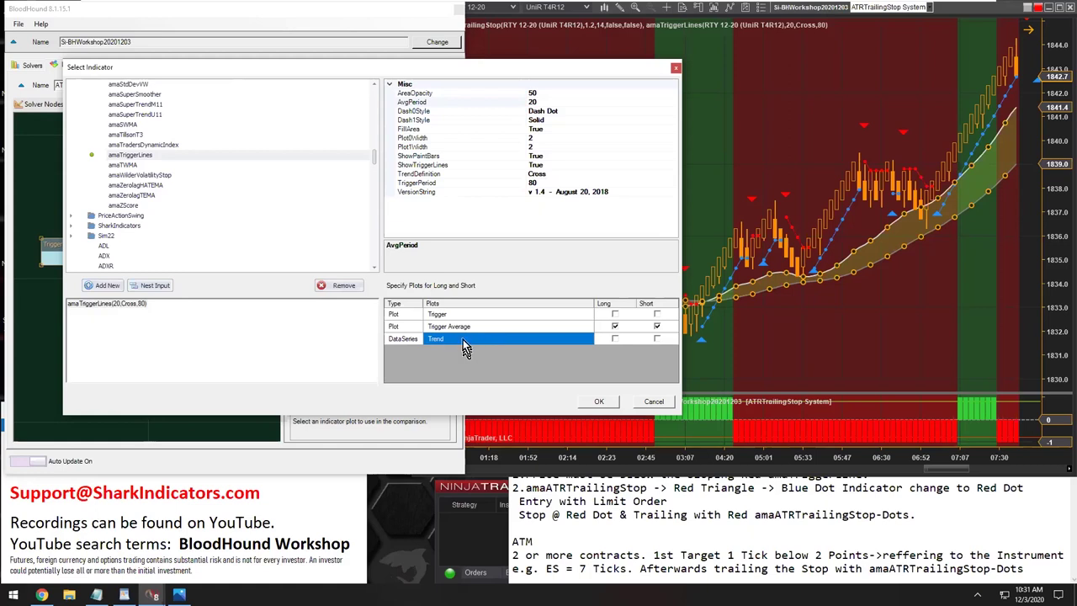
left_click(462, 327)
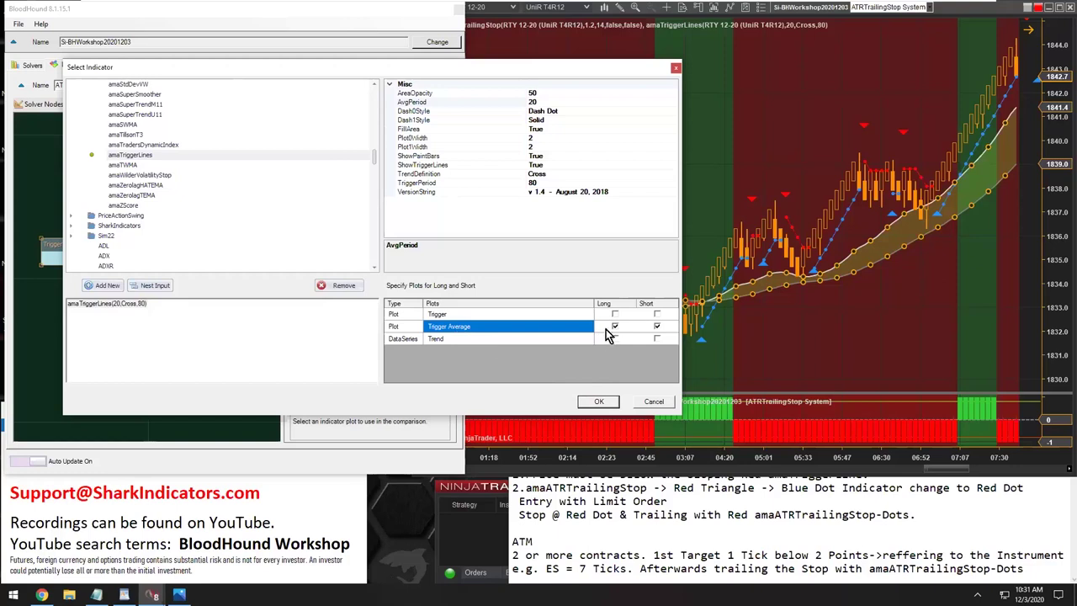
left_click(599, 401)
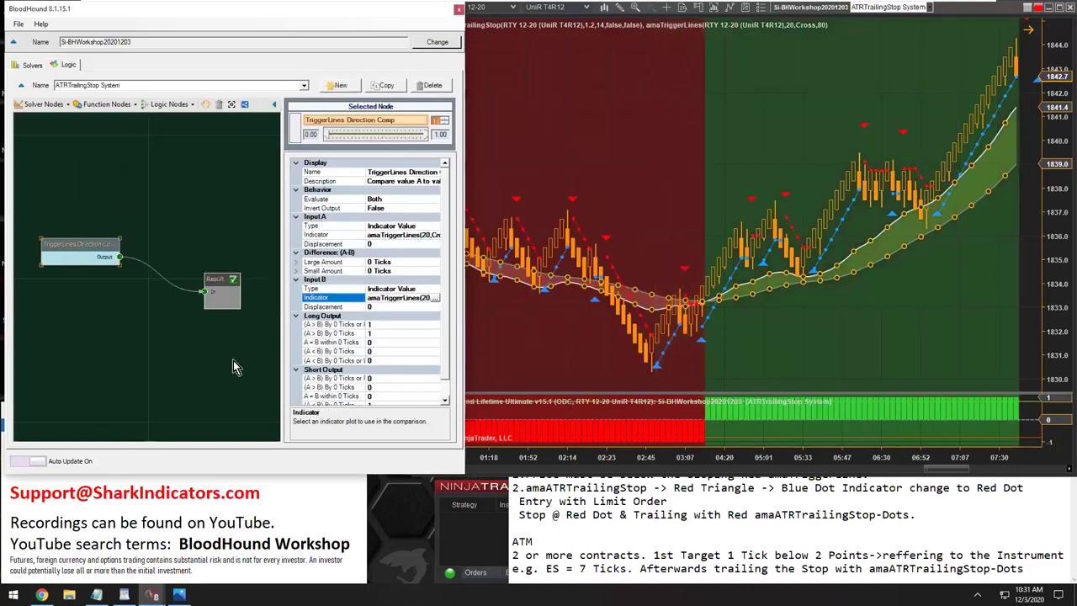
Step: Compare the chart's long and short zones with the Notepad entry rules, highlighting the Green and Red amaTriggerLine wording
left_click(572, 193)
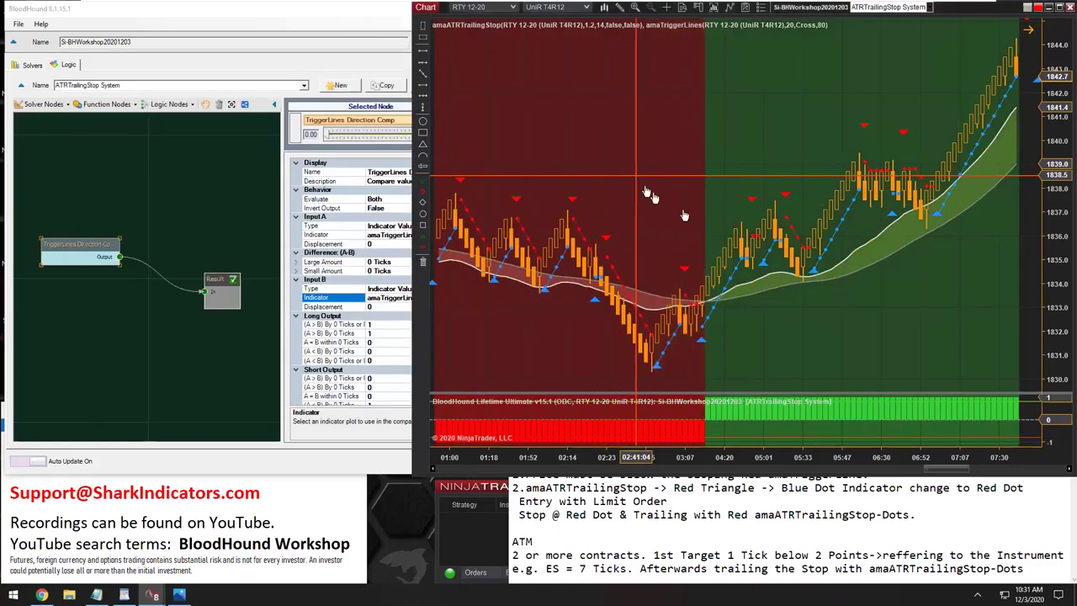
scroll(789, 278, "up", 3)
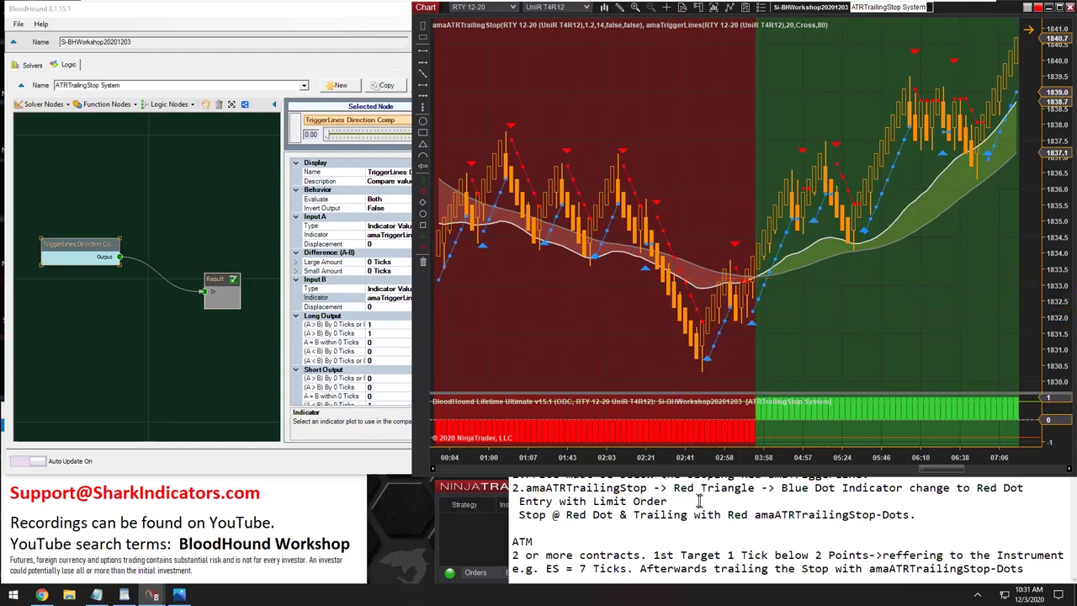
left_click(672, 502)
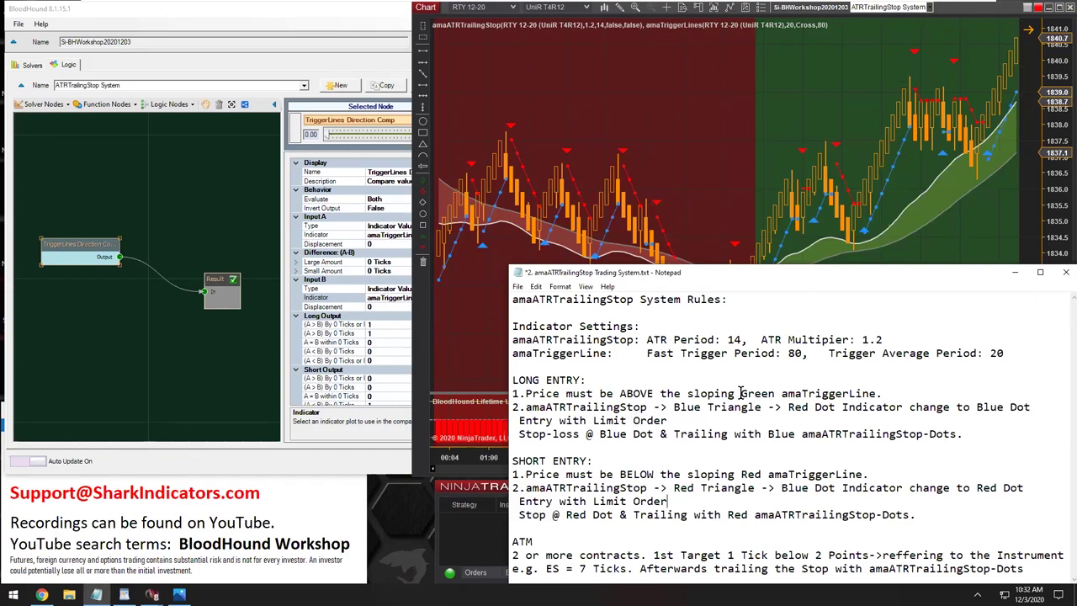
left_click_drag(740, 393, 862, 393)
left_click_drag(740, 474, 856, 473)
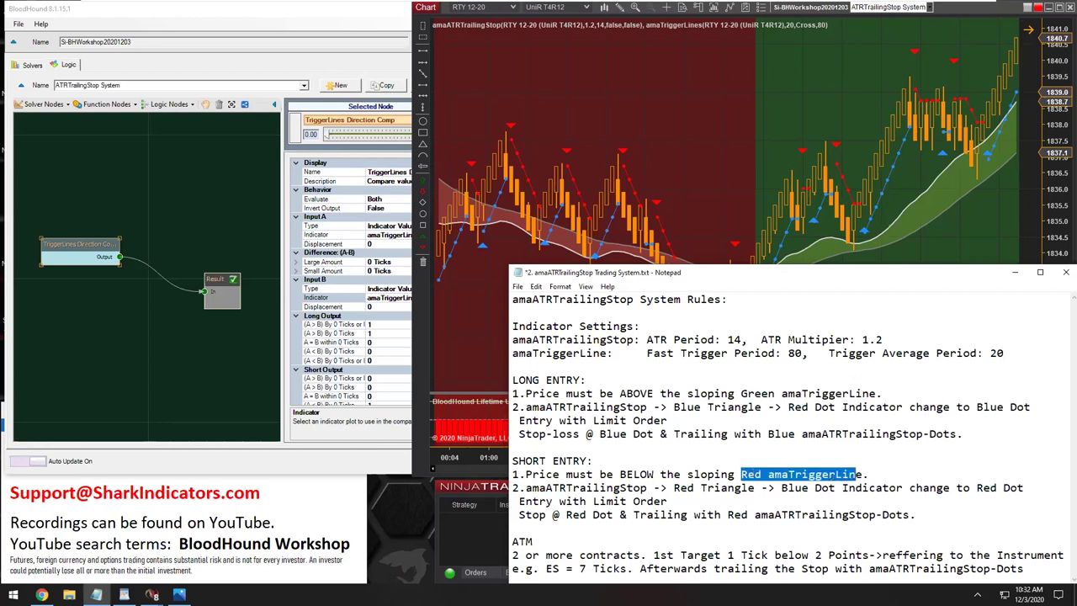
left_click_drag(520, 379, 566, 379)
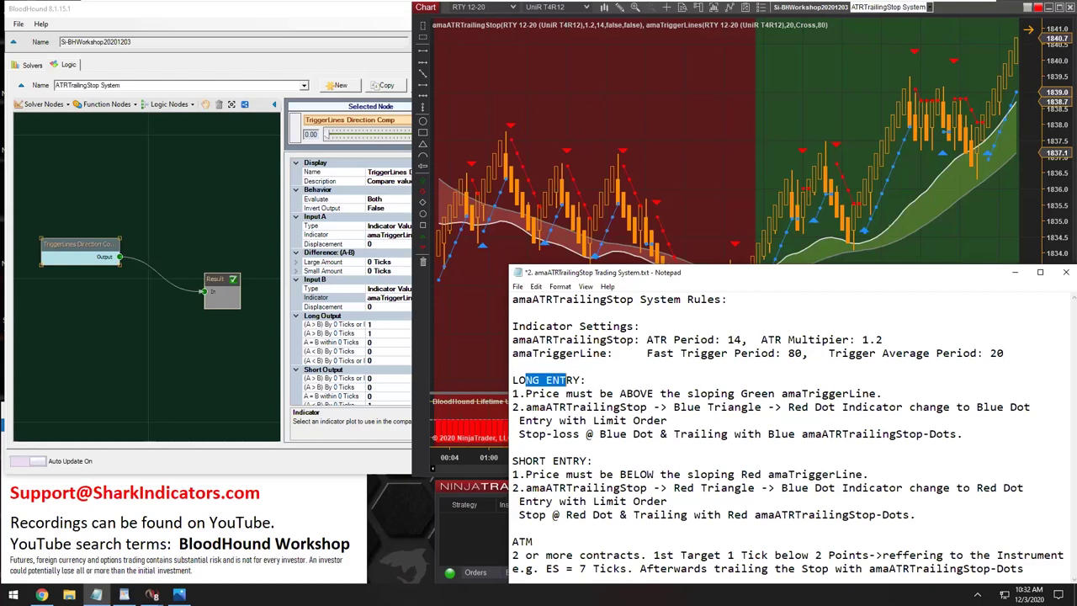
left_click(741, 393)
left_click_drag(741, 393, 828, 393)
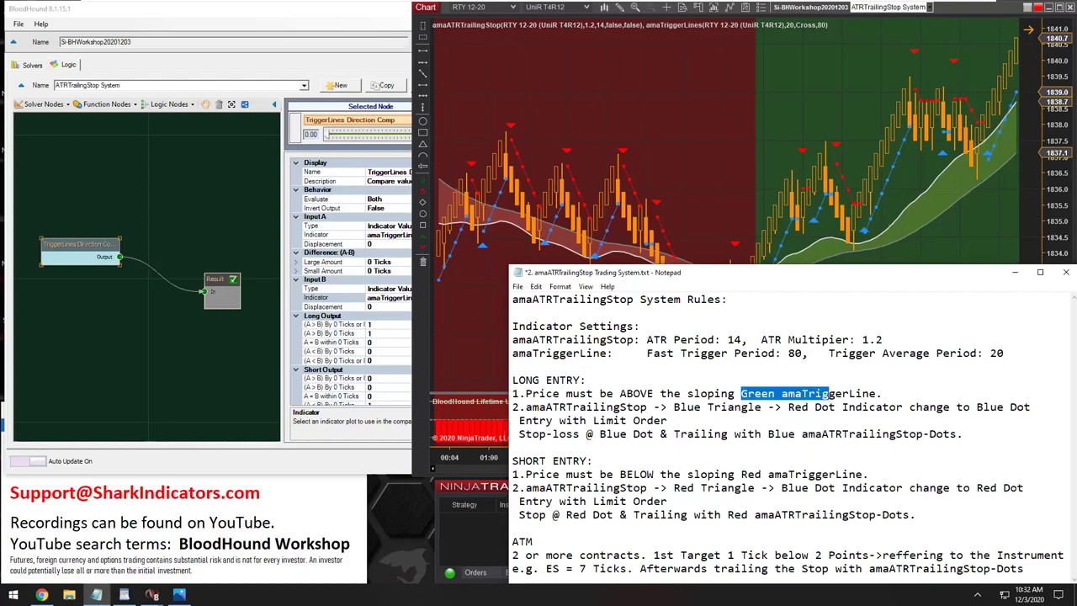
left_click(779, 210)
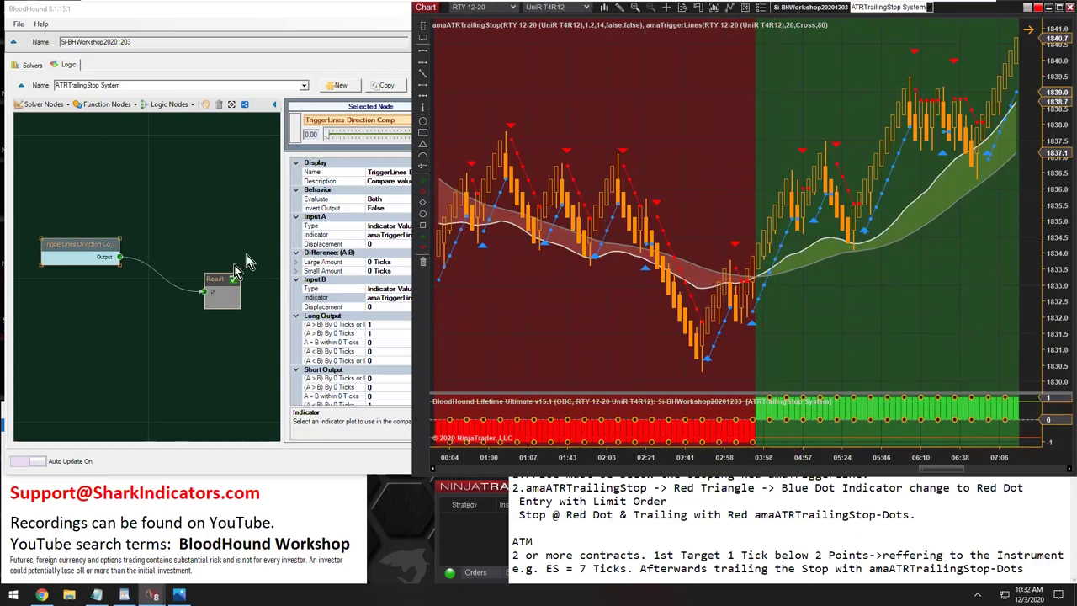
Step: Move the comparison node farther from the Result node, and highlight "sloping" and "TriggerLine" in the first long entry rule
left_click_drag(95, 248, 56, 223)
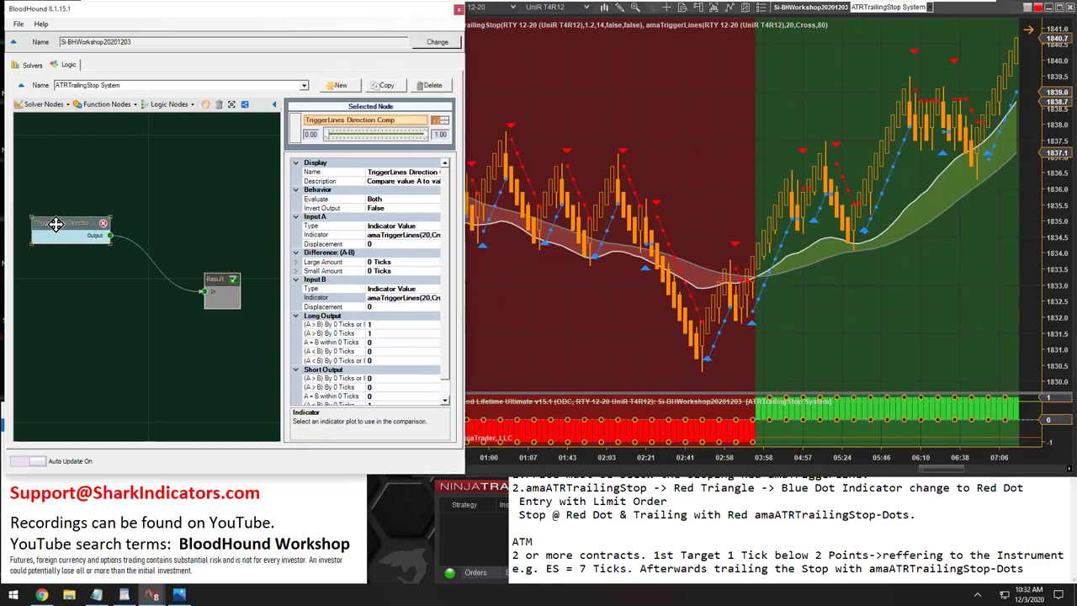
key("alt+Tab")
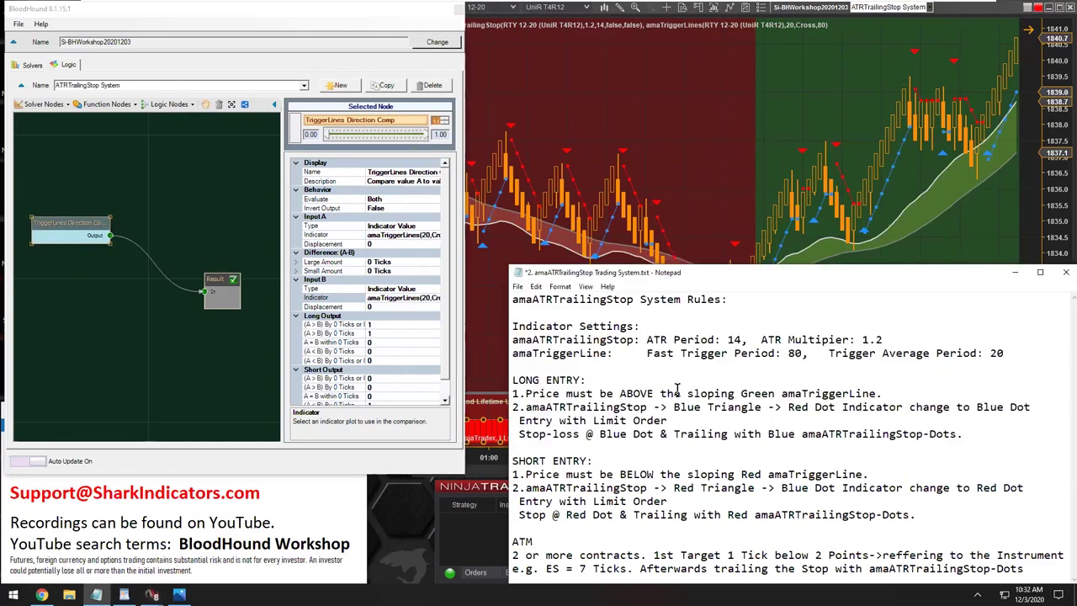
left_click_drag(694, 393, 741, 393)
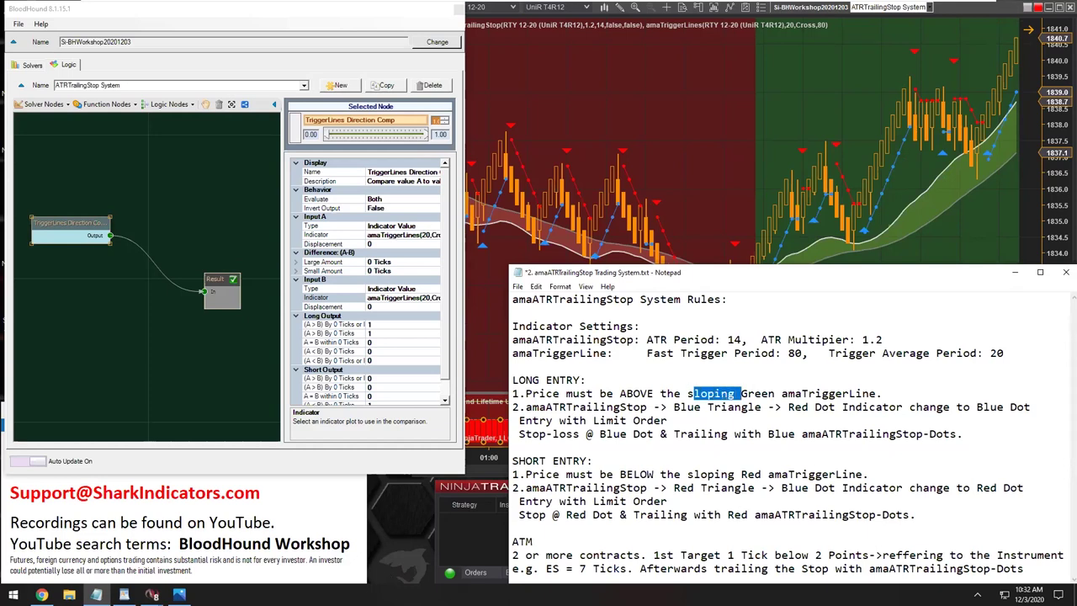
left_click_drag(808, 392, 876, 392)
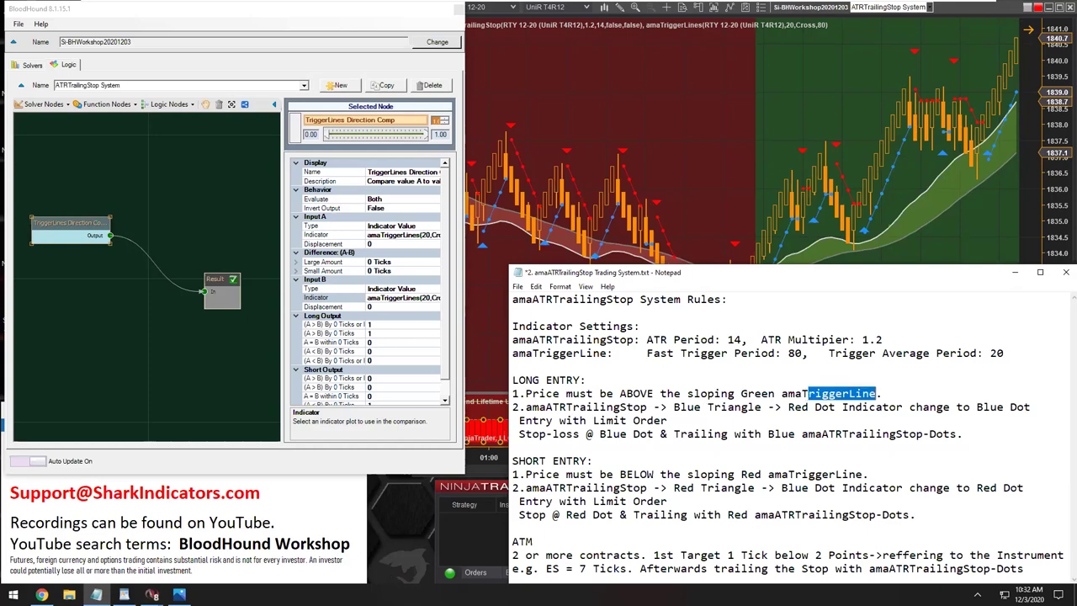
Step: Add an Indicator Slope solver node below the comparison node and connect its output to the Result node in the comparison's place
left_click(37, 116)
left_click(48, 110)
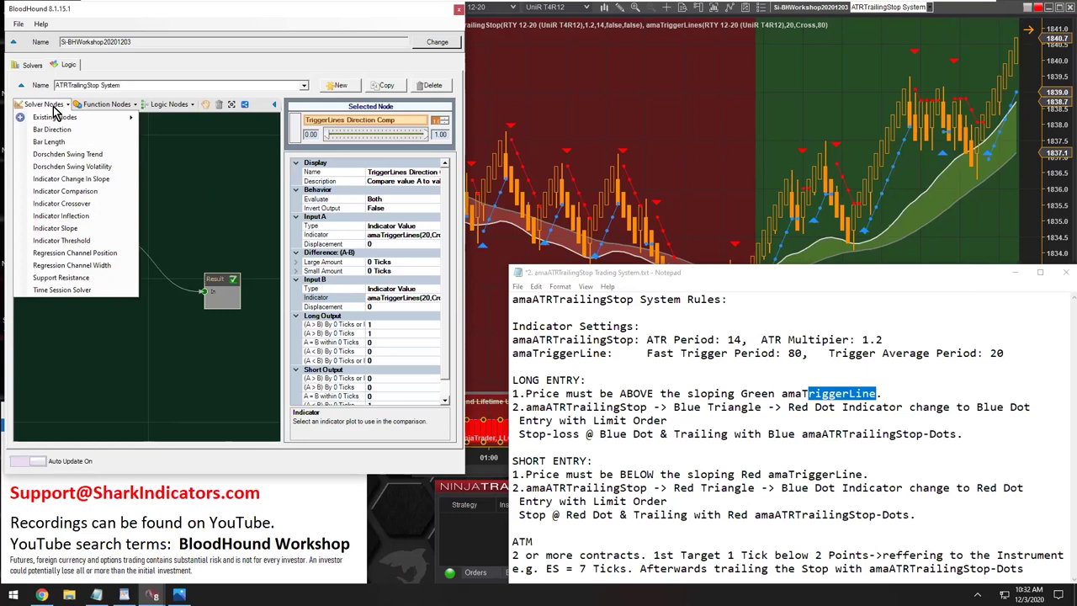
left_click(74, 228)
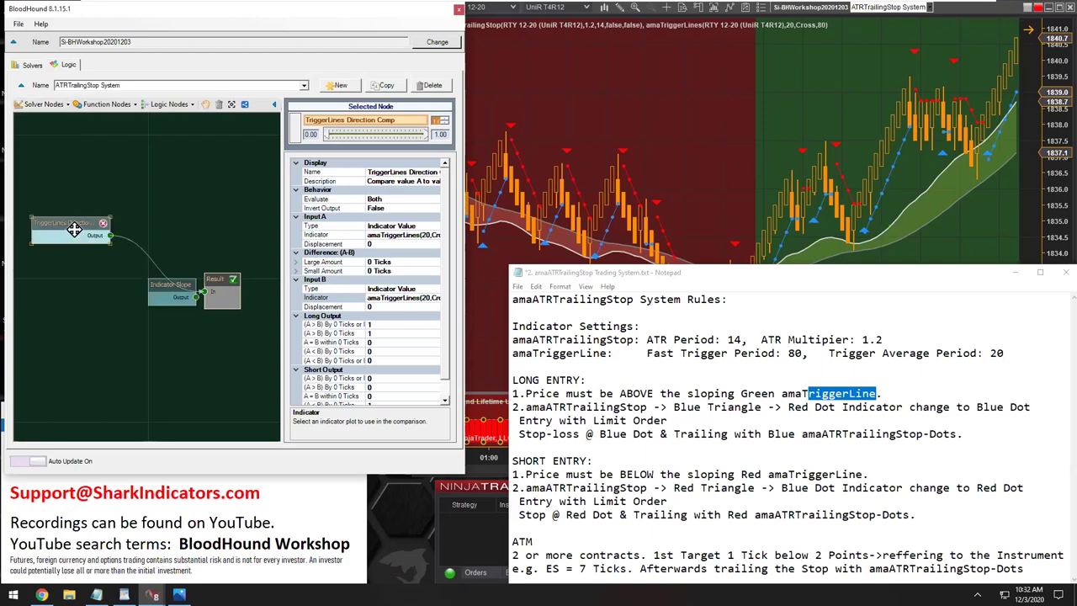
left_click_drag(169, 290, 193, 292)
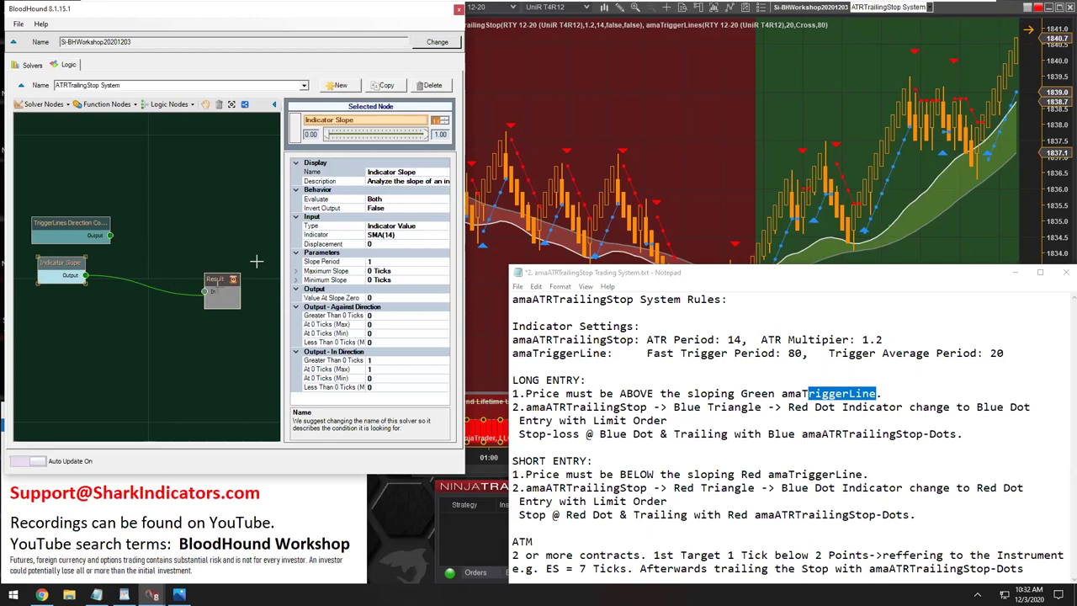
Step: Rename the Indicator Slope node as "TriggerLines Avg. Slope"
left_click(371, 173)
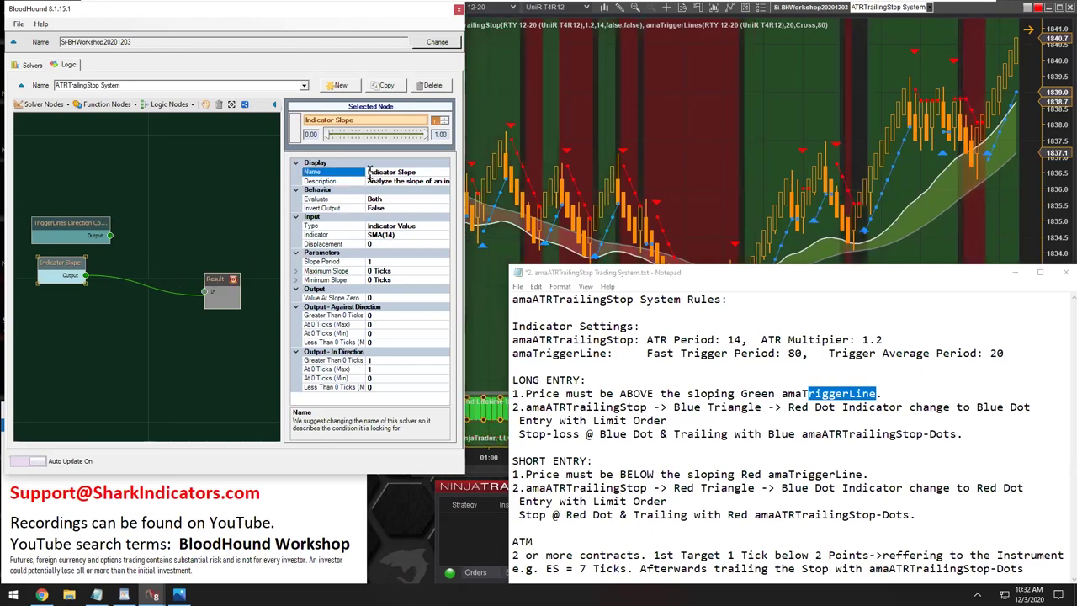
left_click_drag(396, 172, 363, 175)
type("TriggerLine Avg.")
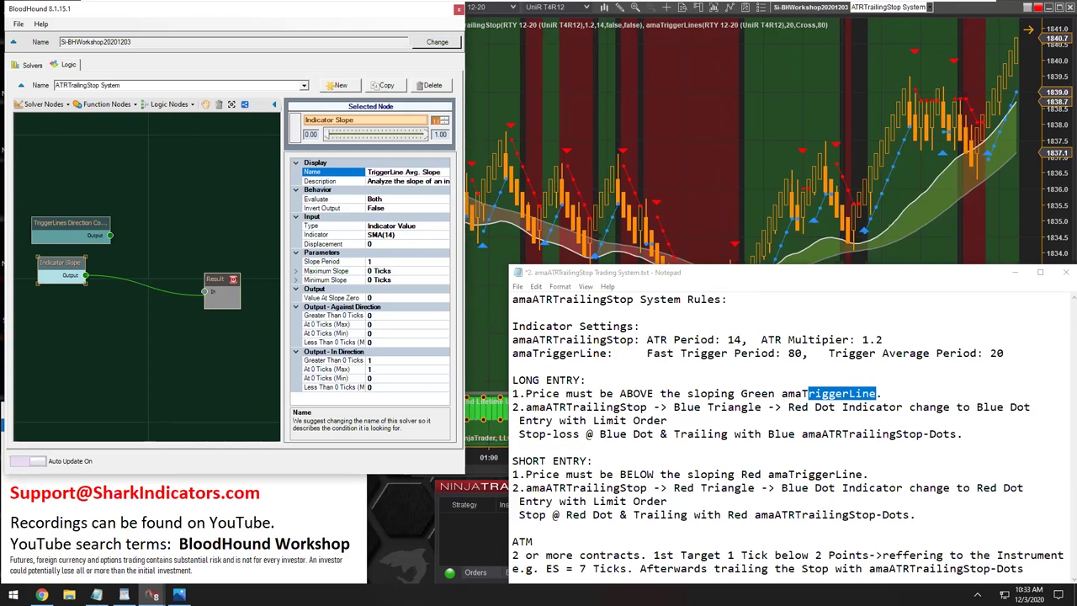
left_click_drag(382, 172, 407, 172)
left_click(407, 172)
type("s")
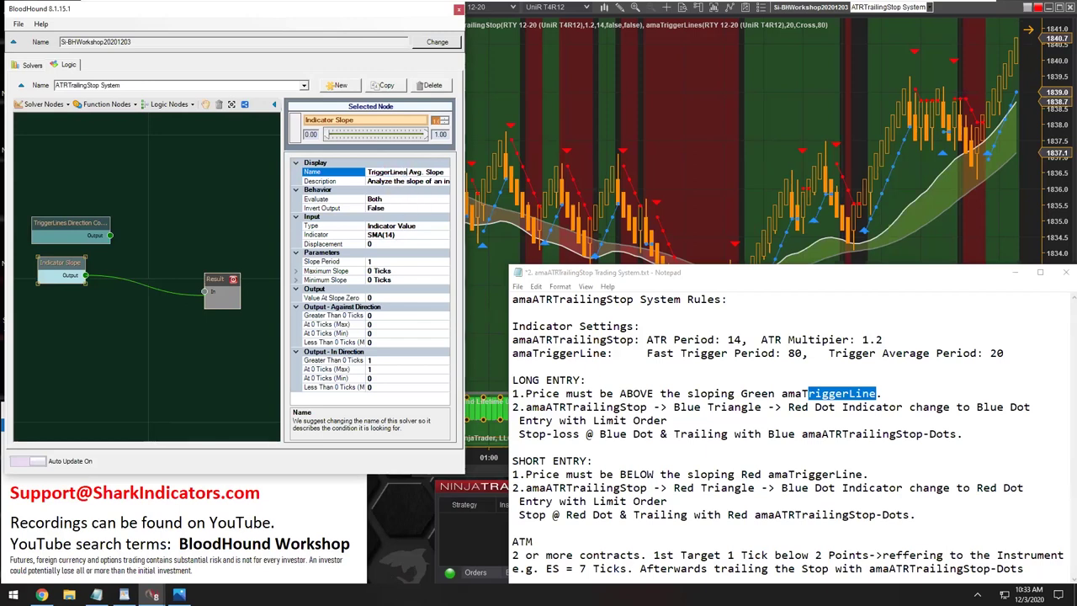
Step: Choose amaTriggerLines from the LizardIndicators folder as the slope node's input indicator in place of the SMA
left_click(391, 236)
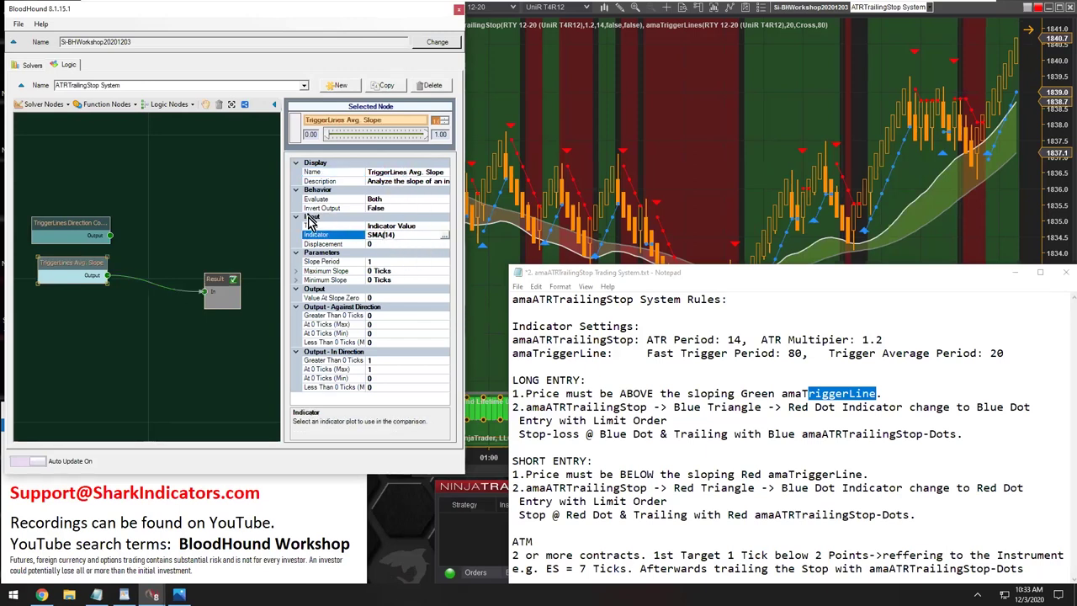
left_click_drag(373, 238, 388, 236)
left_click(446, 236)
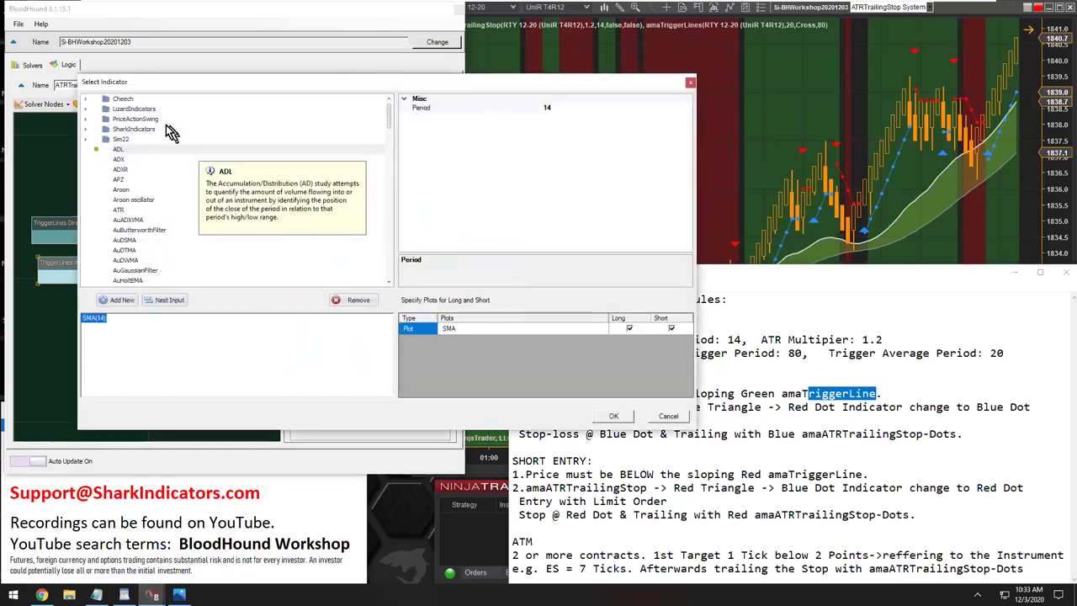
double_click(136, 110)
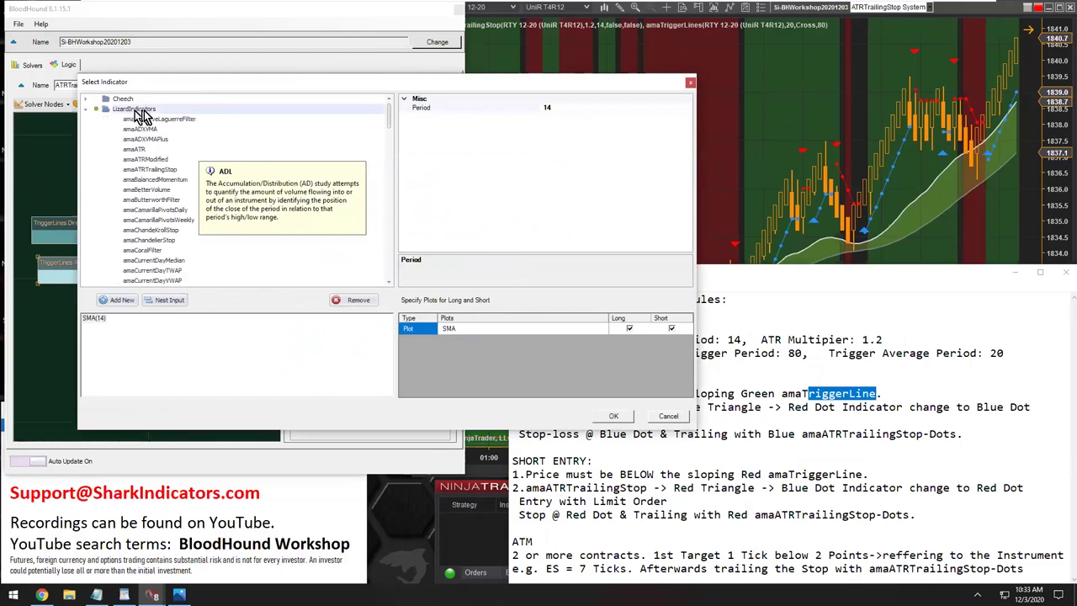
scroll(168, 235, "down", 10)
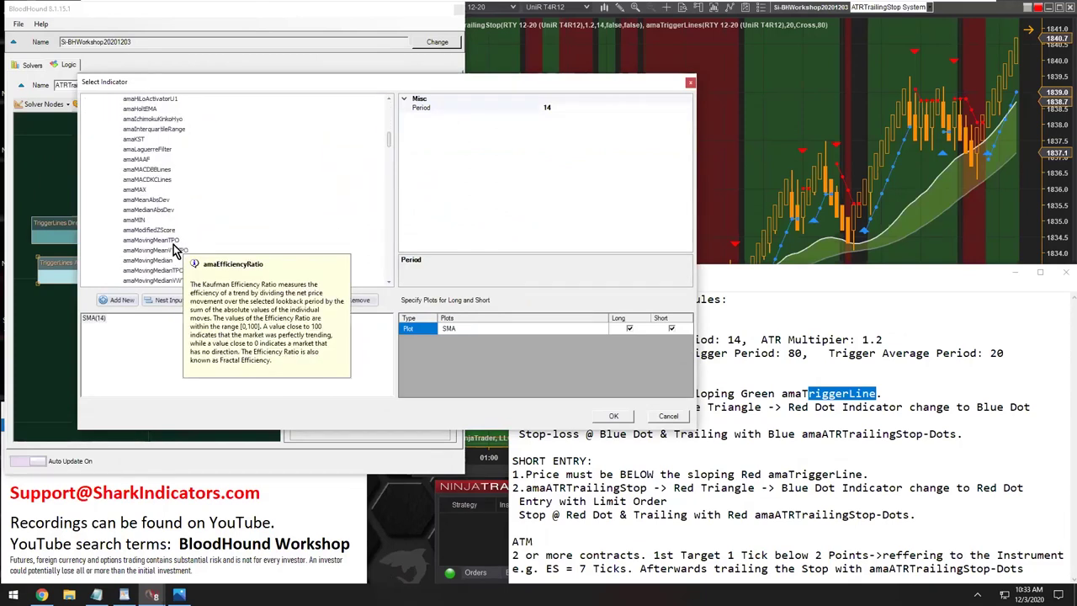
scroll(172, 250, "down", 5)
scroll(172, 251, "down", 6)
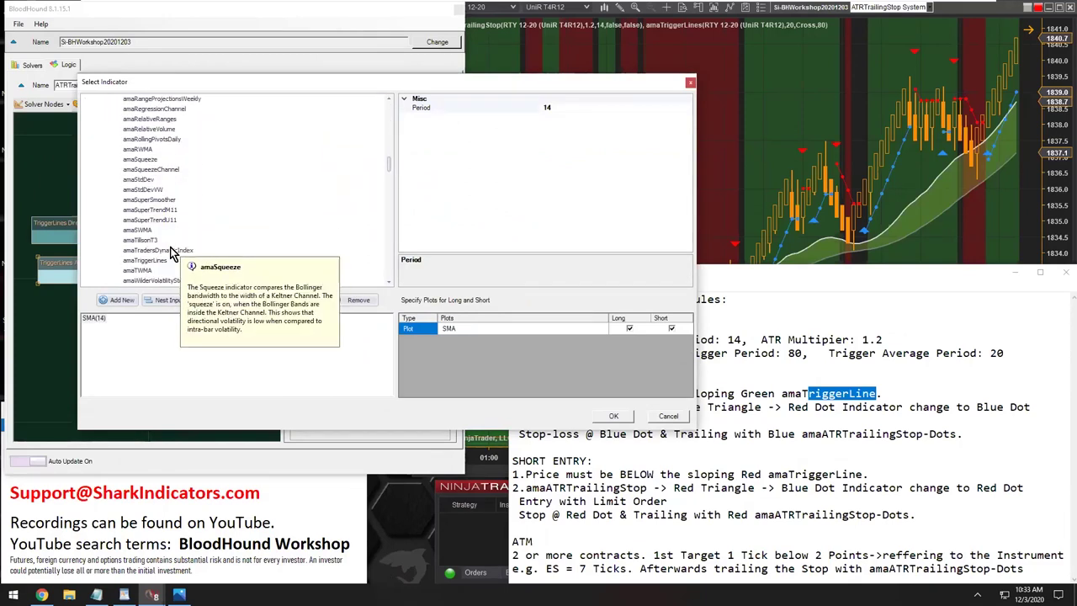
left_click(152, 231)
double_click(125, 320)
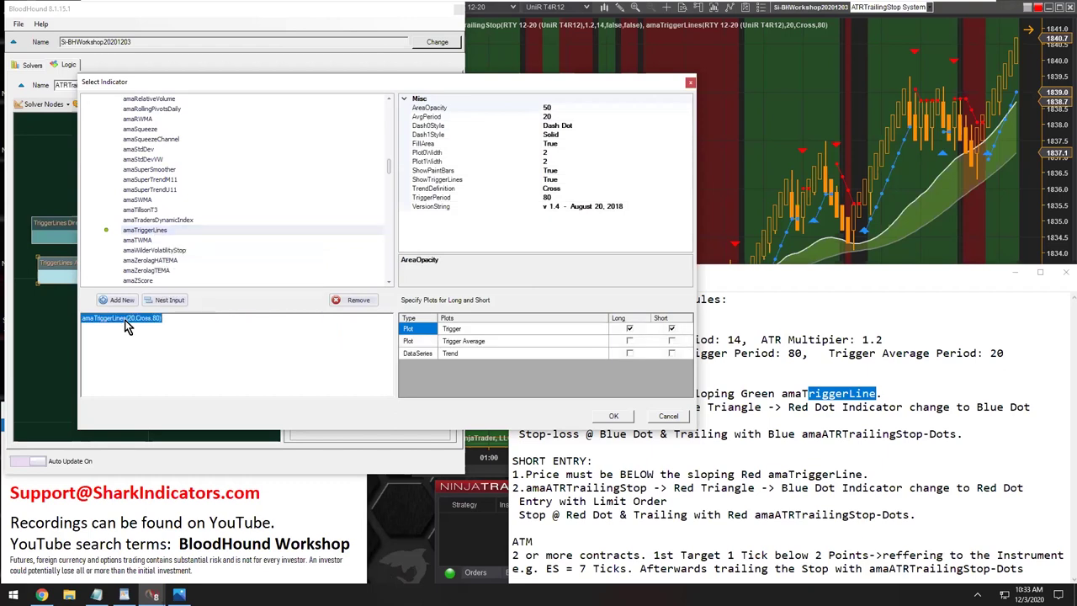
Step: Select the Trigger Average plot for both Long and Short, and accept the slope node's indicator
left_click(473, 341)
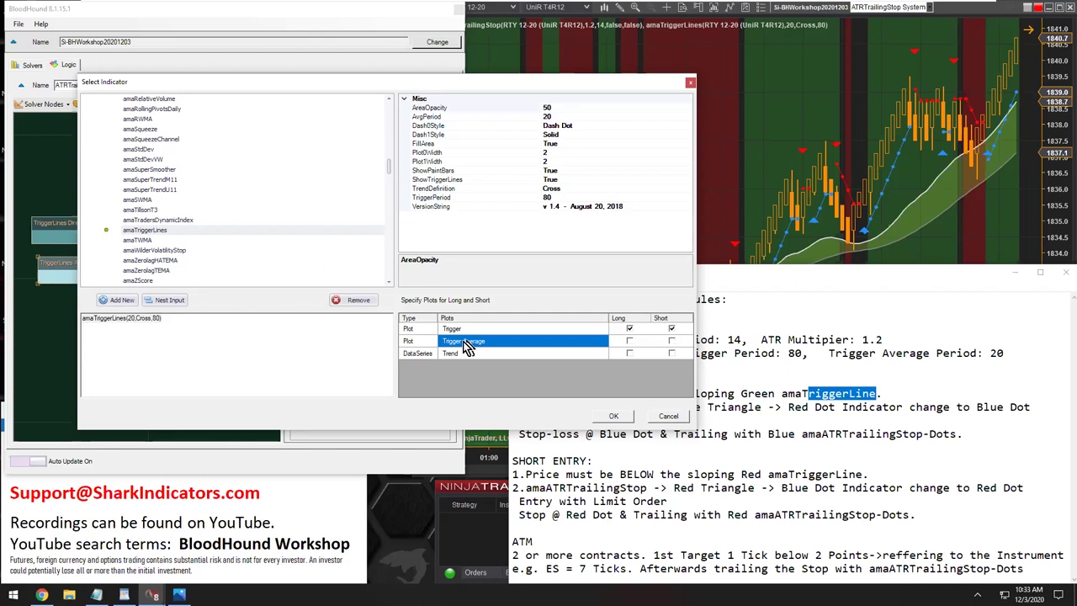
left_click(629, 341)
left_click(671, 343)
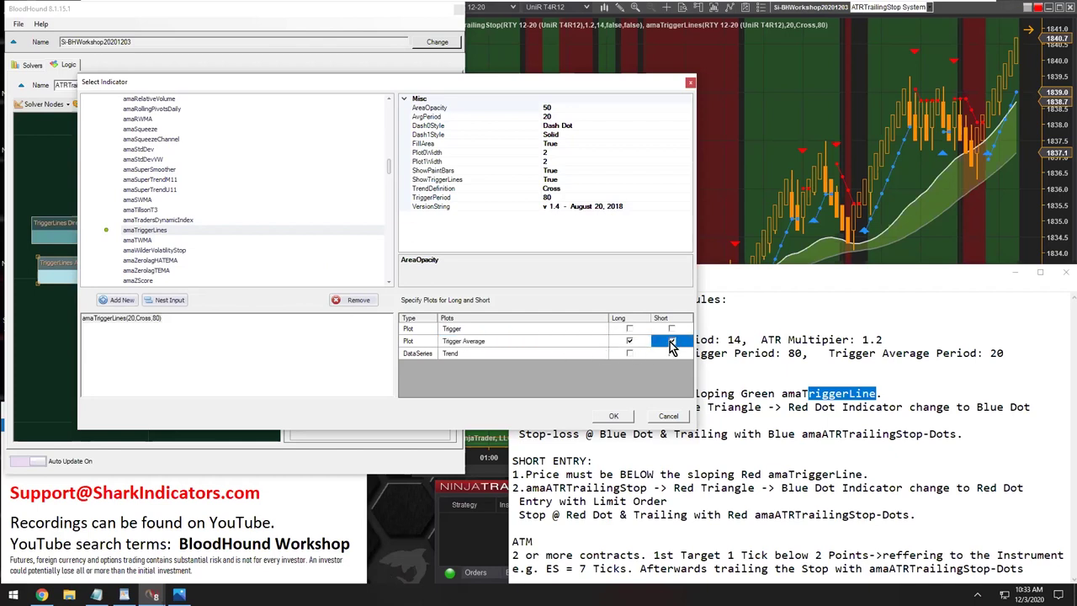
left_click(611, 415)
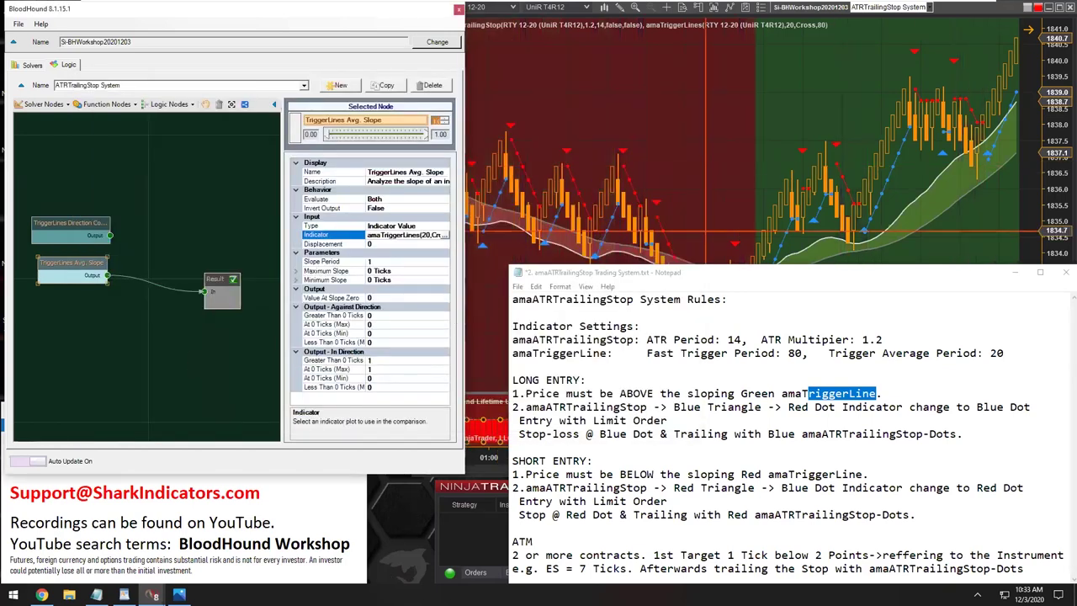
Step: Examine the slope signals on the chart against the Trigger Average line across different time ranges
left_click(690, 210)
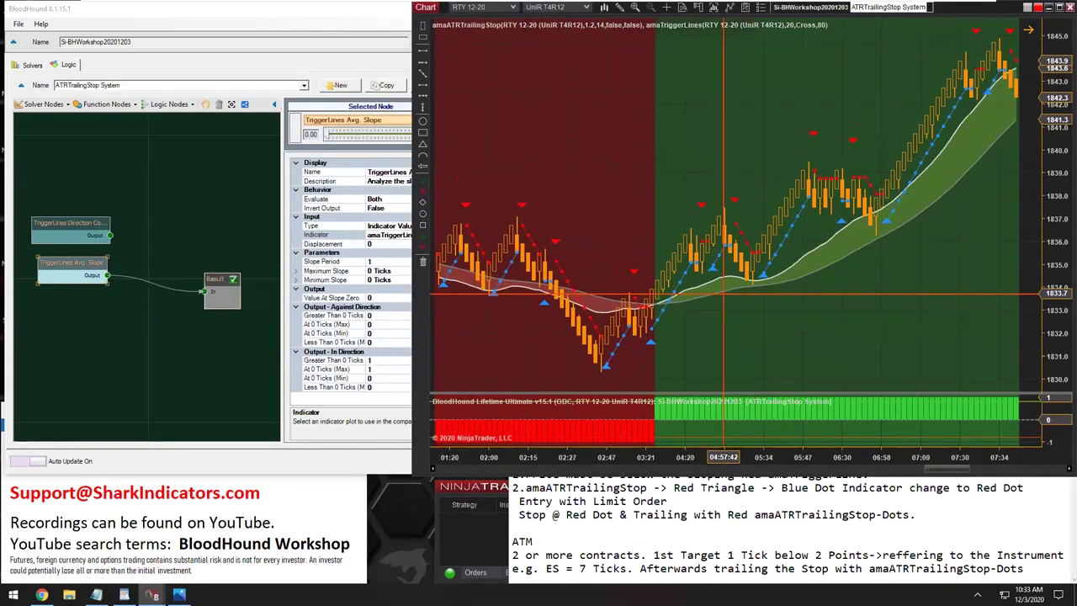
scroll(723, 294, "down", 10)
scroll(673, 299, "down", 8)
scroll(566, 193, "up", 4)
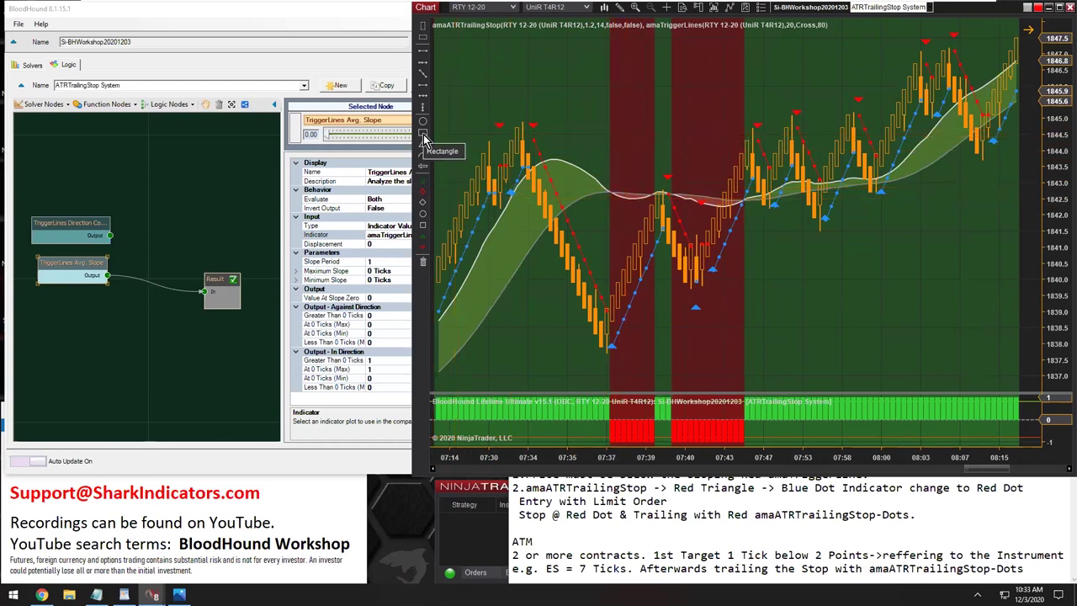
Step: Mark the flat TriggerLines section between about 07:37 and 07:48 with a rectangle on the chart
left_click(604, 181)
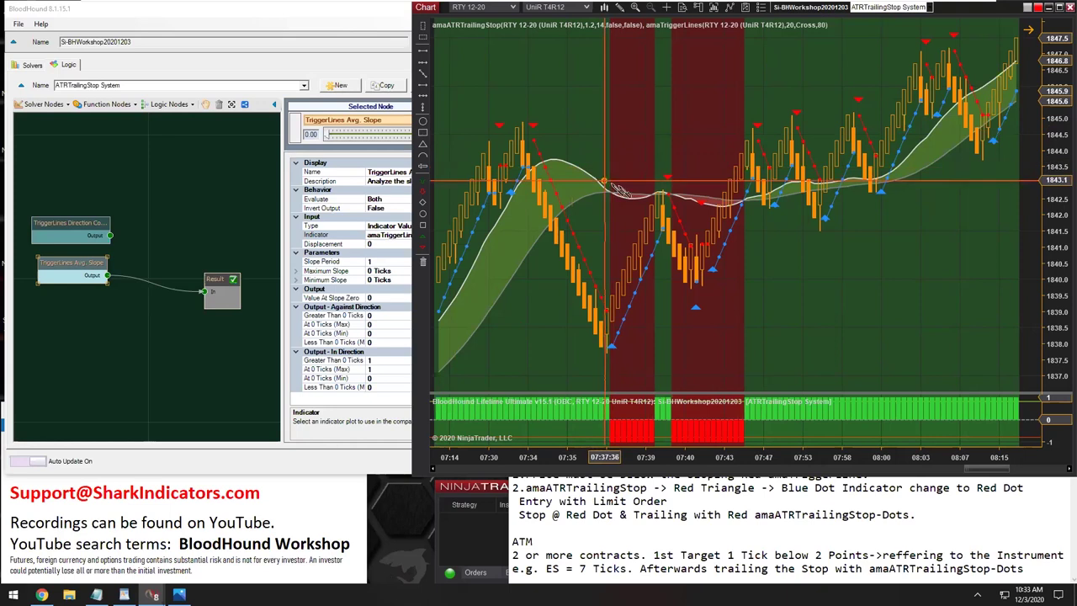
left_click(767, 210)
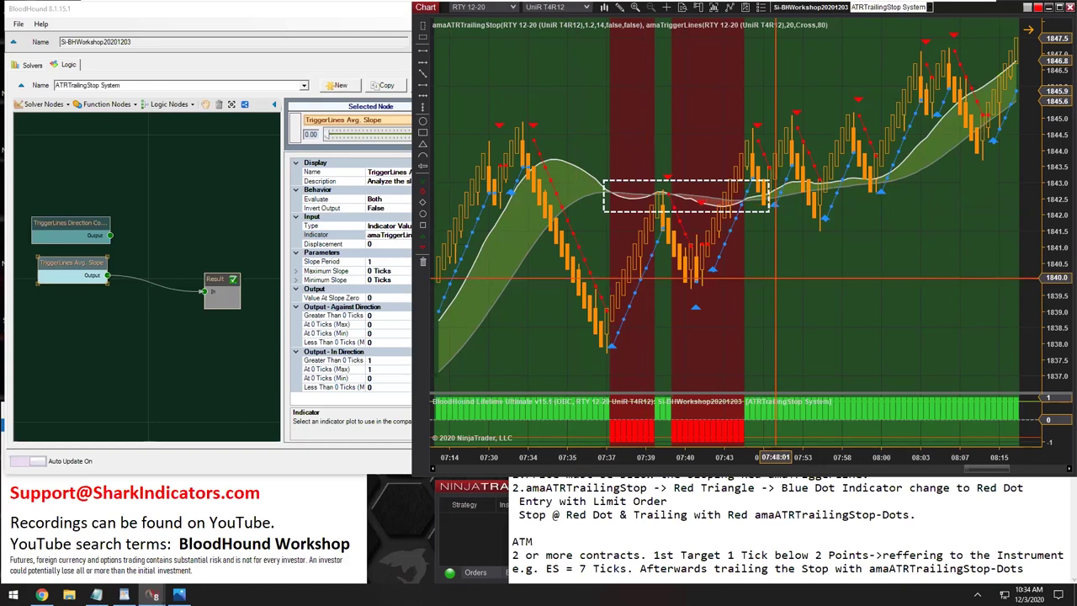
Step: Set both Maximum Slope and Minimum Slope of the TriggerLines Avg. Slope node to 0.5 ticks
left_click_drag(52, 264, 46, 262)
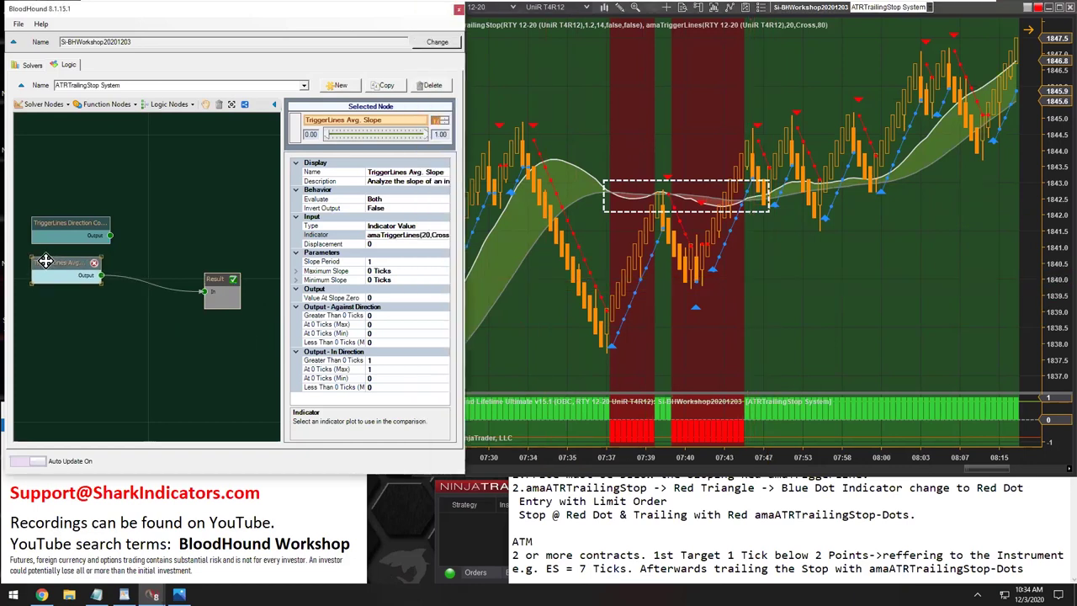
left_click(319, 270)
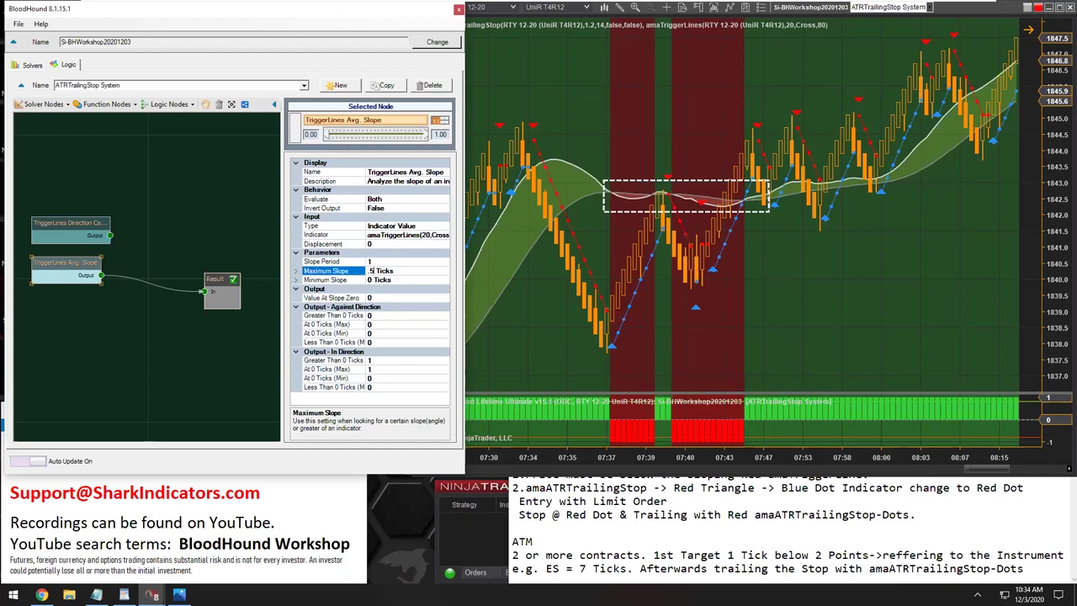
left_click(373, 281)
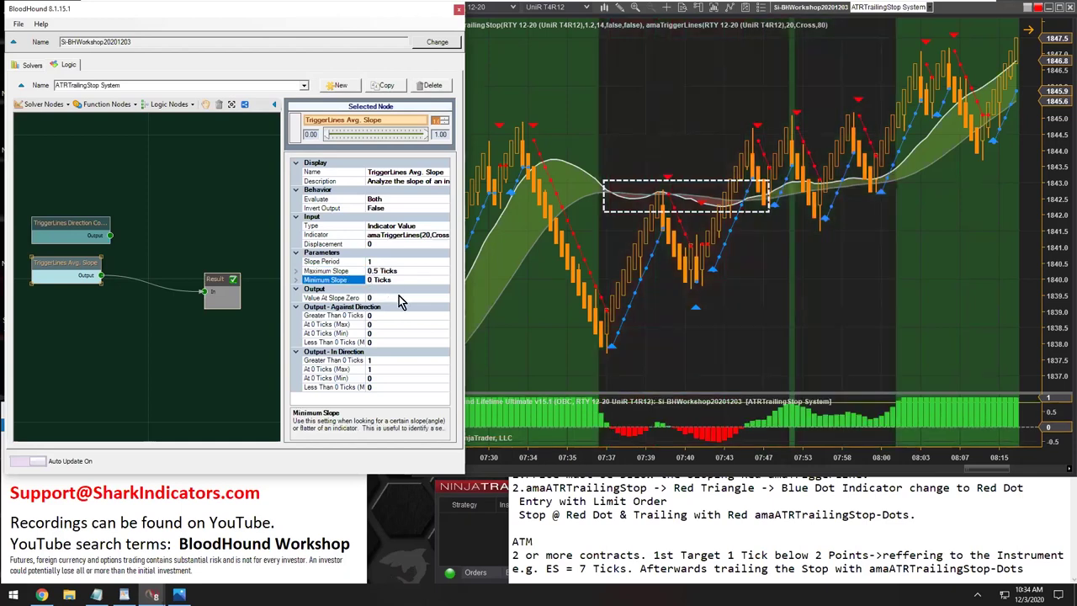
type(".5")
left_click(409, 272)
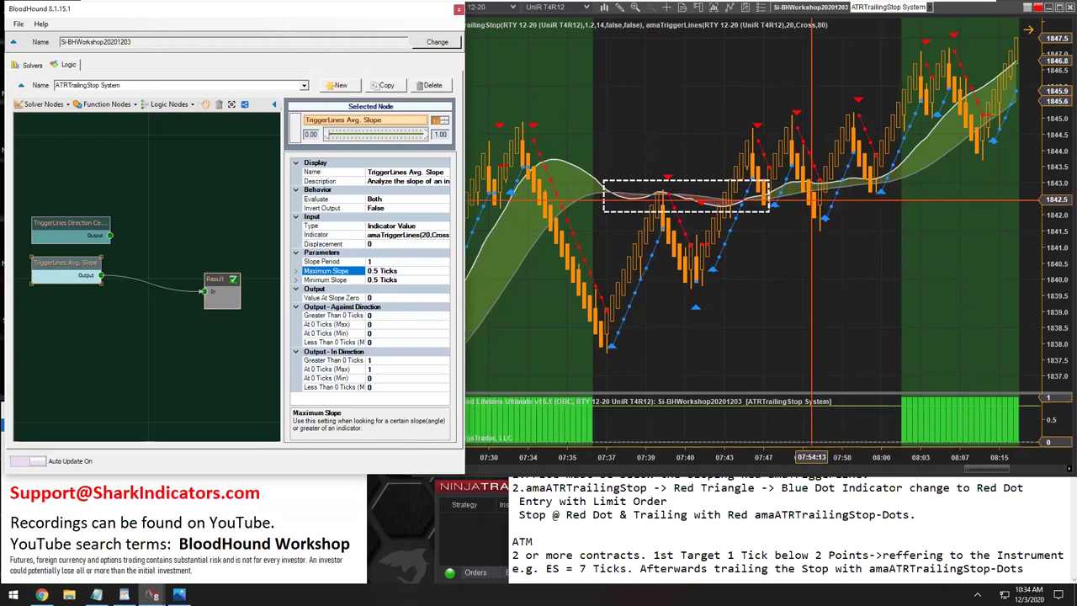
Step: Draw an ellipse around the shallow TriggerLines section between about 07:48 and 08:00 on the chart
left_click(780, 263)
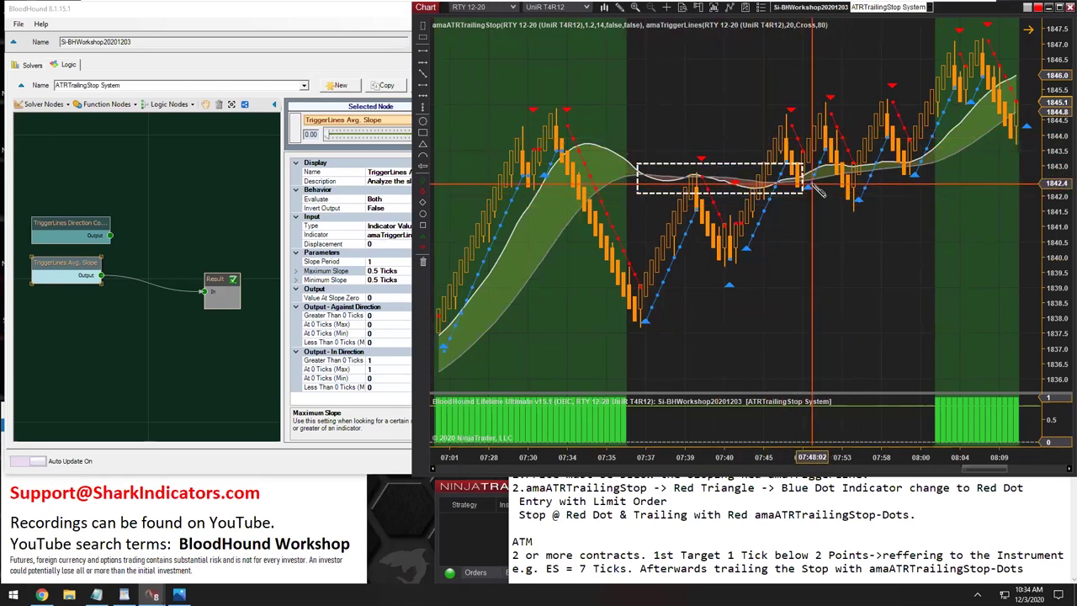
left_click(934, 158)
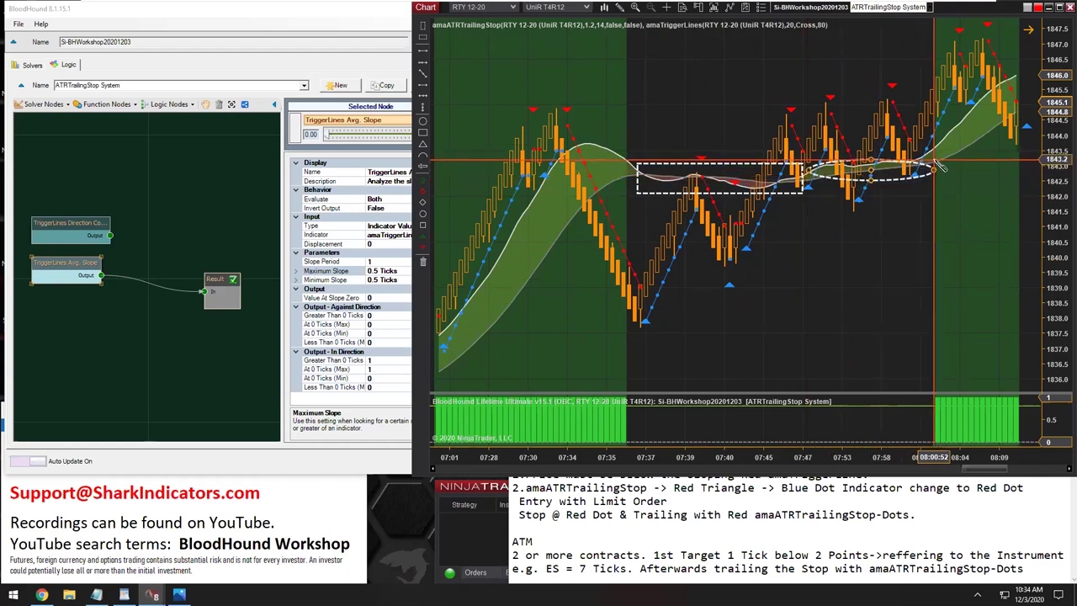
left_click(810, 182)
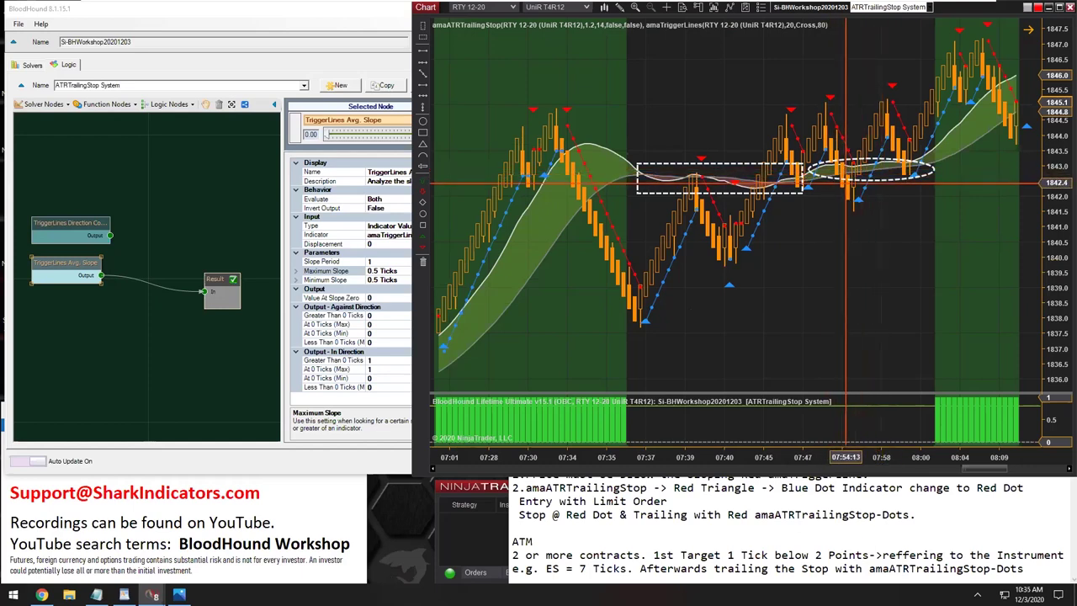
Step: Lower both Maximum Slope and Minimum Slope of the TriggerLines Avg. Slope node to 0.3 ticks
left_click(378, 271)
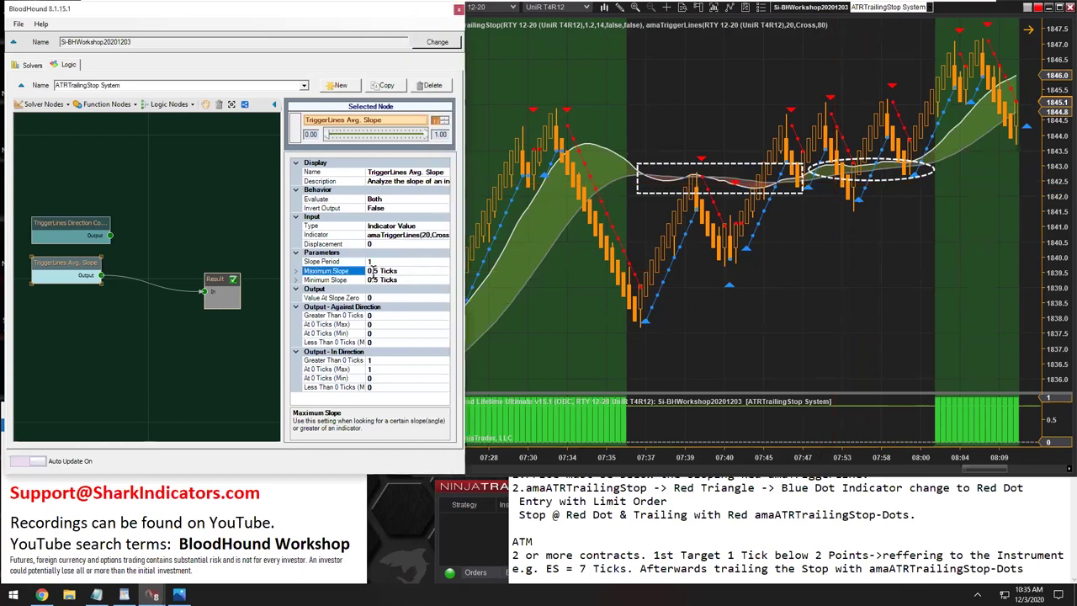
type("0.3")
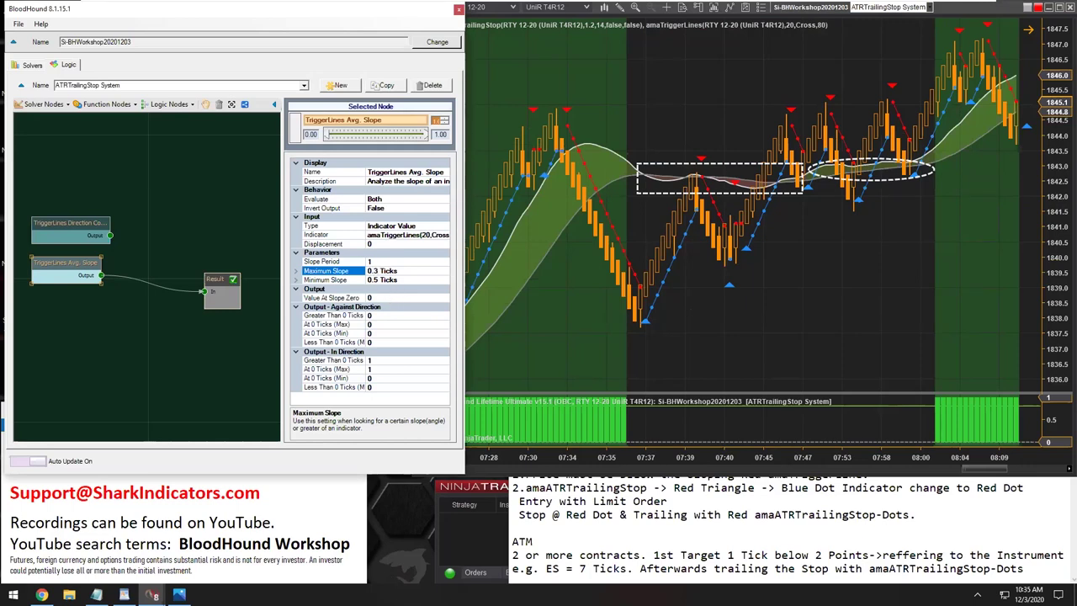
left_click(379, 281)
type("0.3")
left_click(385, 270)
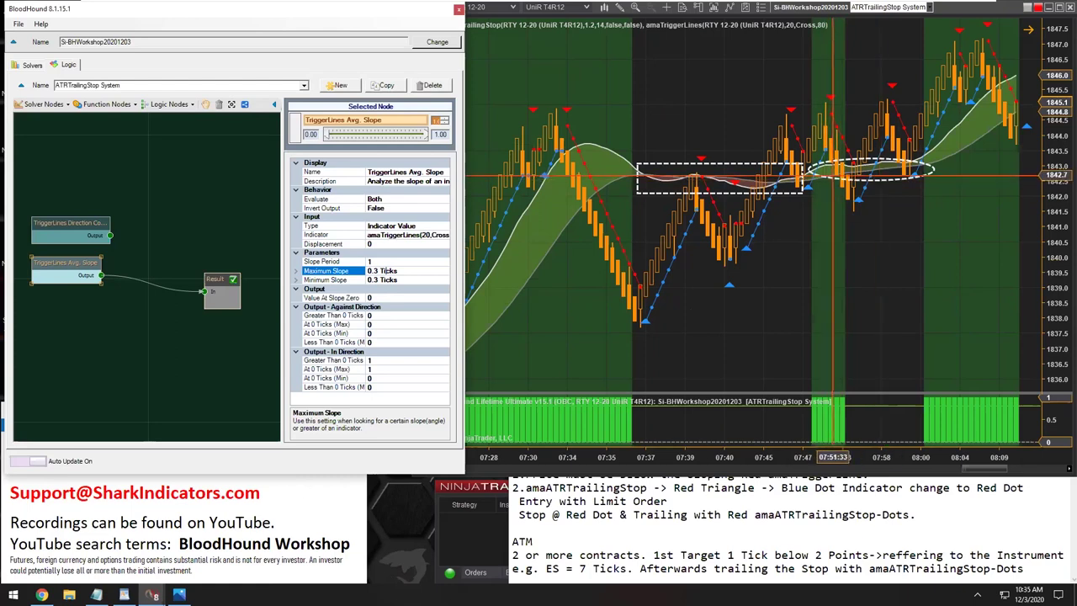
Step: Delete the ellipse drawn around the shallow TriggerLines section of the chart
left_click(900, 179)
mouse_move(899, 179)
left_mouse_down()
mouse_move(904, 303)
mouse_move(925, 330)
mouse_move(897, 271)
left_mouse_up()
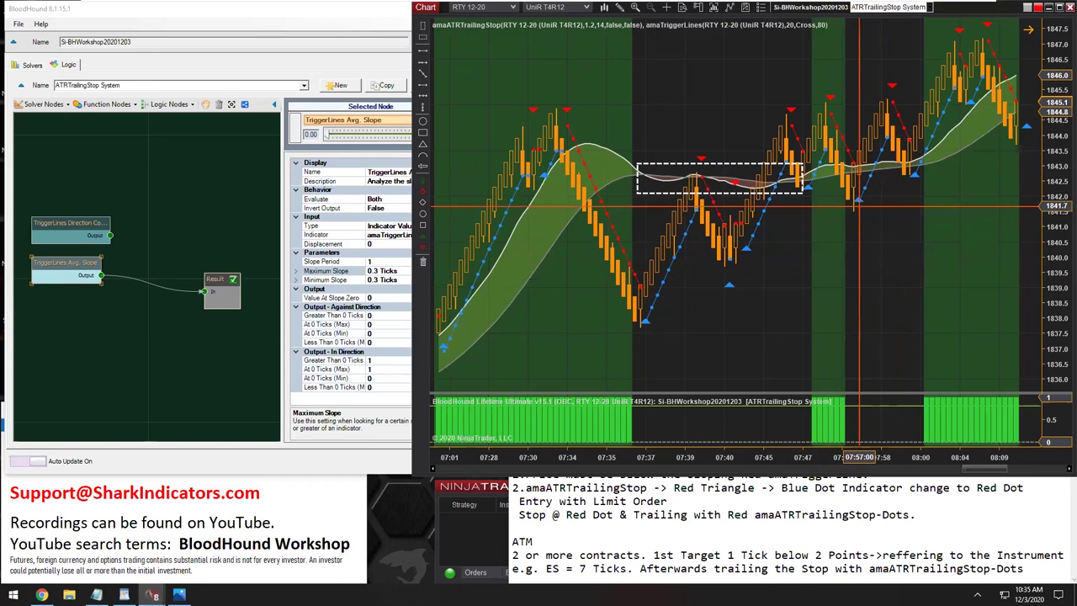
left_click(828, 176)
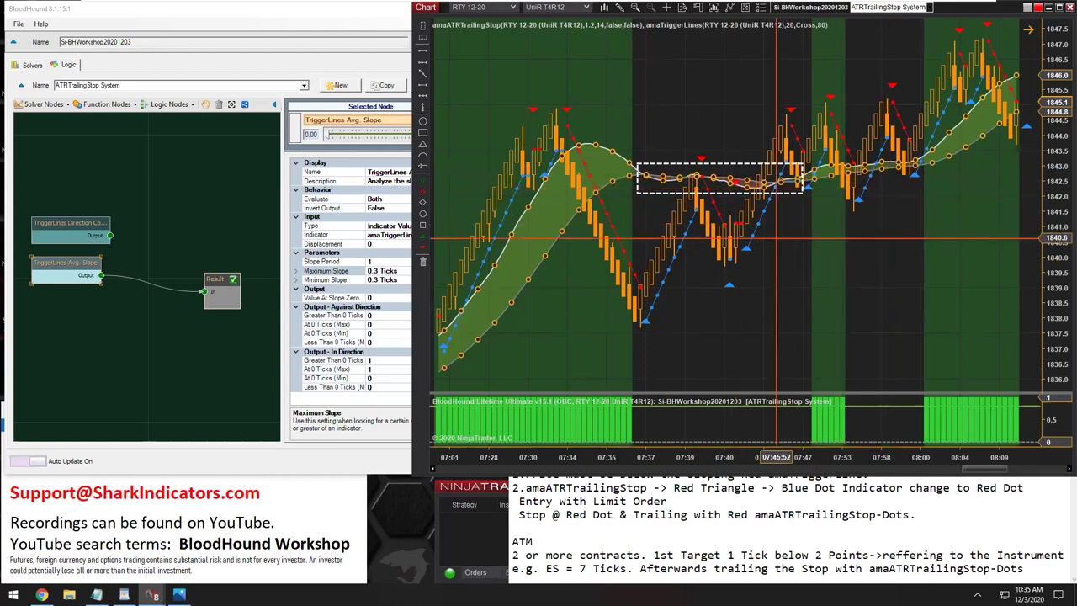
Step: Set both Maximum Slope and Minimum Slope of the TriggerLines Avg. Slope node to 0.25 ticks
left_click(378, 274)
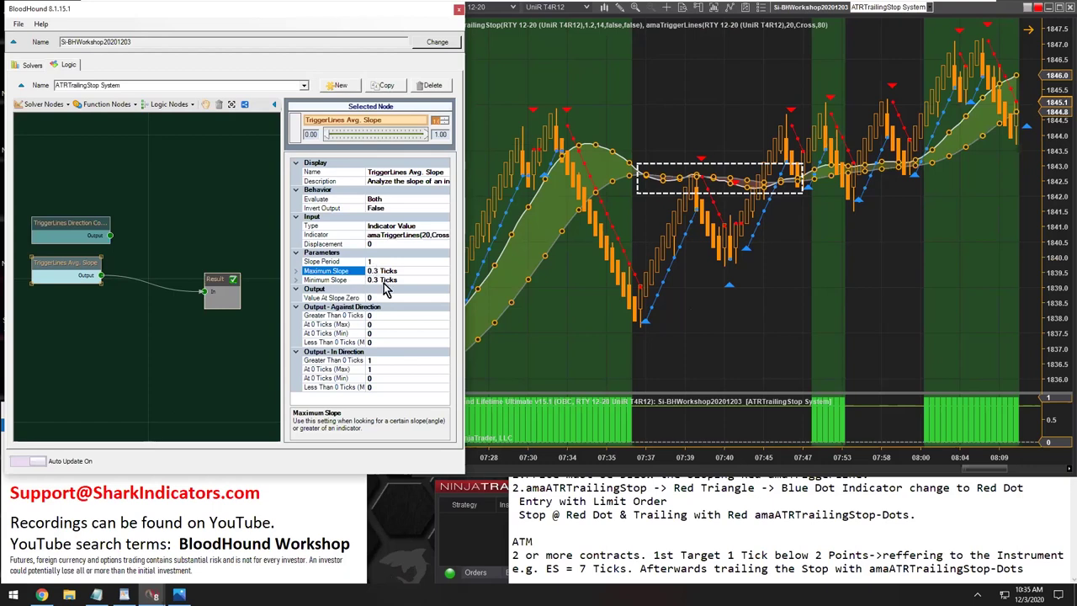
type("25")
left_click(378, 281)
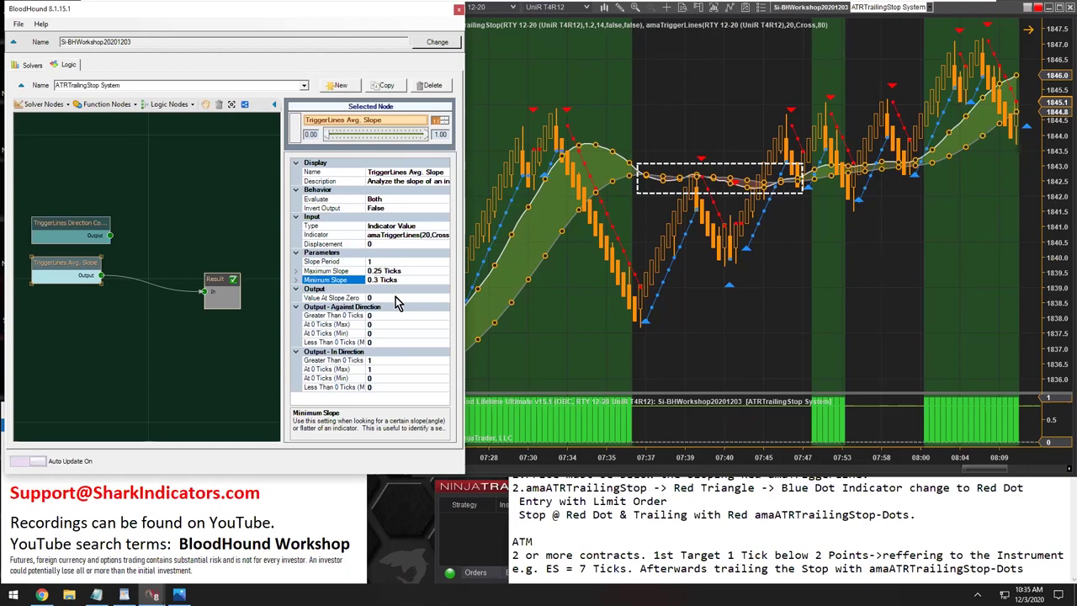
type(".25")
left_click(392, 296)
Step: Examine the slope thresholds against the chart signals and look over the instruments available for the chart
left_click(920, 190)
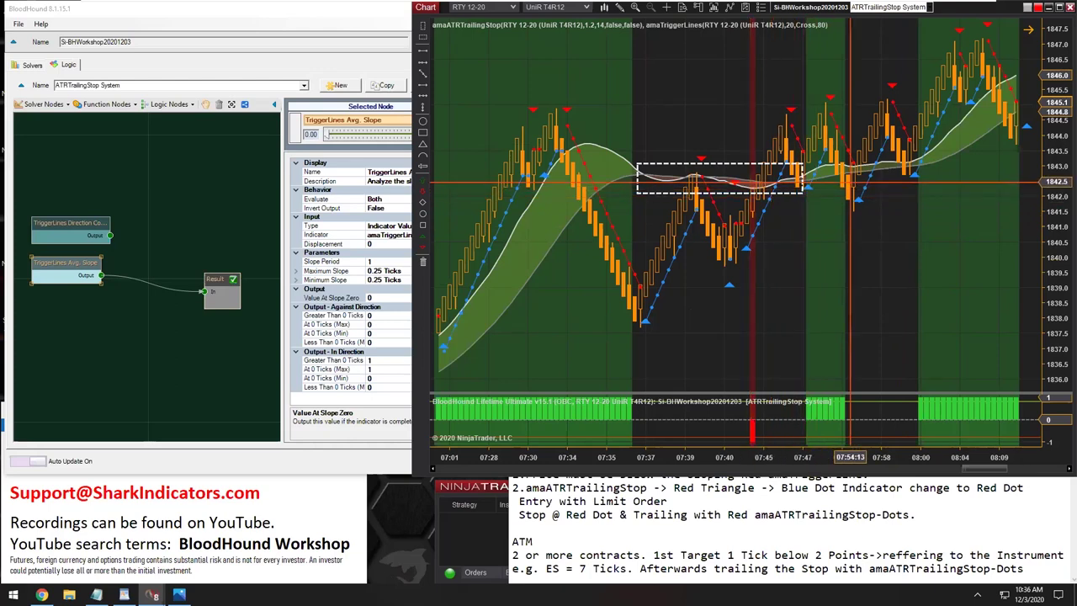
left_click(370, 268)
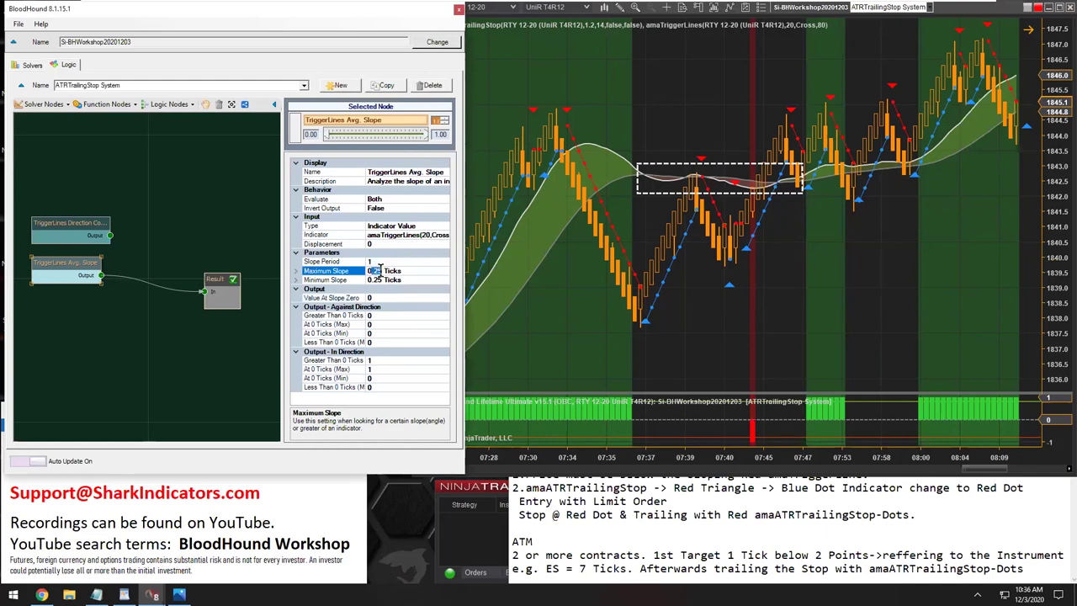
left_click(373, 281)
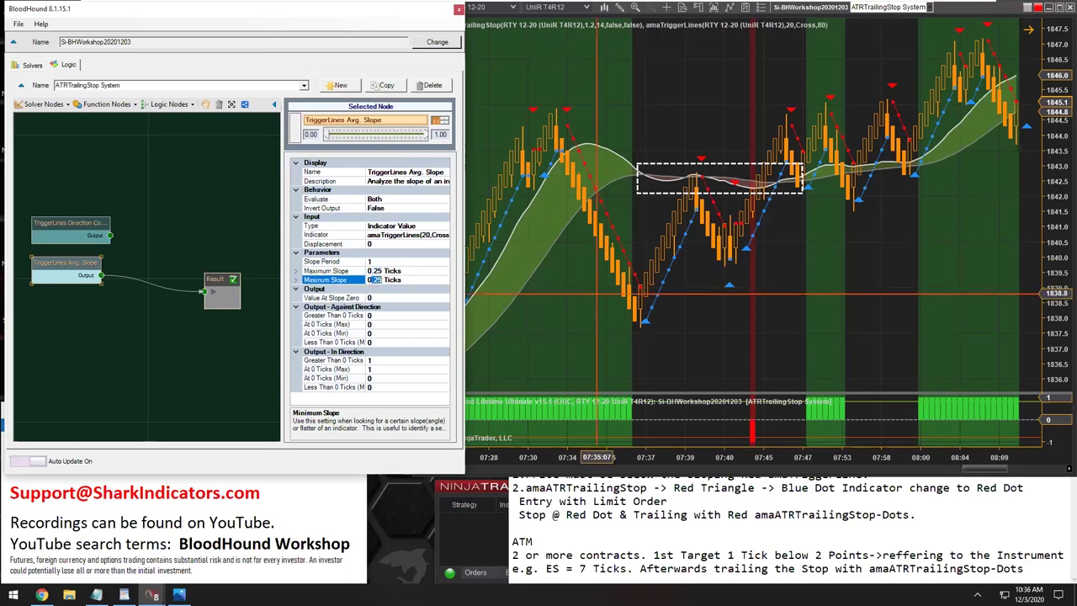
left_click(607, 252)
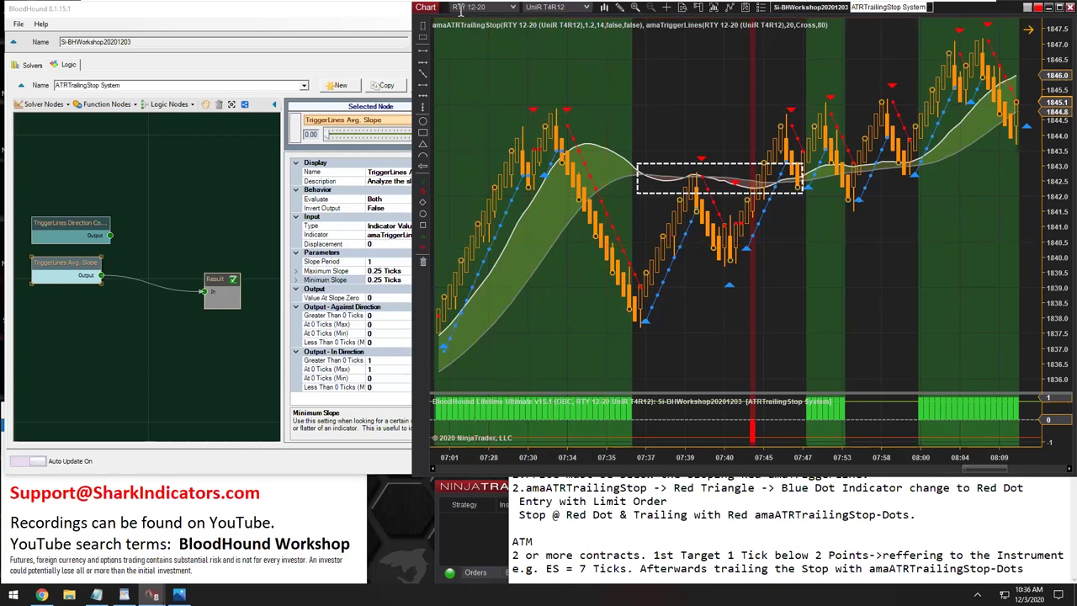
left_click(513, 7)
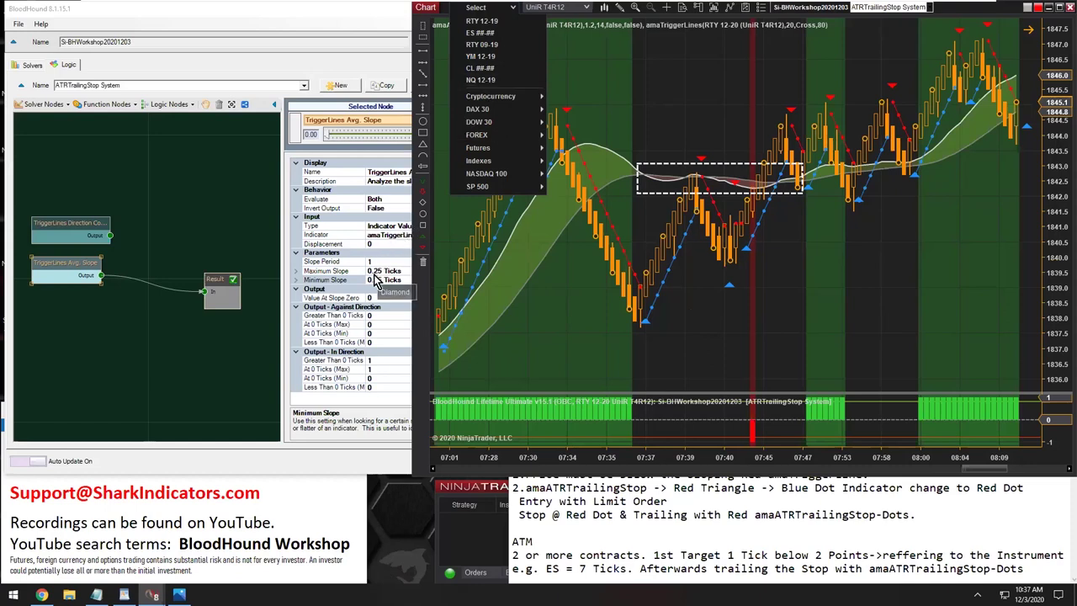
left_click(372, 277)
left_click(368, 272)
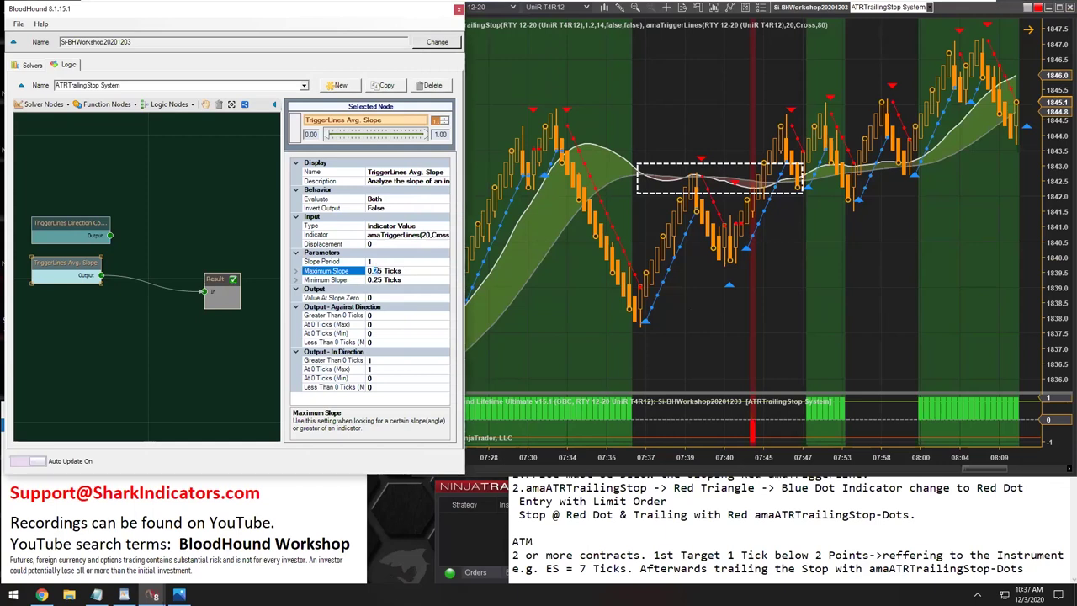
left_click(555, 85)
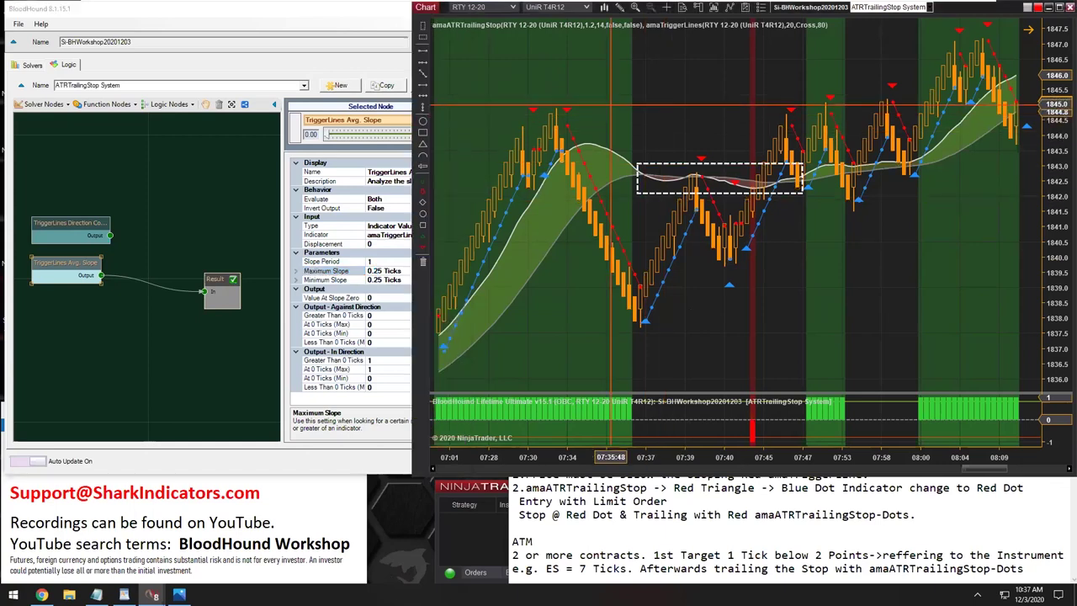
left_click(514, 8)
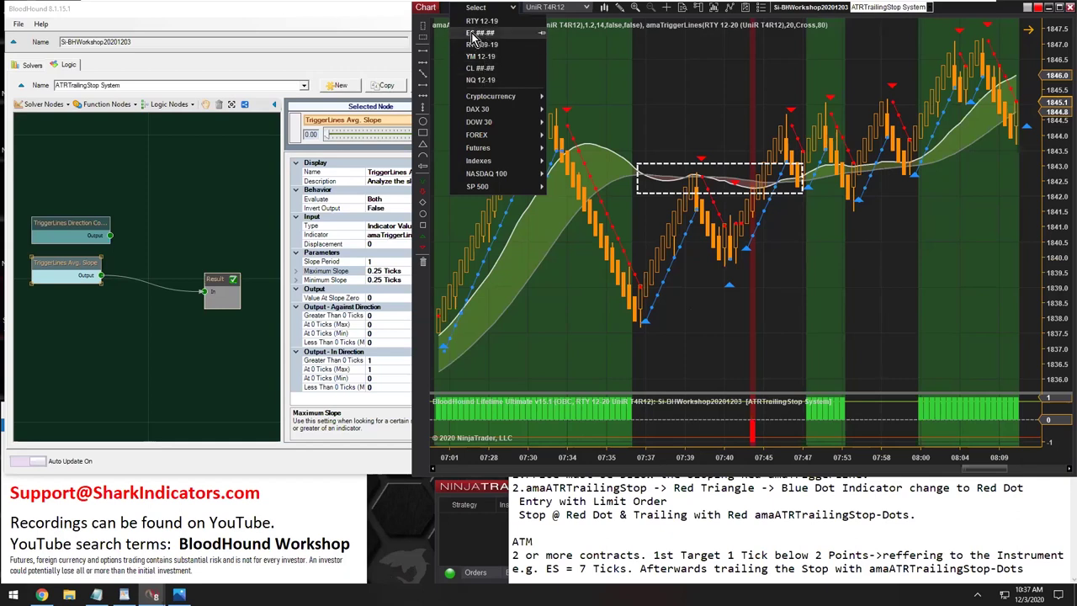
left_click(382, 278)
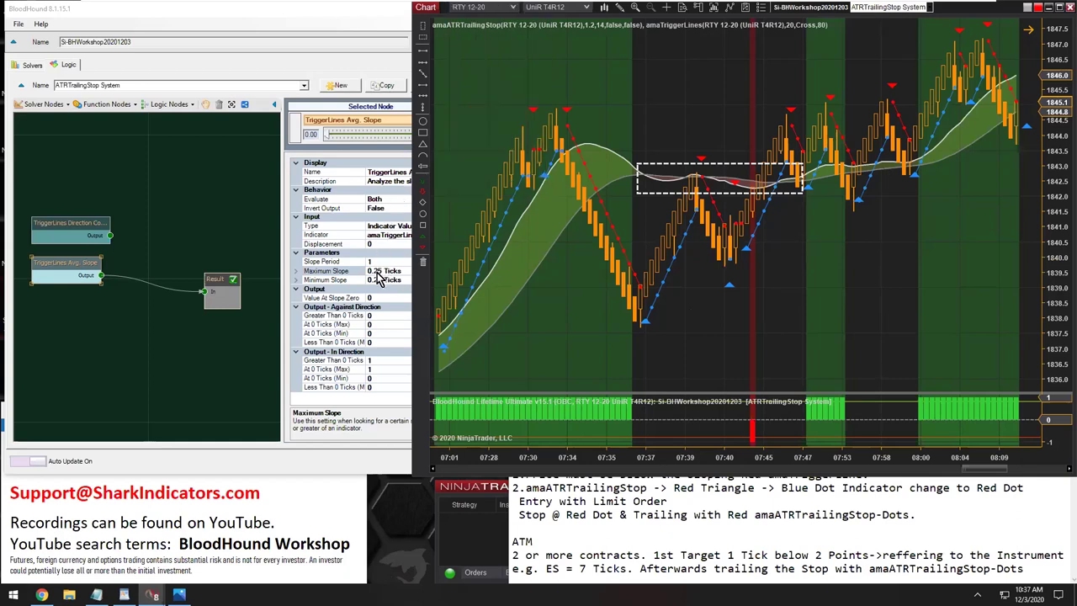
left_click(372, 279)
left_click(369, 271)
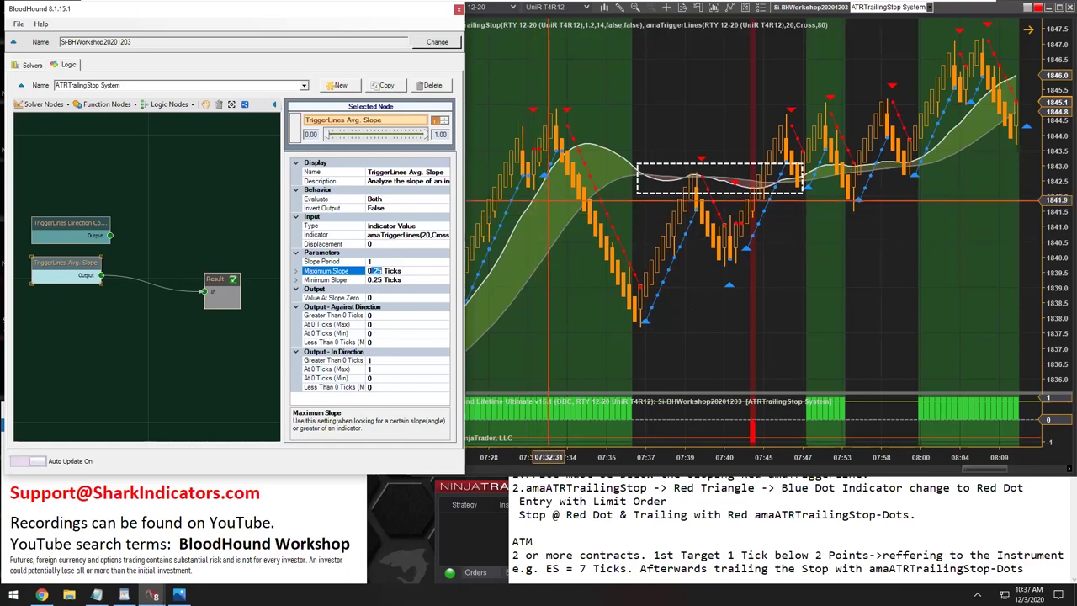
left_click(664, 122)
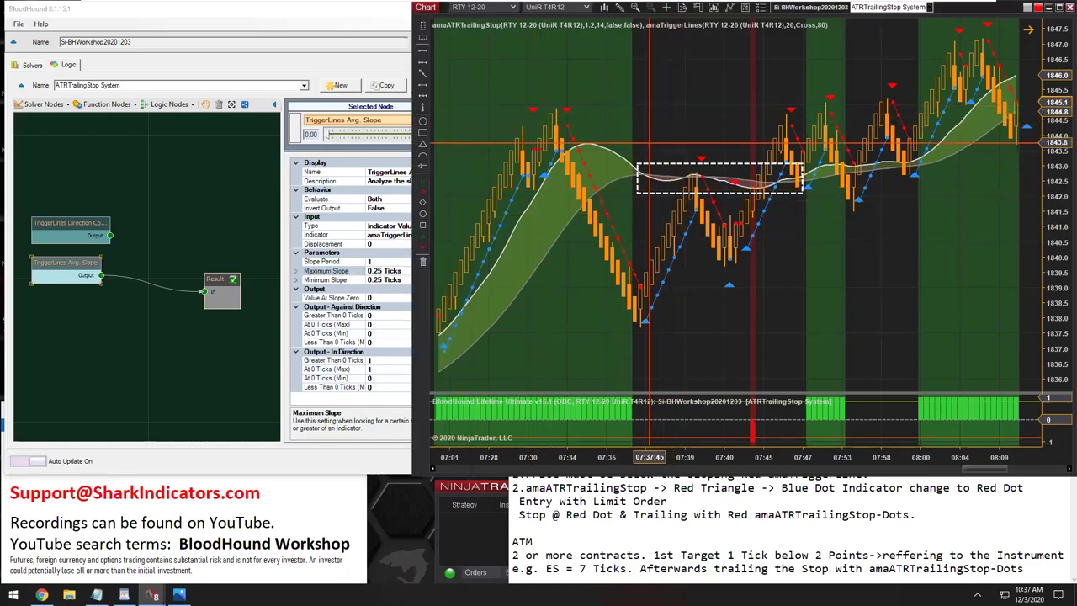
Step: Nudge the TriggerLines Avg. Slope node under the direction node, and review the long and short price rules in the Notepad rules file
left_click_drag(61, 264, 71, 261)
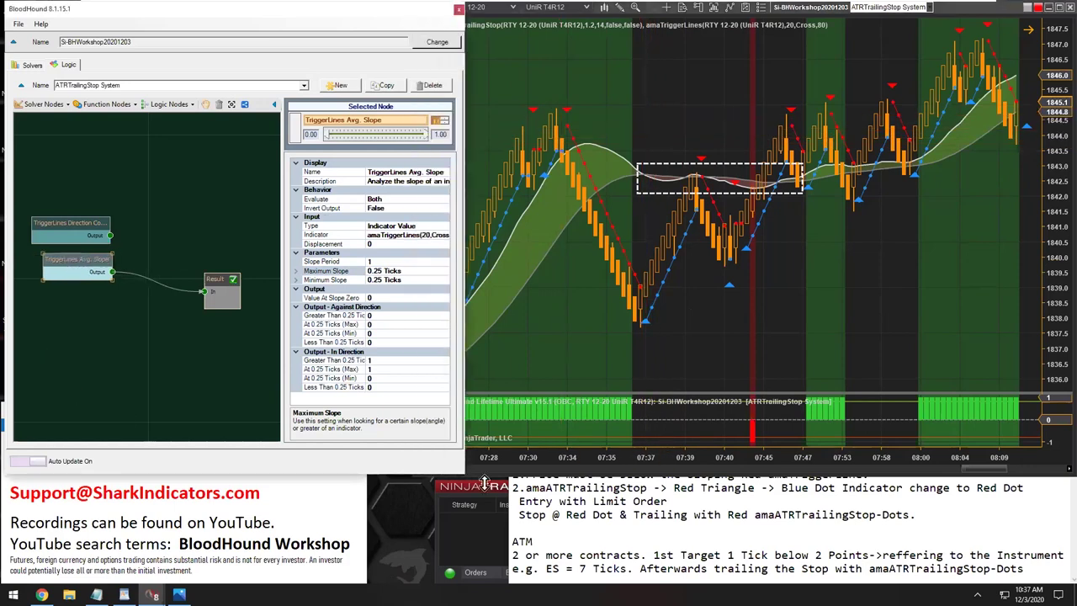
left_click(719, 514)
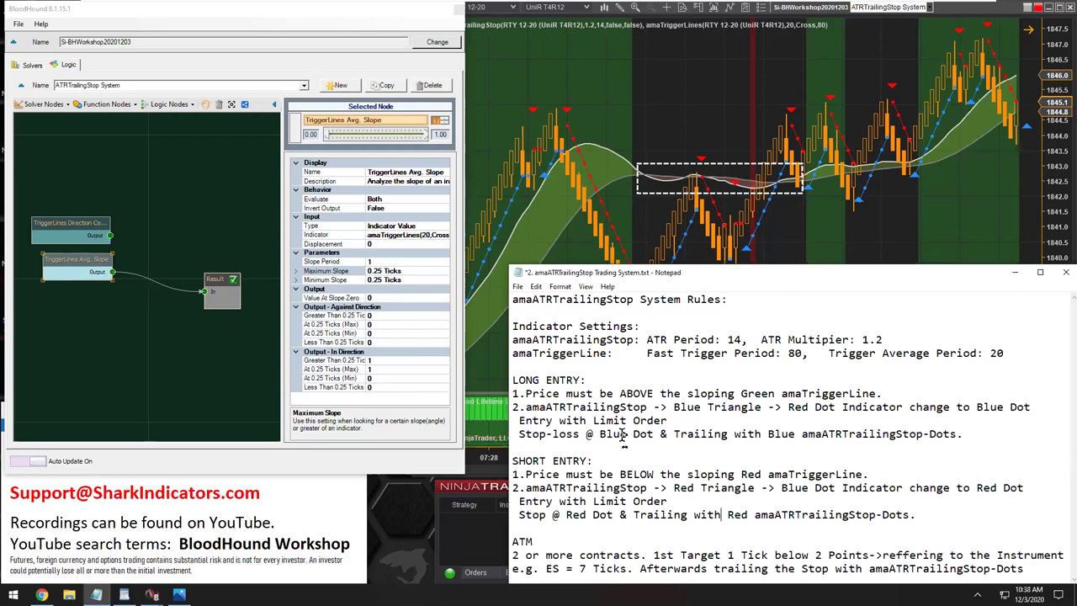
left_click_drag(573, 392, 654, 393)
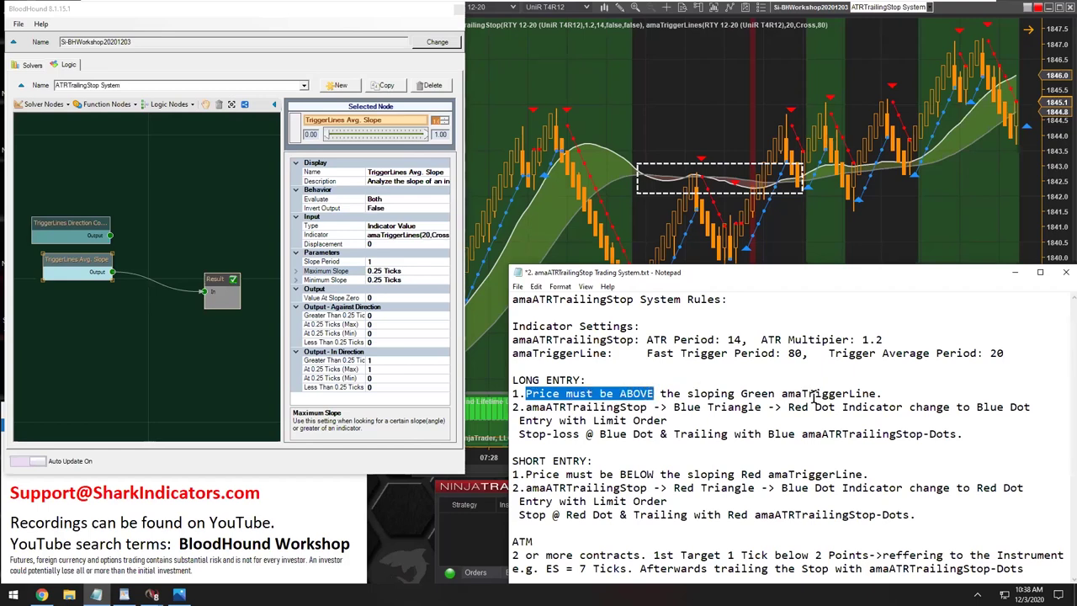
left_click_drag(809, 395, 862, 394)
left_click(525, 476)
left_click_drag(525, 476, 644, 468)
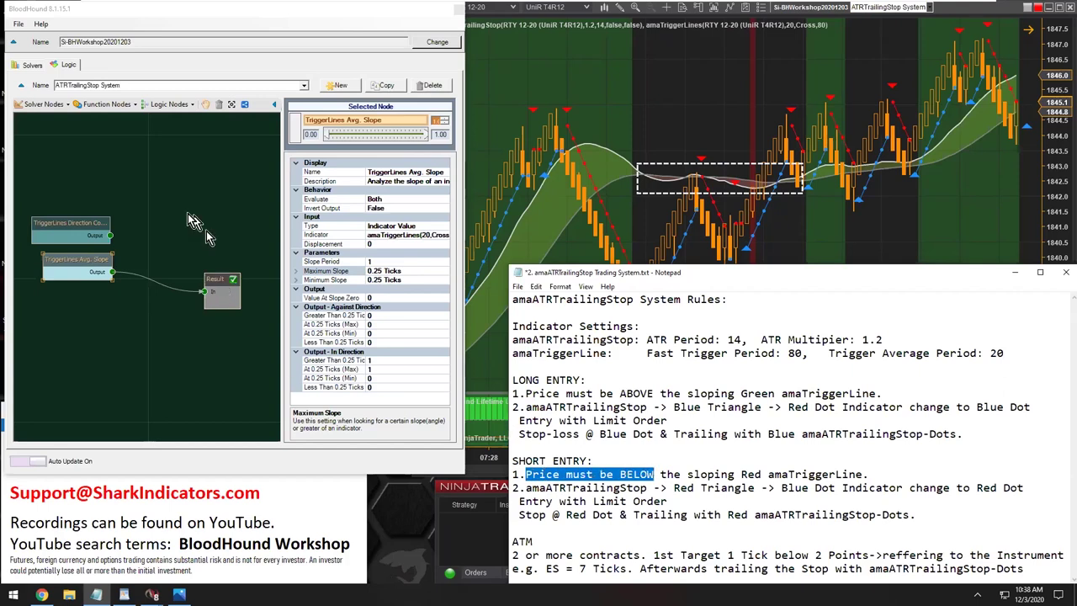
Step: Add an Indicator Comparison solver node named "Price / TriggerLines Comp" and place it below the TriggerLines Avg. Slope node
left_click(46, 106)
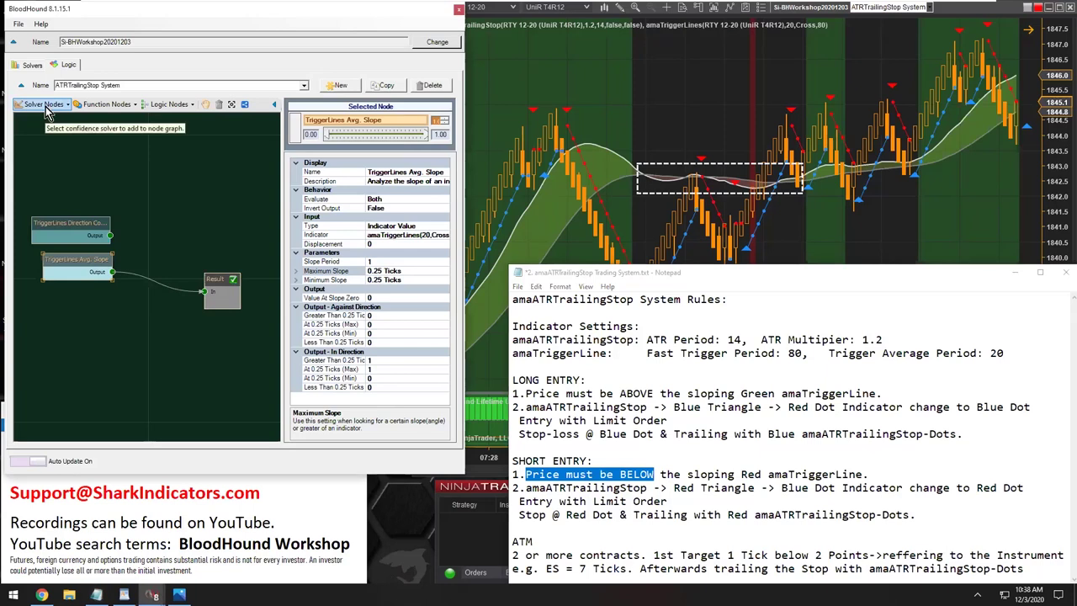
left_click(46, 108)
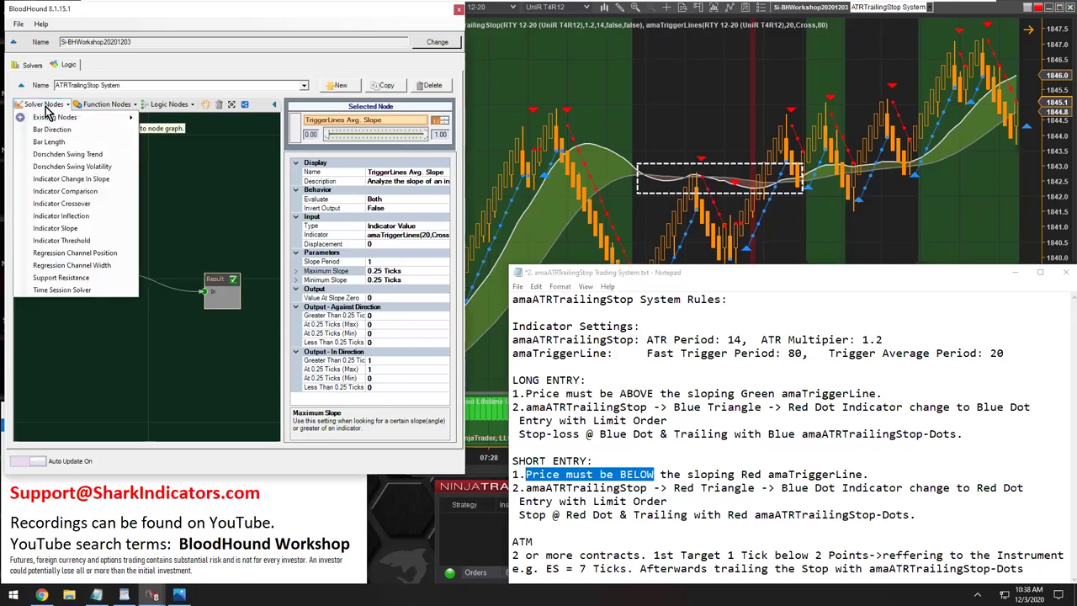
left_click(79, 194)
left_click_drag(165, 285, 69, 300)
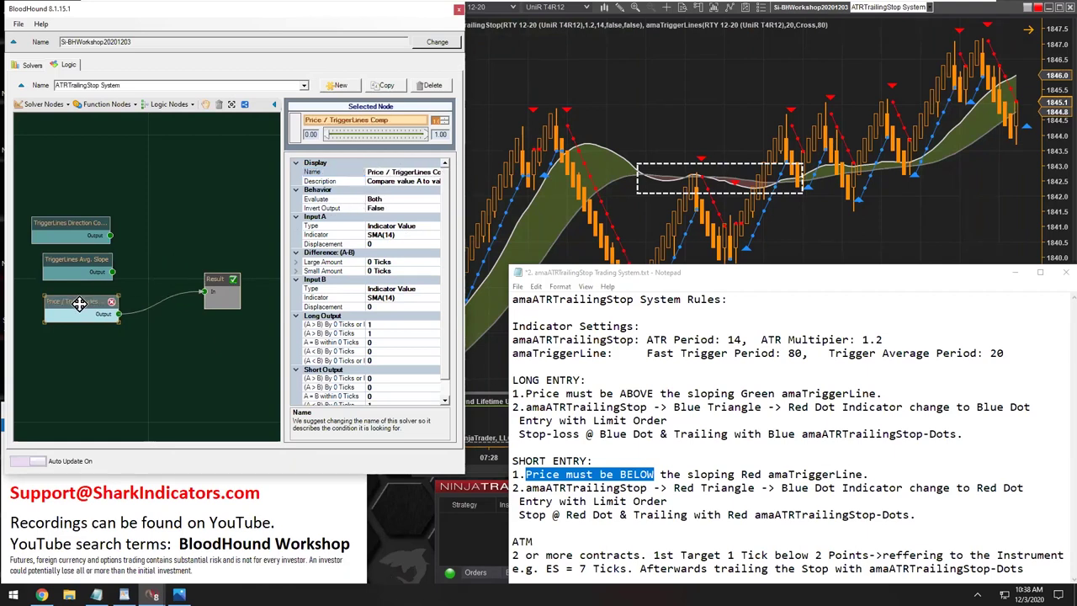
left_click_drag(79, 304, 75, 300)
Step: Set the Input A type of the Price / TriggerLines Comp node to Price
left_click(394, 226)
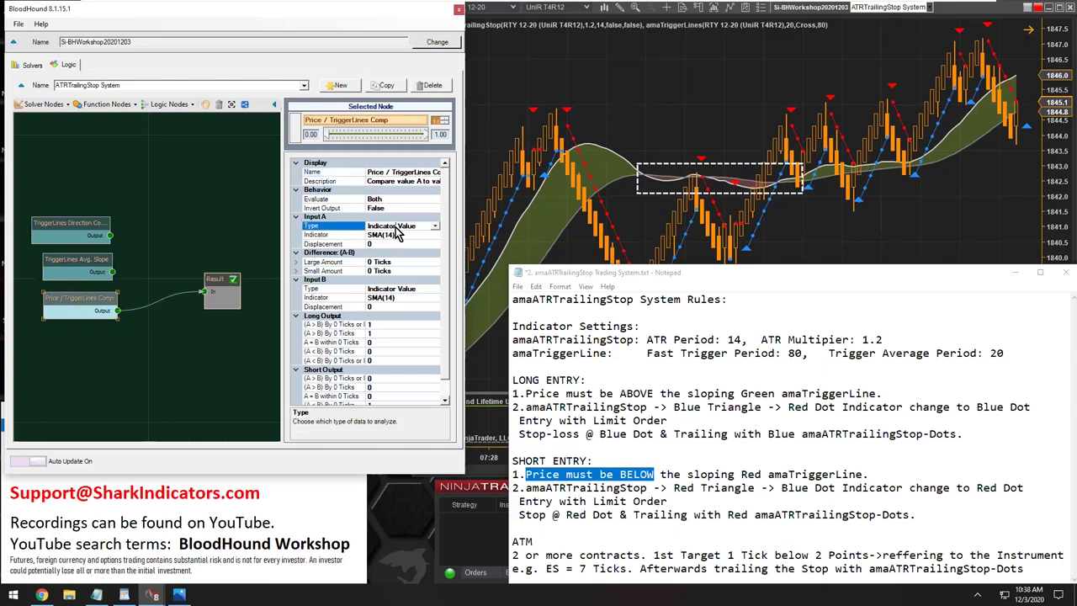
left_click(435, 227)
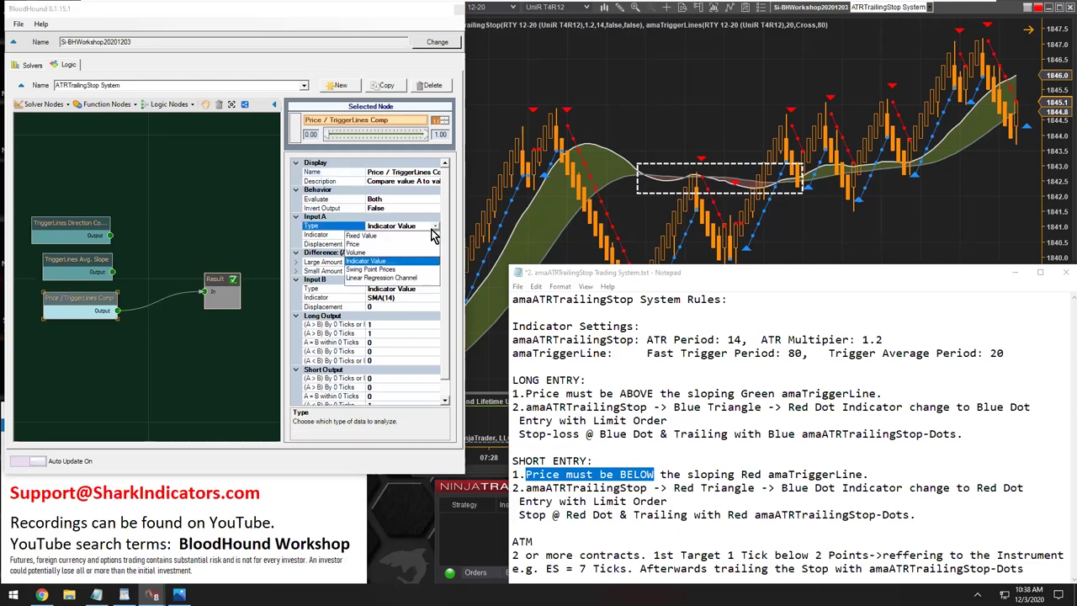
left_click(356, 244)
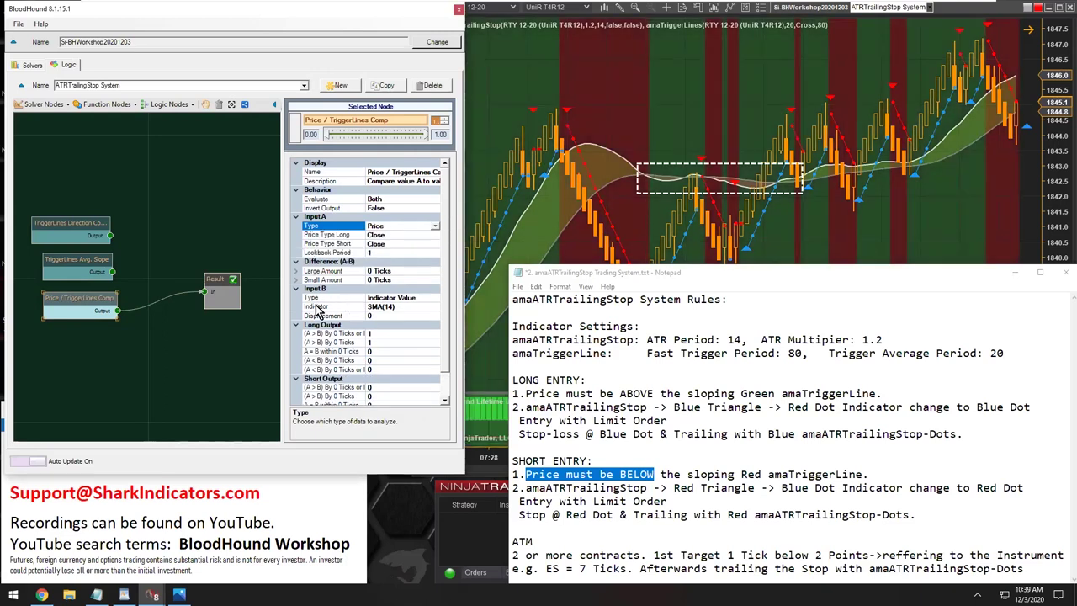
Step: Set the Input B indicator of the comparison node to amaTriggerLines, using its Trigger plot for both long and short
left_click(318, 307)
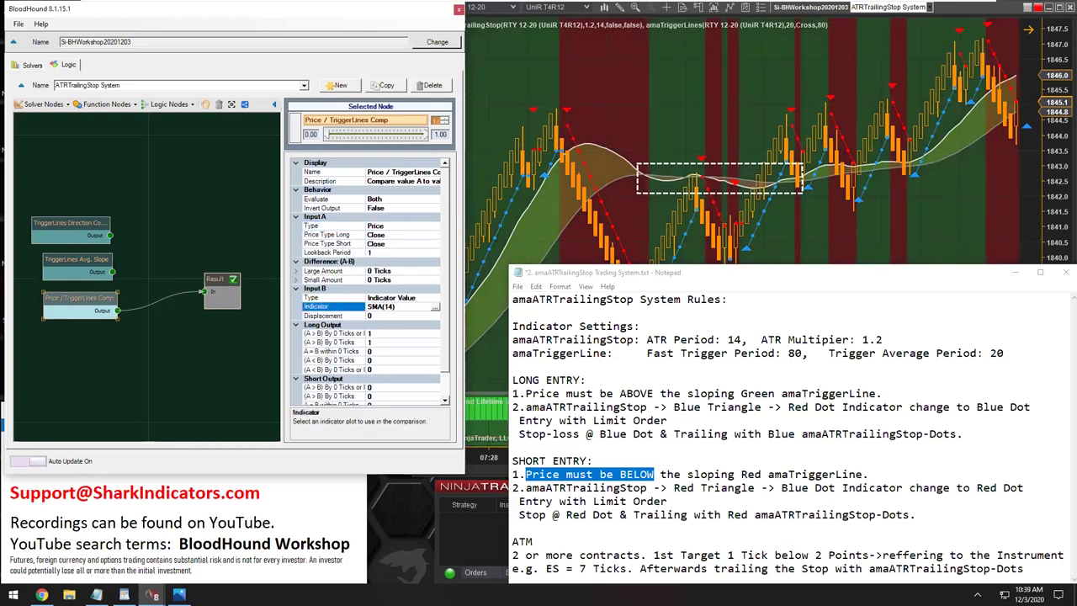
left_click(435, 307)
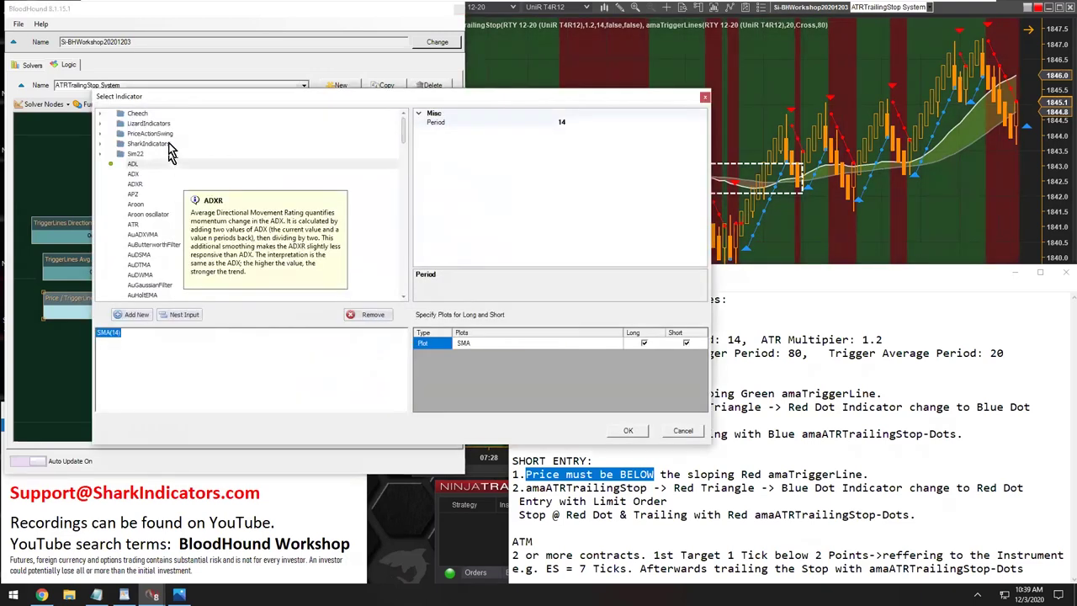
double_click(148, 125)
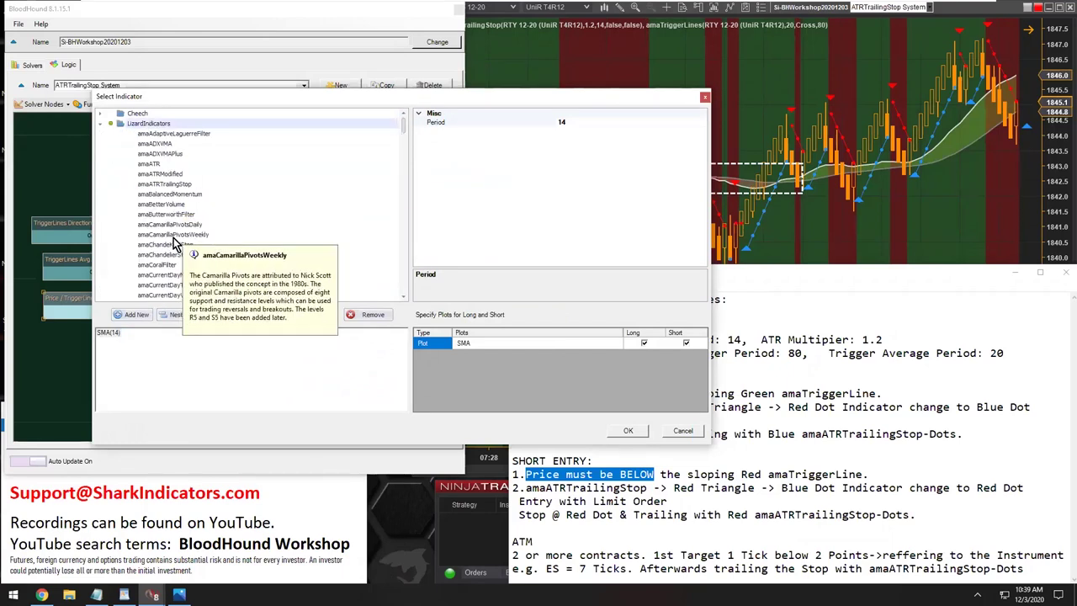
scroll(181, 267, "down", 15)
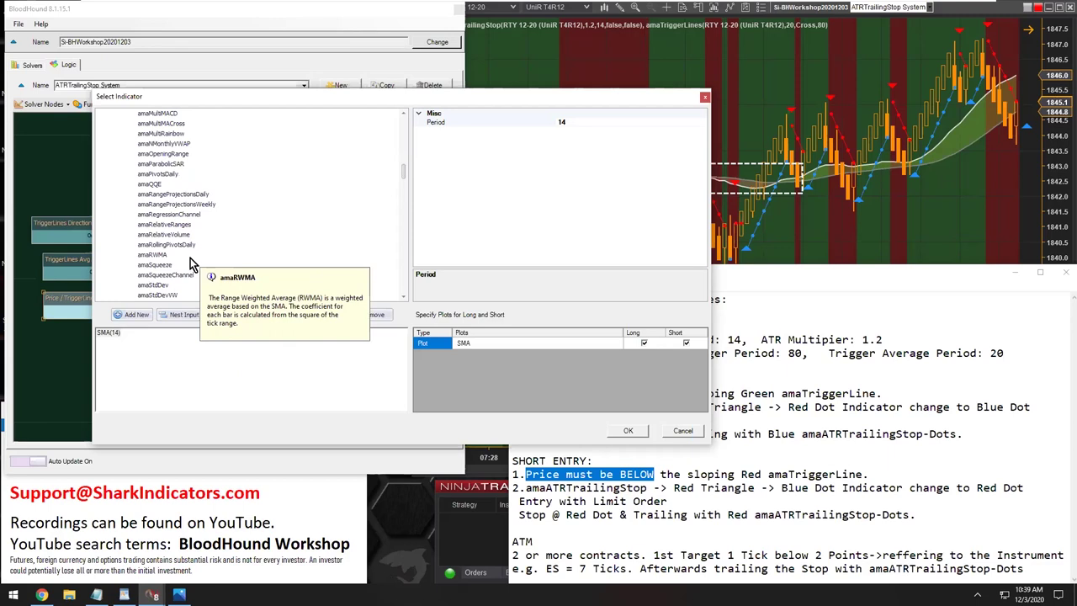
scroll(189, 263, "down", 4)
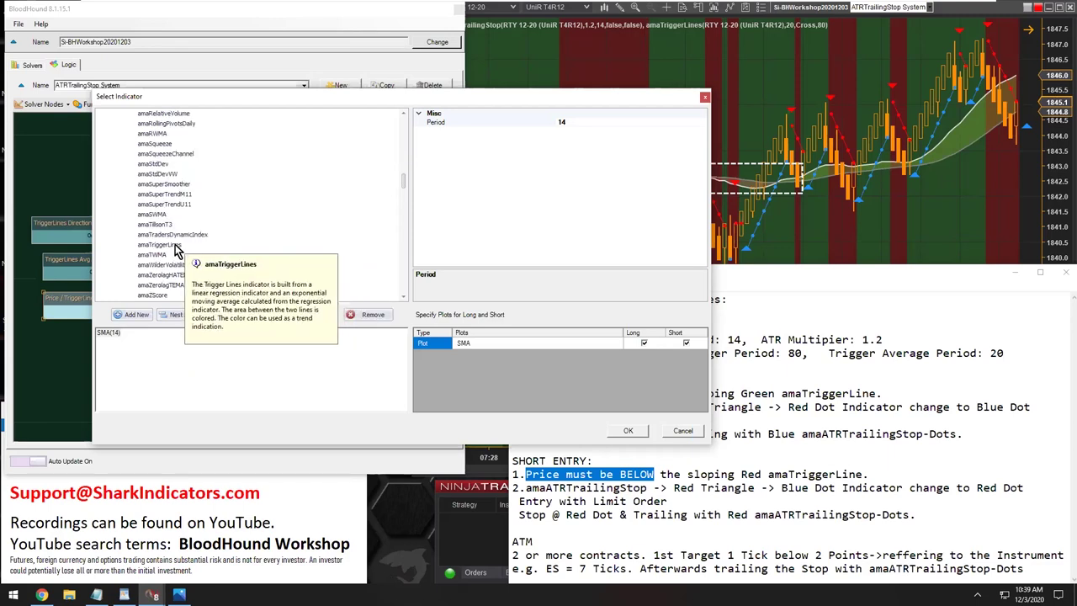
left_click(175, 245)
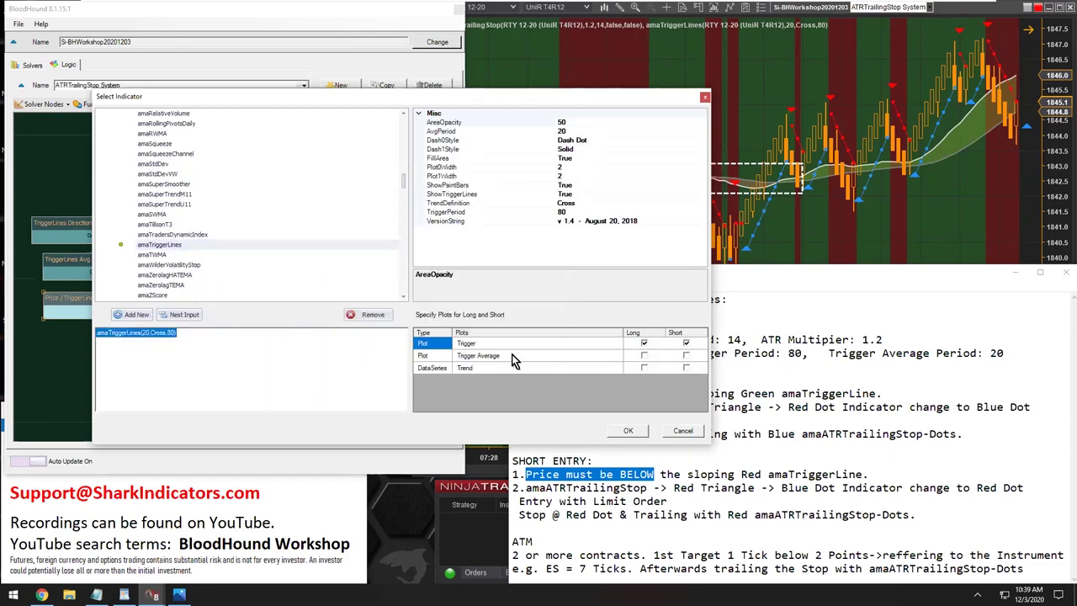
left_click(476, 348)
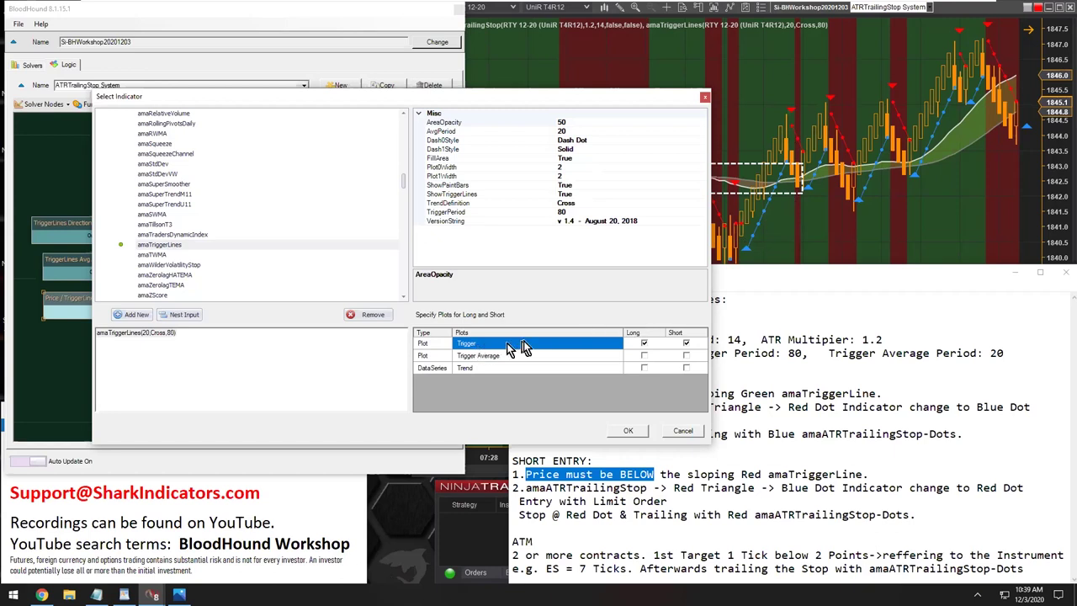
left_click(652, 344)
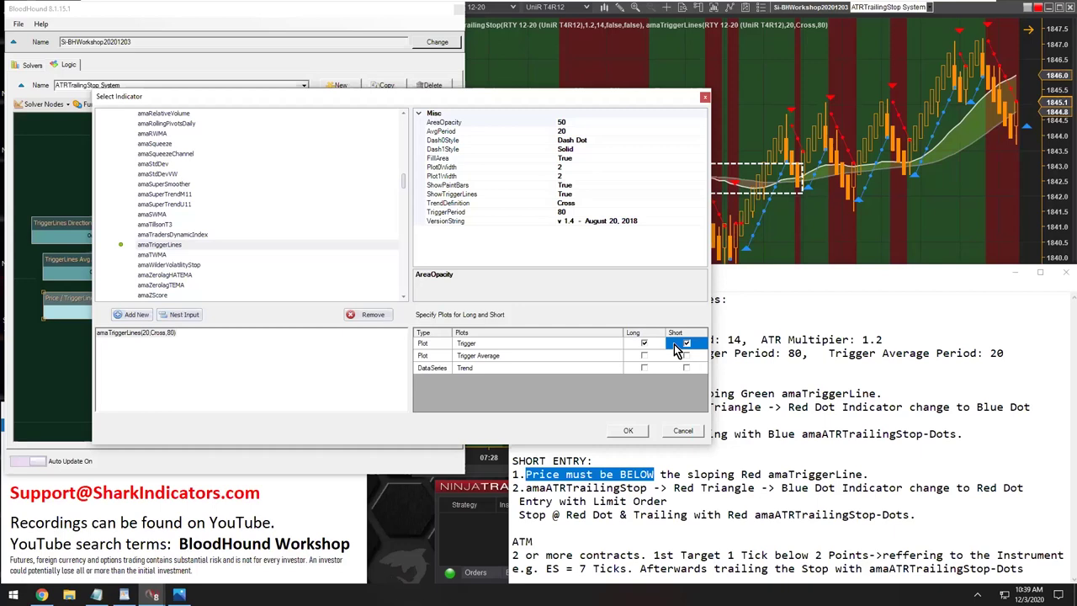
left_click(627, 432)
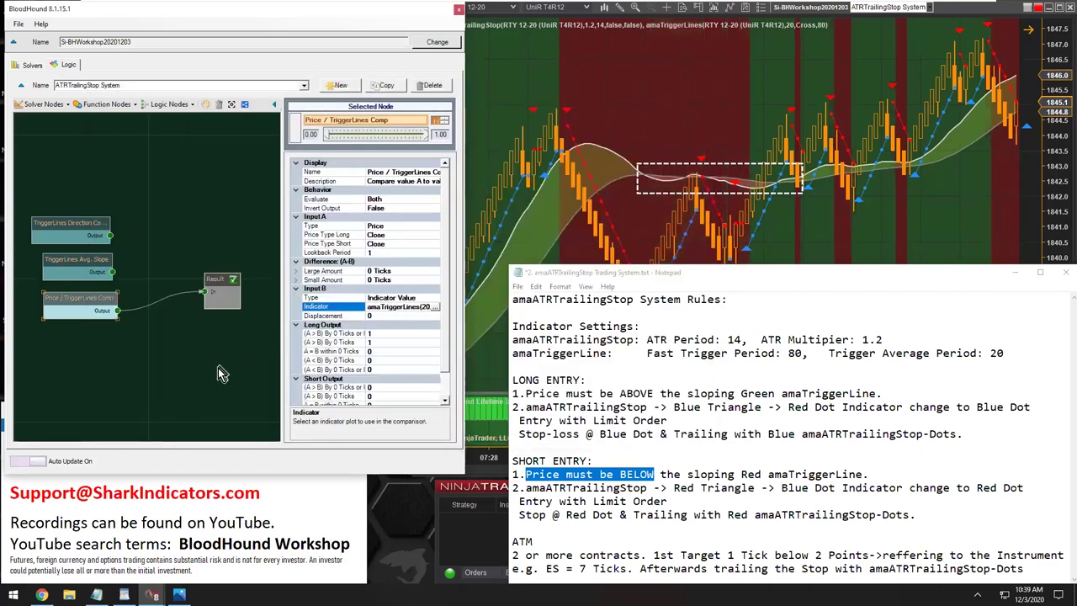
Step: Remove the dashed rectangle from the chart and circle the 07:34 bar where price drops below the trigger line
left_click(709, 208)
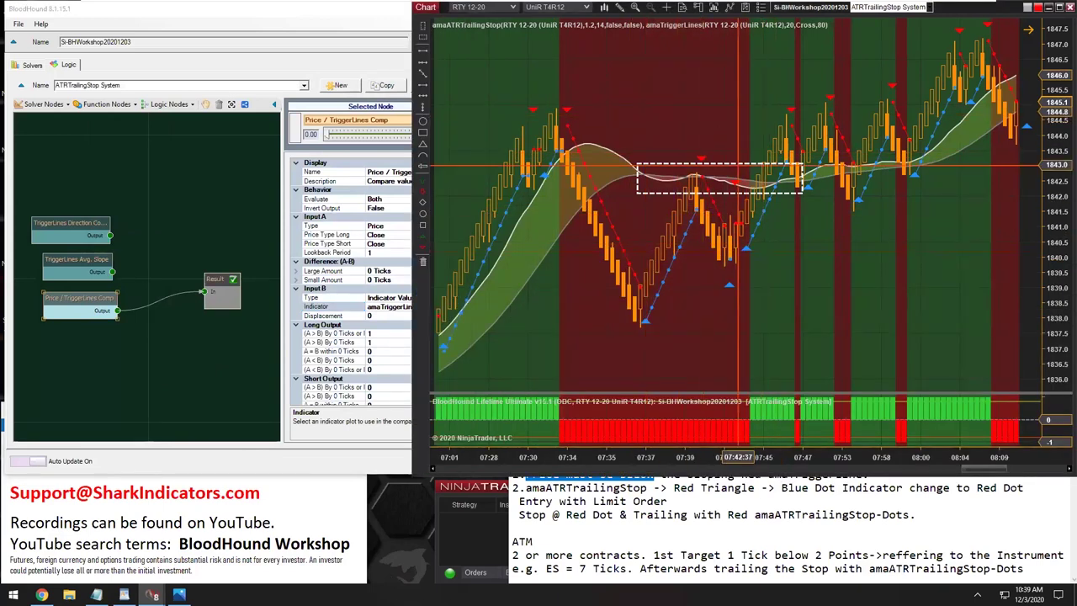
left_click(732, 166)
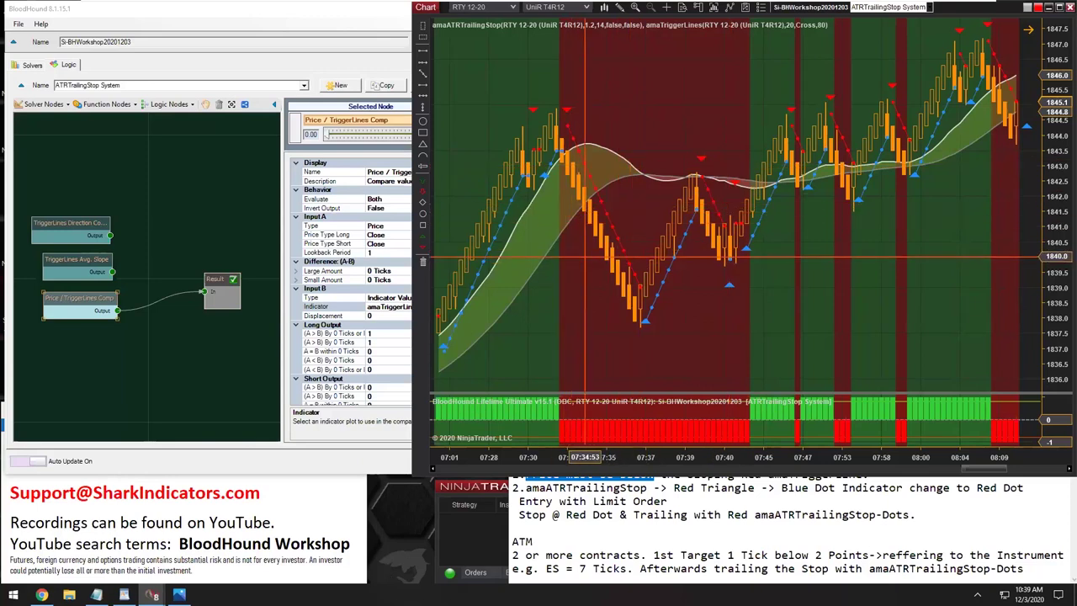
left_click_drag(633, 118, 923, 126)
left_click_drag(917, 457, 804, 456)
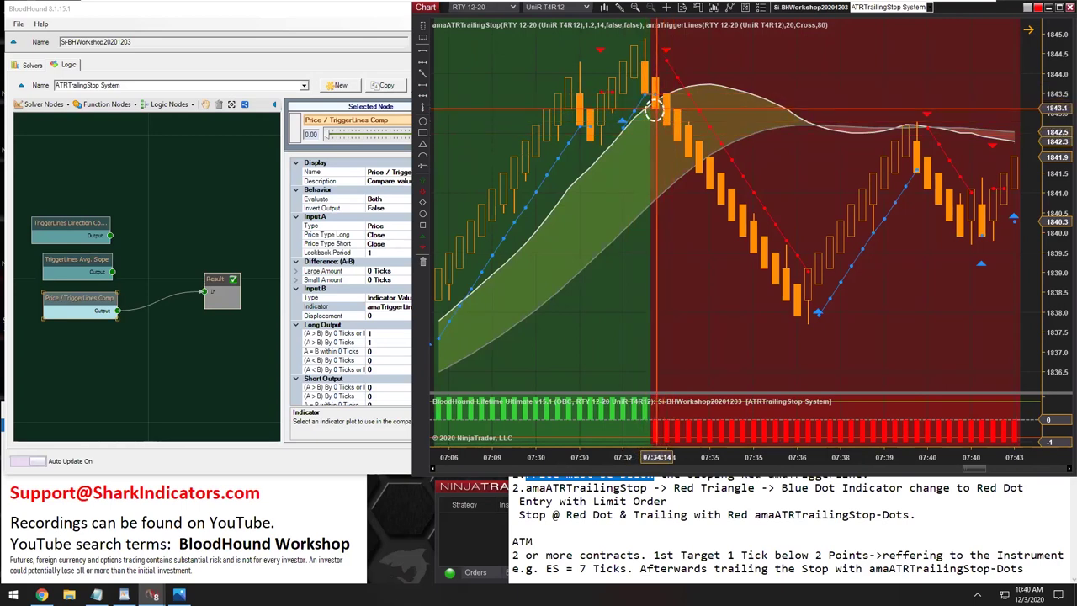
left_click(620, 143)
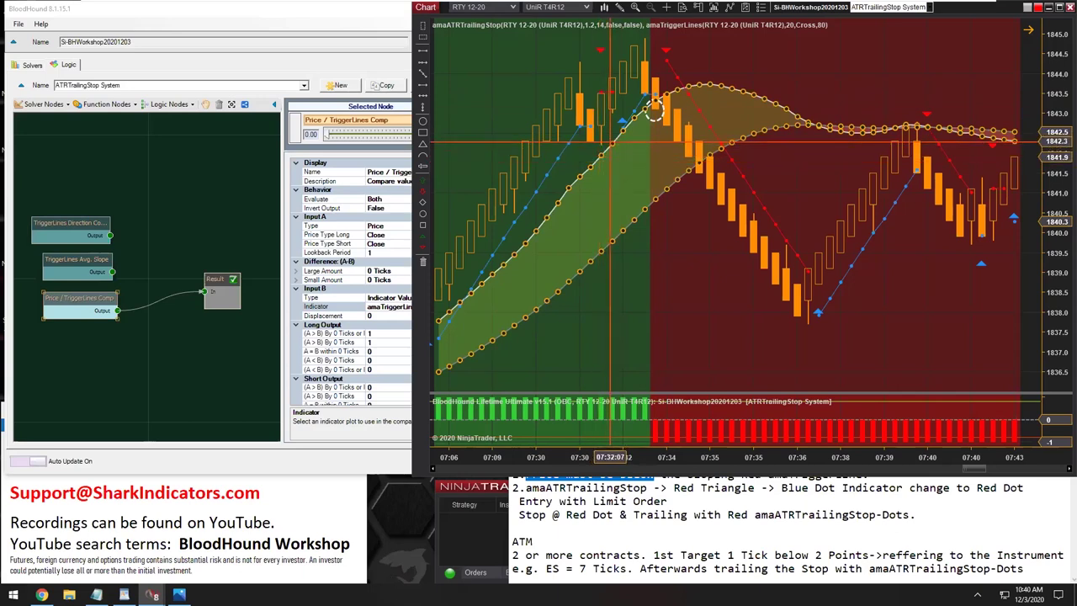
left_click(655, 112)
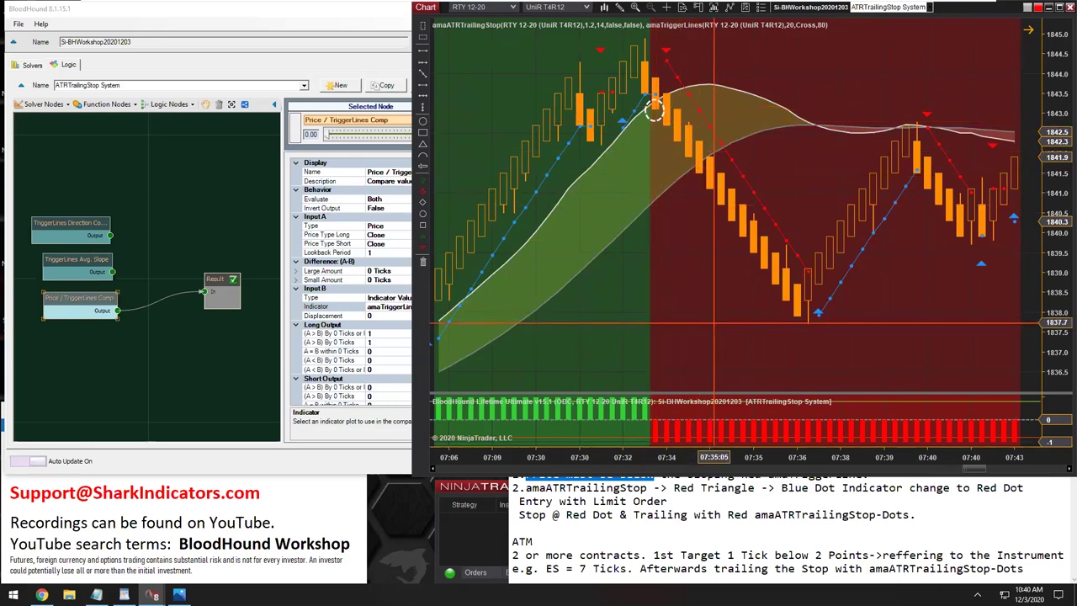
Step: Circle the point around 07:43 where price crosses back above the trigger line, and return to the 07:34 crossing
left_click_drag(713, 322, 444, 123)
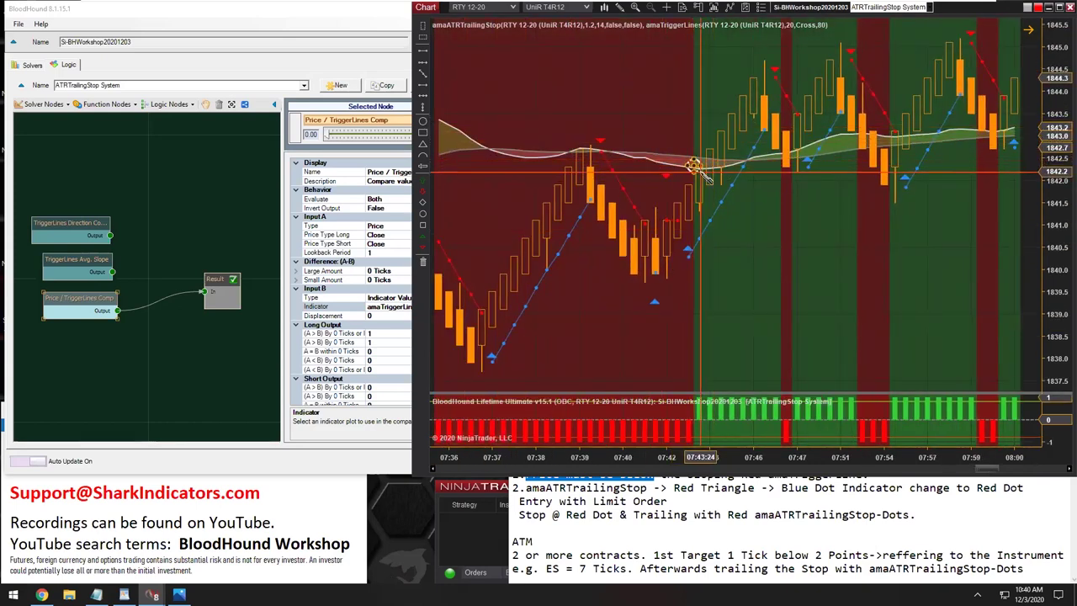
left_click(696, 166)
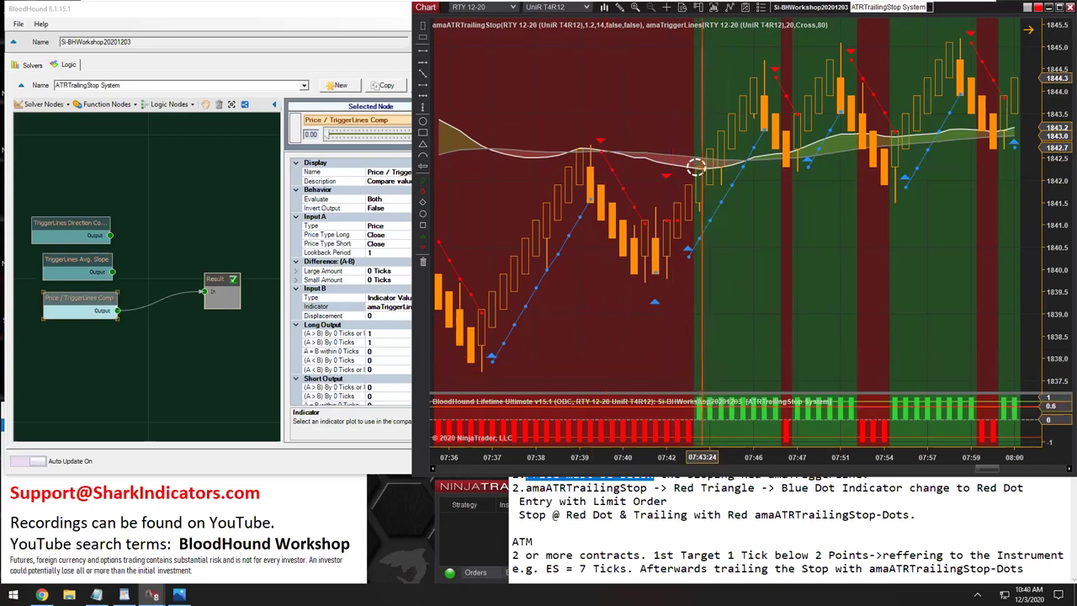
left_click_drag(572, 365, 744, 269)
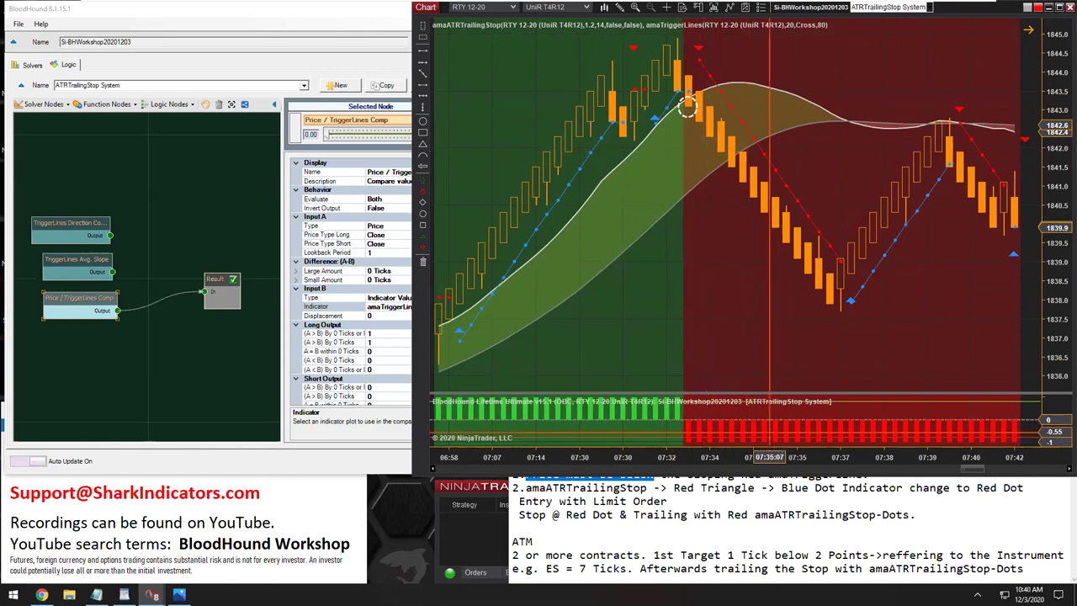
Step: Stack the Price / TriggerLines Comp node above the direction node and combine all three solvers through an And node into Result
left_click_drag(84, 301, 78, 188)
left_click(75, 222)
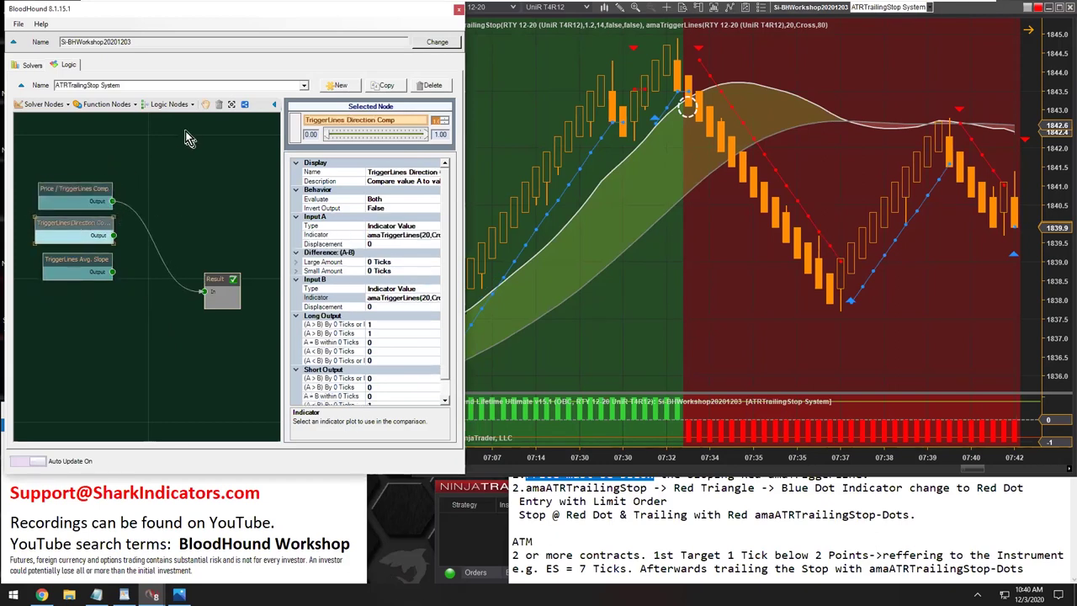
left_click(171, 106)
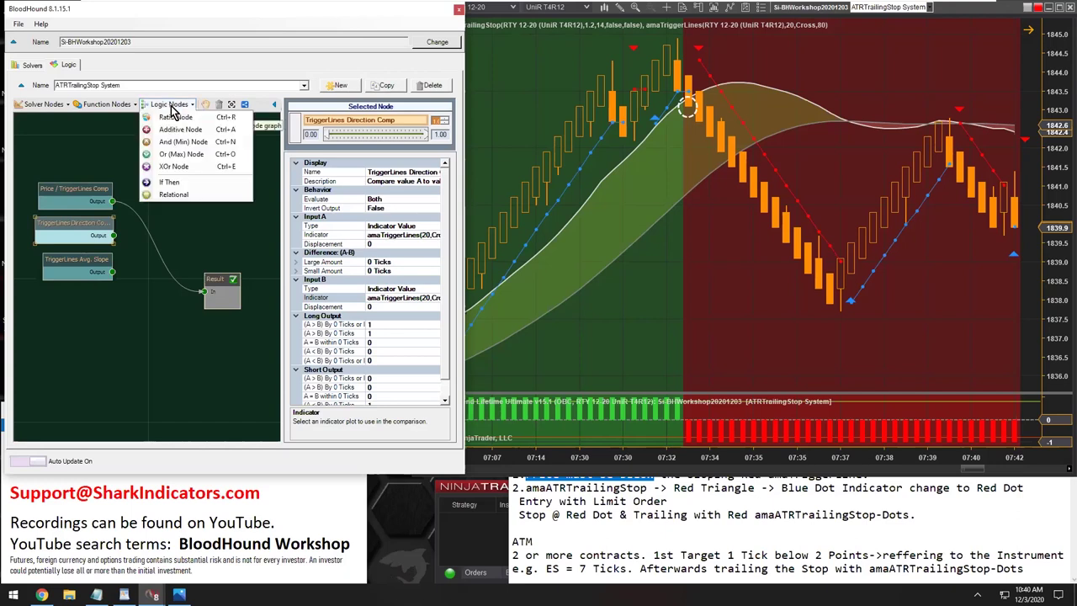
left_click(181, 141)
left_click_drag(219, 278, 242, 285)
left_click_drag(151, 284, 149, 253)
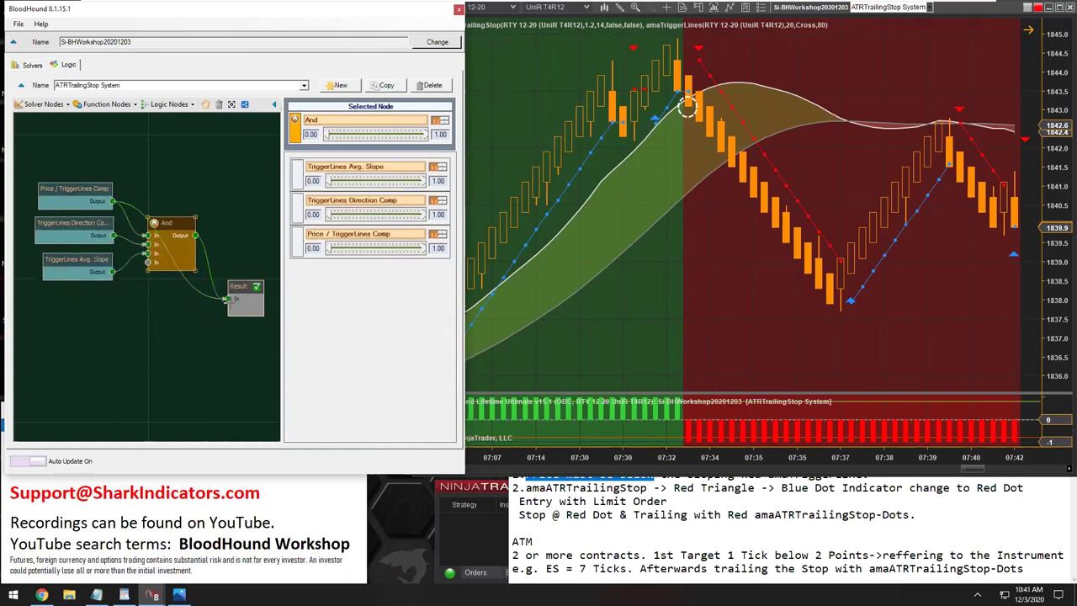
left_click_drag(165, 227, 158, 232)
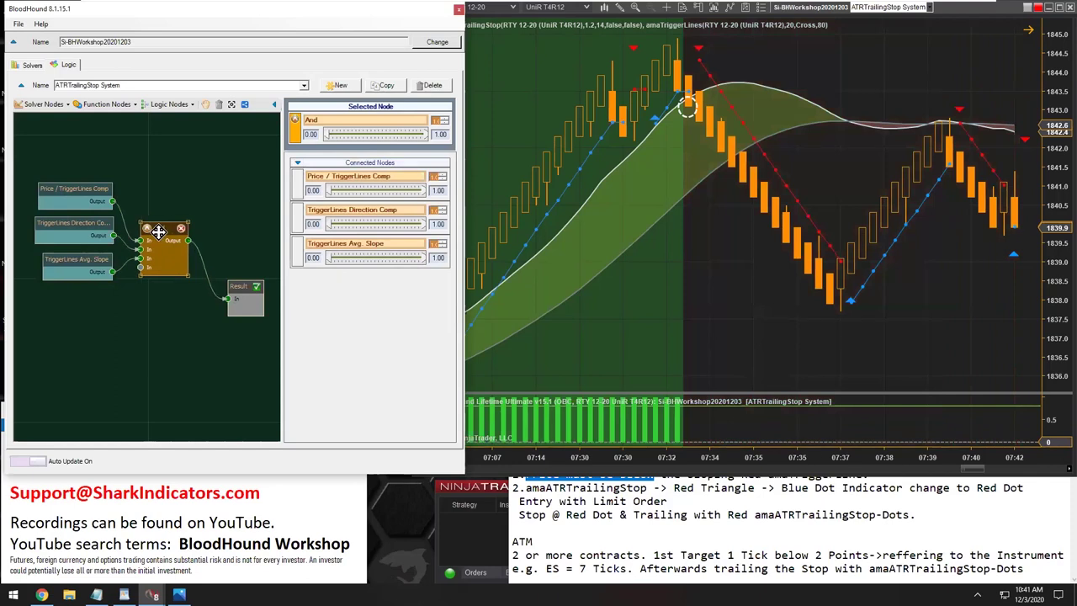
Step: Close the BloodHound window, bring the chart to its most recent bars and maximize it to review the combined signals
left_click(505, 456)
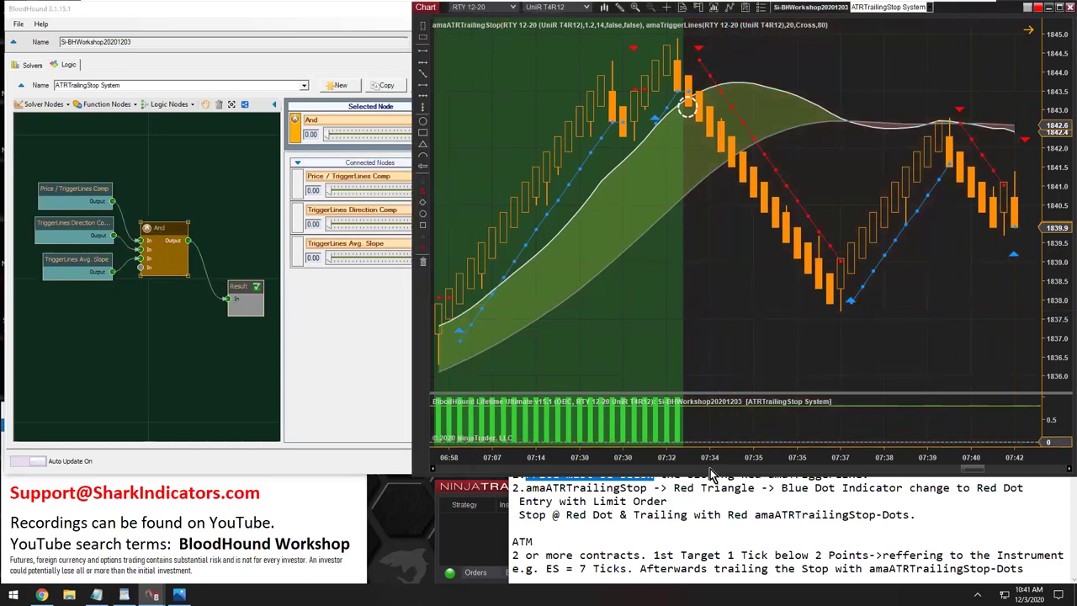
left_click_drag(705, 460, 589, 460)
left_click(233, 188)
left_click(446, 10)
left_click_drag(1006, 457, 762, 458)
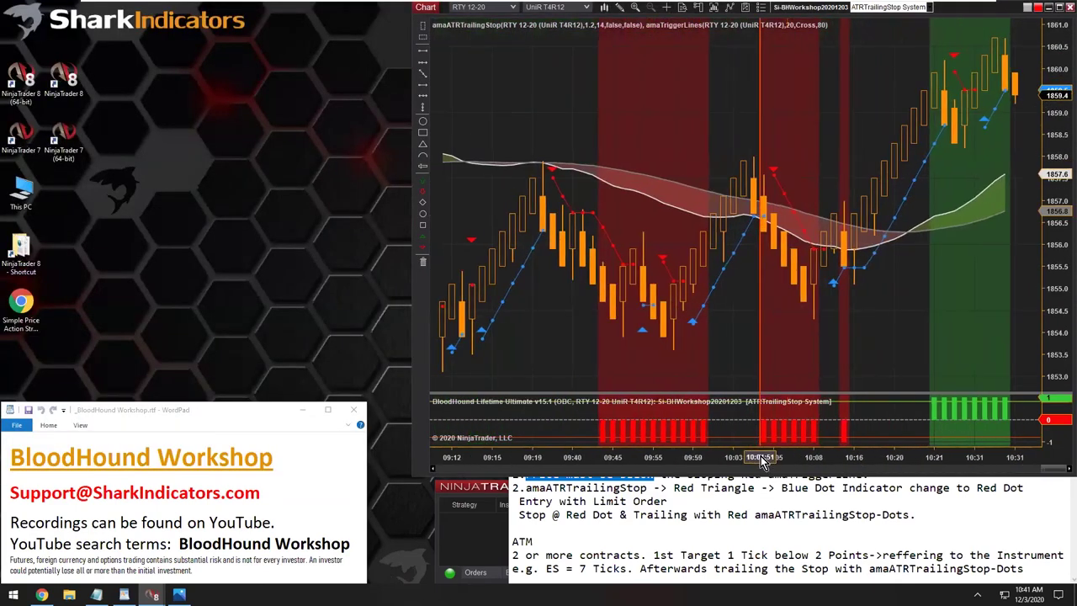
left_click(1059, 7)
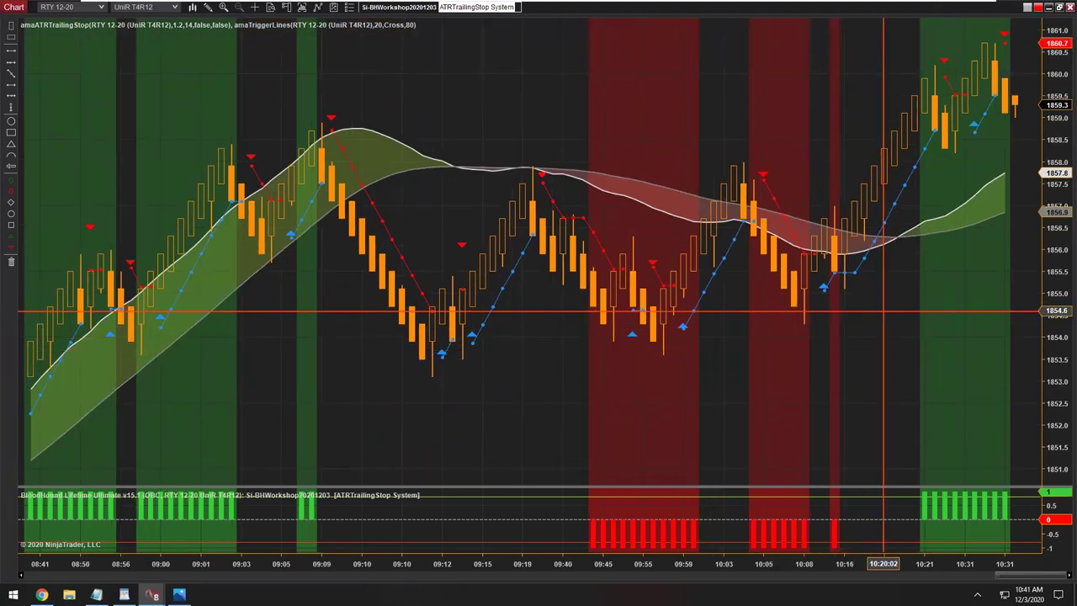
Step: Draw an arrow on the chart pointing up at the crossing of the two trigger lines near 10:20
left_click(11, 73)
left_click_drag(863, 317, 892, 244)
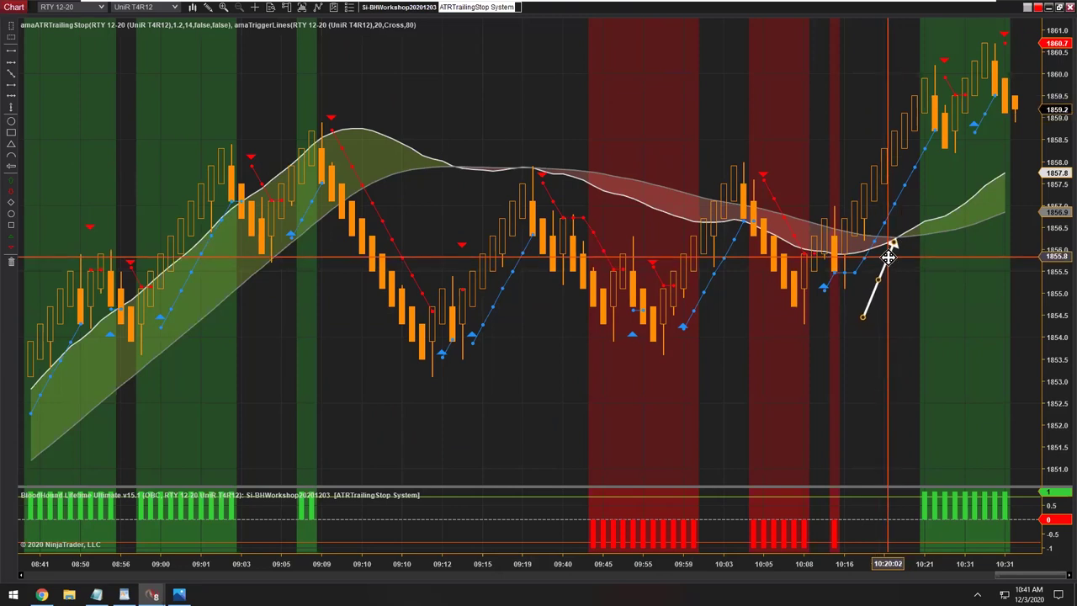
mouse_move(888, 256)
left_mouse_down()
mouse_move(899, 243)
mouse_move(949, 241)
mouse_move(921, 236)
mouse_move(954, 234)
mouse_move(894, 247)
mouse_move(883, 164)
mouse_move(900, 238)
mouse_move(956, 225)
mouse_move(890, 259)
left_mouse_up()
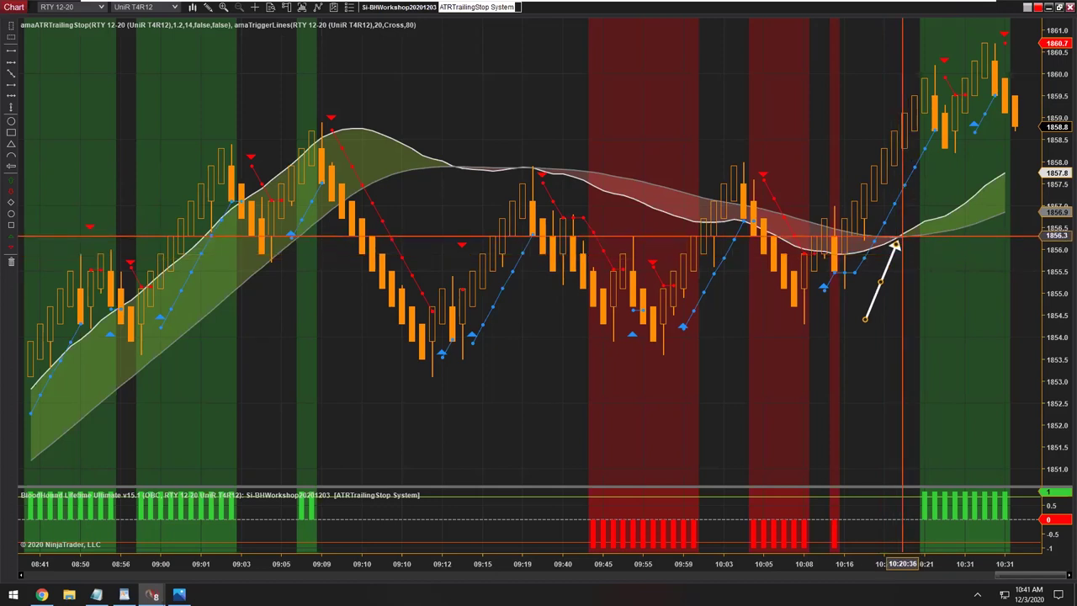
Step: Frame the trigger lines just after their crossing with a small dashed rectangle ending before the last long signal zone
left_click(914, 243)
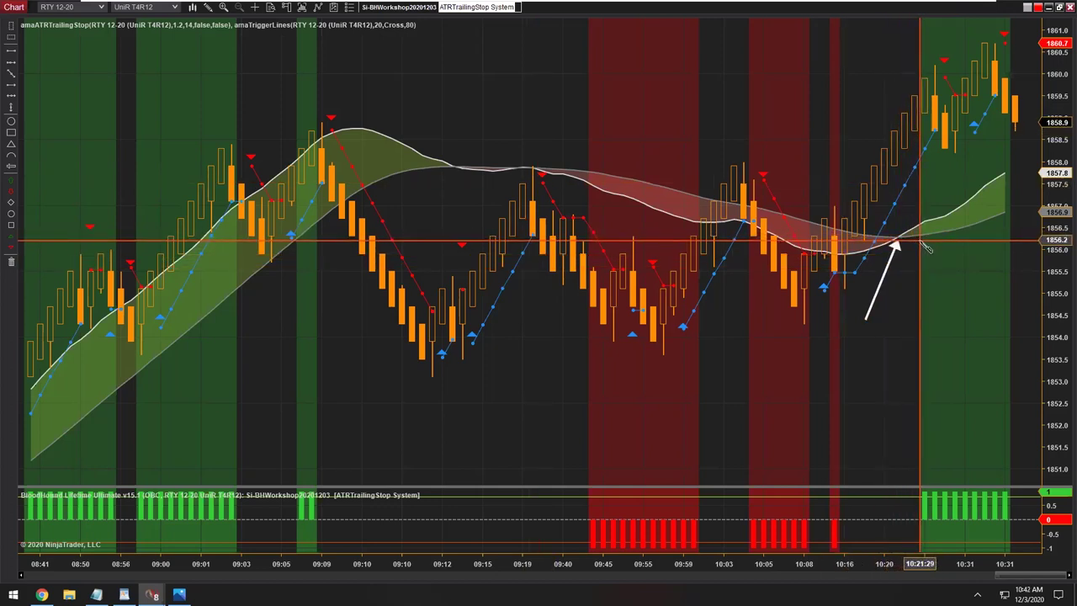
left_click(921, 242)
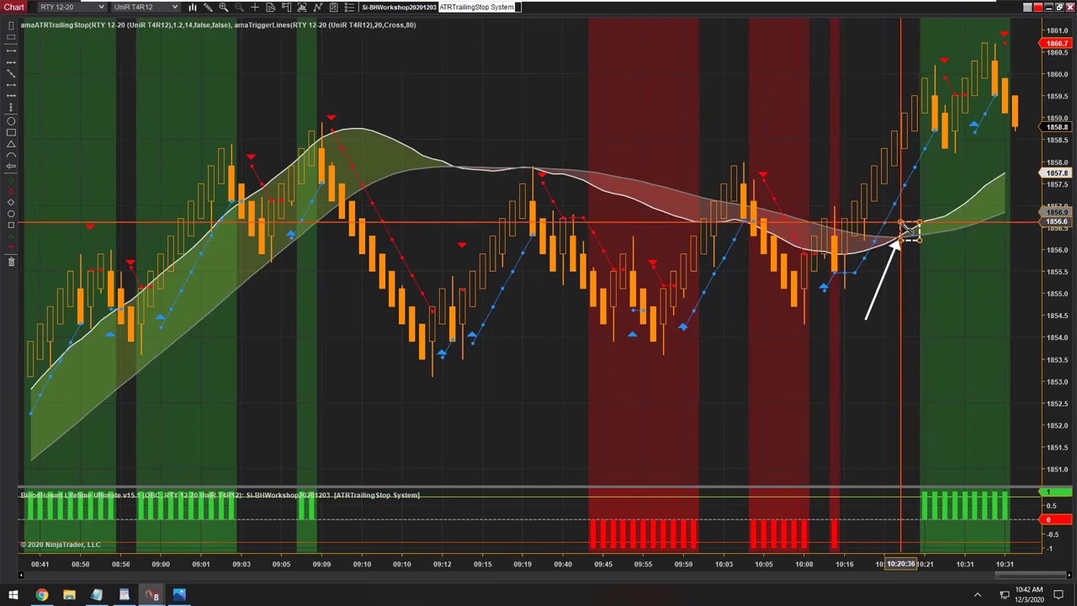
left_click(901, 224)
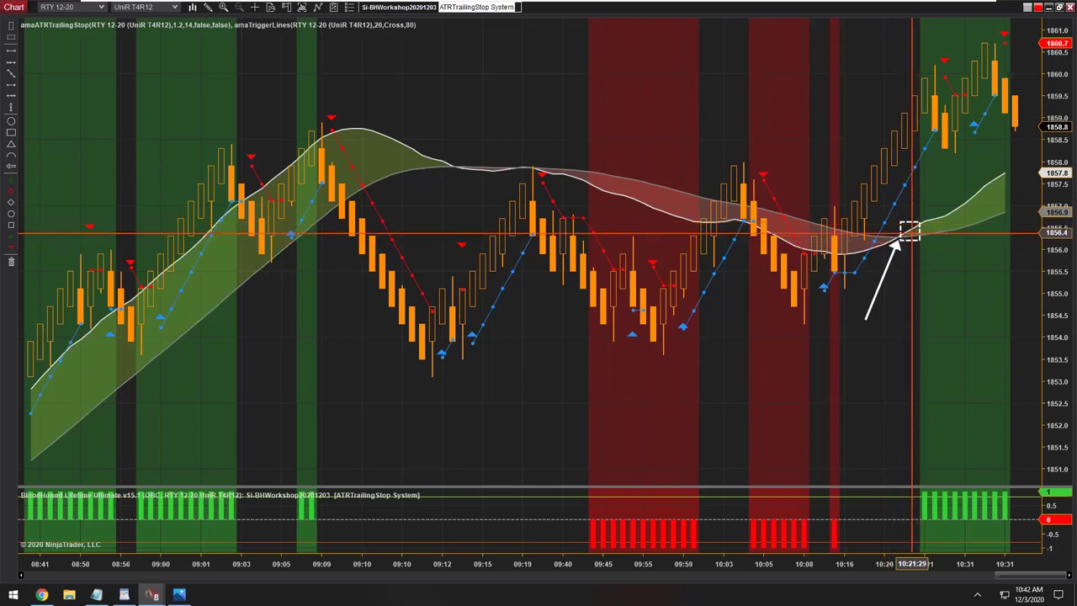
Step: Reposition the arrow so that its tip points at the small dashed rectangle around the trigger lines
left_click(900, 256)
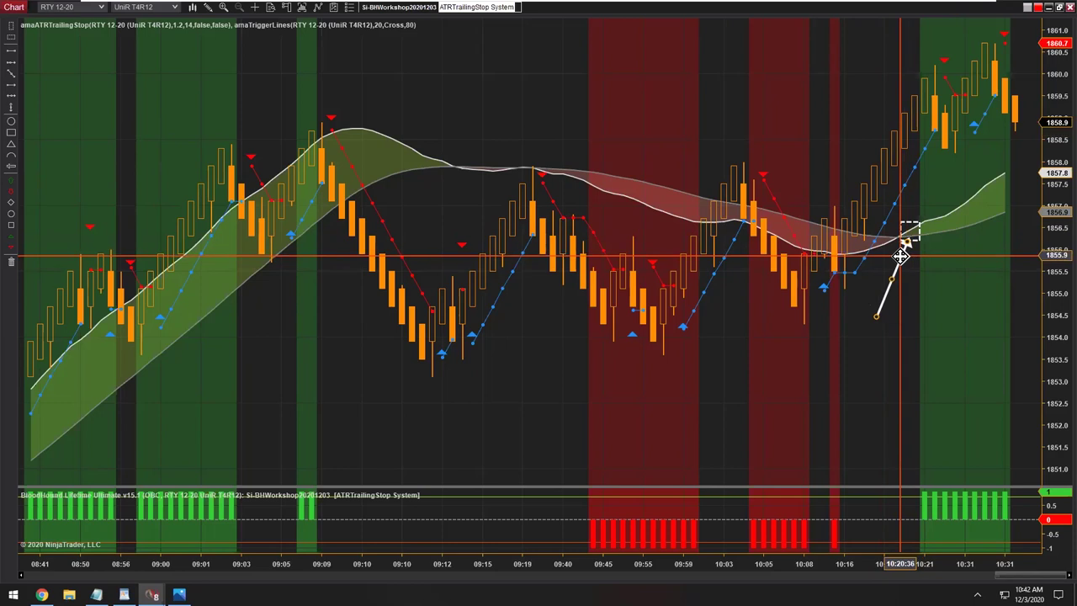
left_click_drag(898, 256, 900, 258)
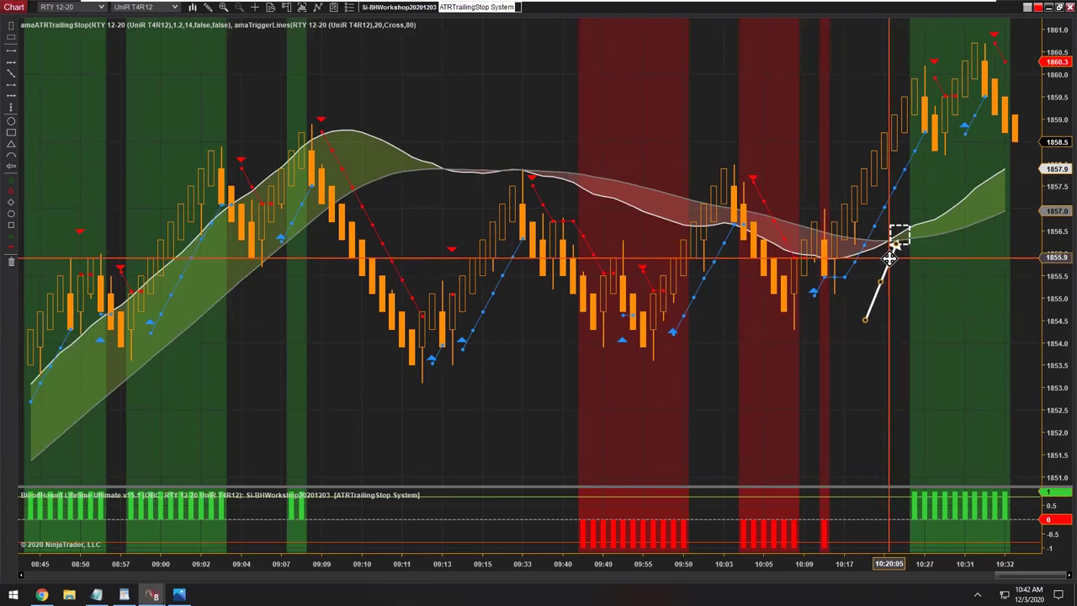
mouse_move(889, 258)
left_mouse_down()
mouse_move(925, 252)
mouse_move(895, 255)
left_mouse_up()
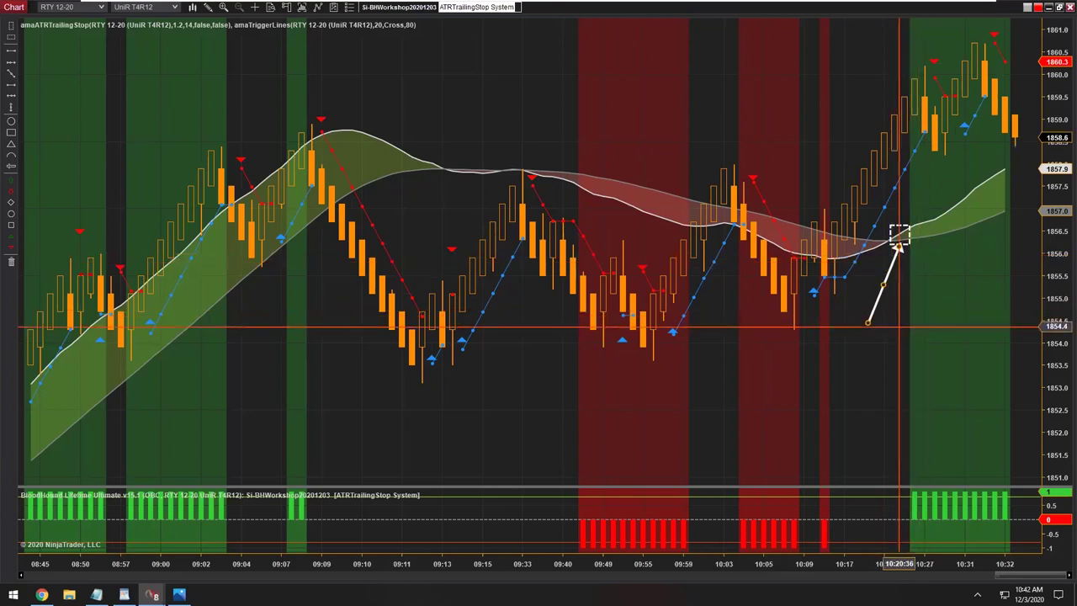
Step: Reposition the arrow so that its tip points at the trigger lines just inside the start of the last long signal zone
scroll(897, 246, "down", 2)
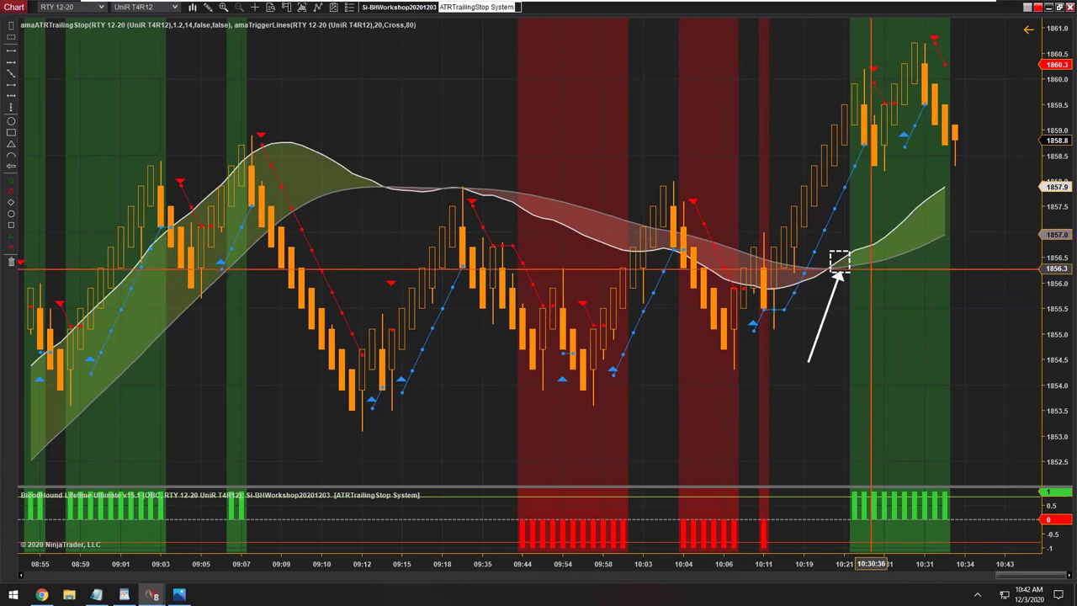
mouse_move(833, 295)
left_mouse_down()
mouse_move(867, 206)
mouse_move(852, 161)
mouse_move(862, 117)
mouse_move(887, 113)
mouse_move(871, 109)
mouse_move(874, 122)
mouse_move(872, 104)
mouse_move(887, 160)
mouse_move(880, 135)
mouse_move(847, 289)
mouse_move(899, 192)
mouse_move(865, 269)
mouse_move(900, 236)
mouse_move(867, 279)
mouse_move(856, 275)
left_mouse_up()
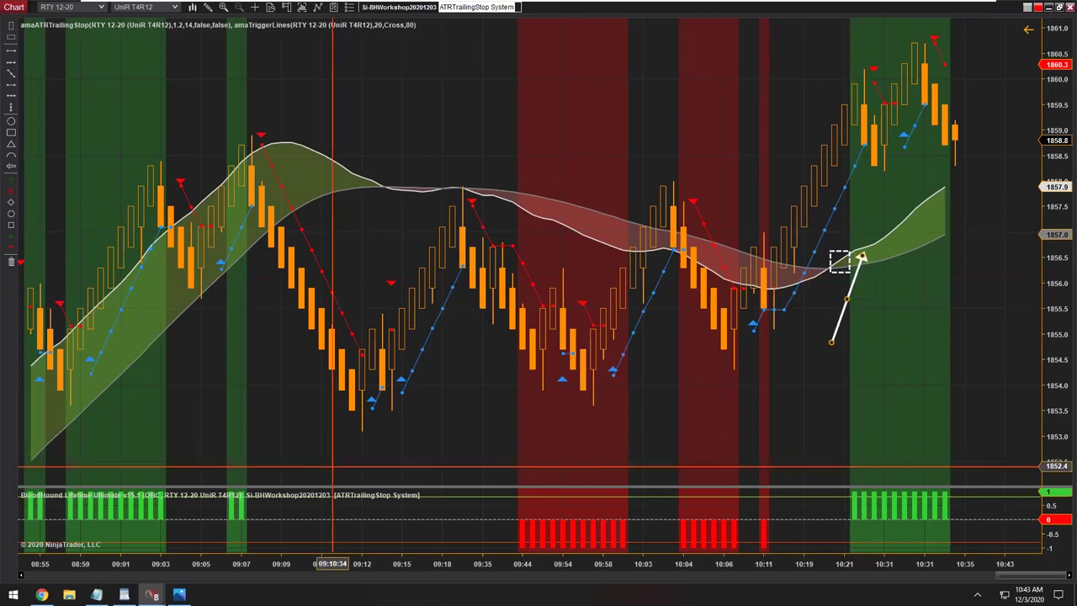
Step: Open the trading system rules in Notepad and review rule 1 for long and short entries, price relative to the sloping amaTriggerLine
left_click(128, 593)
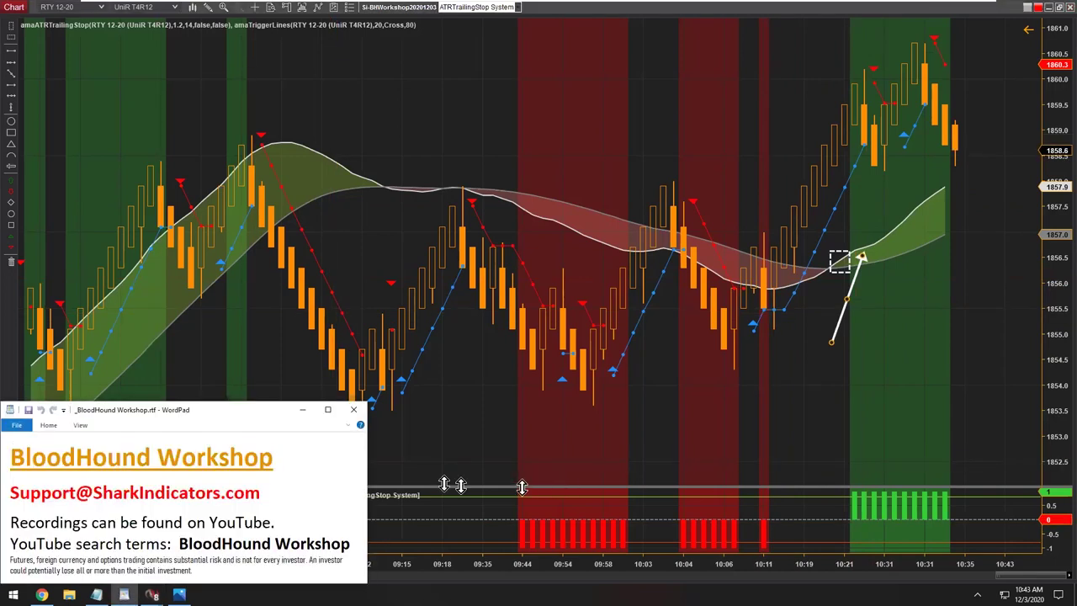
key("alt+Tab")
left_click_drag(512, 393, 888, 392)
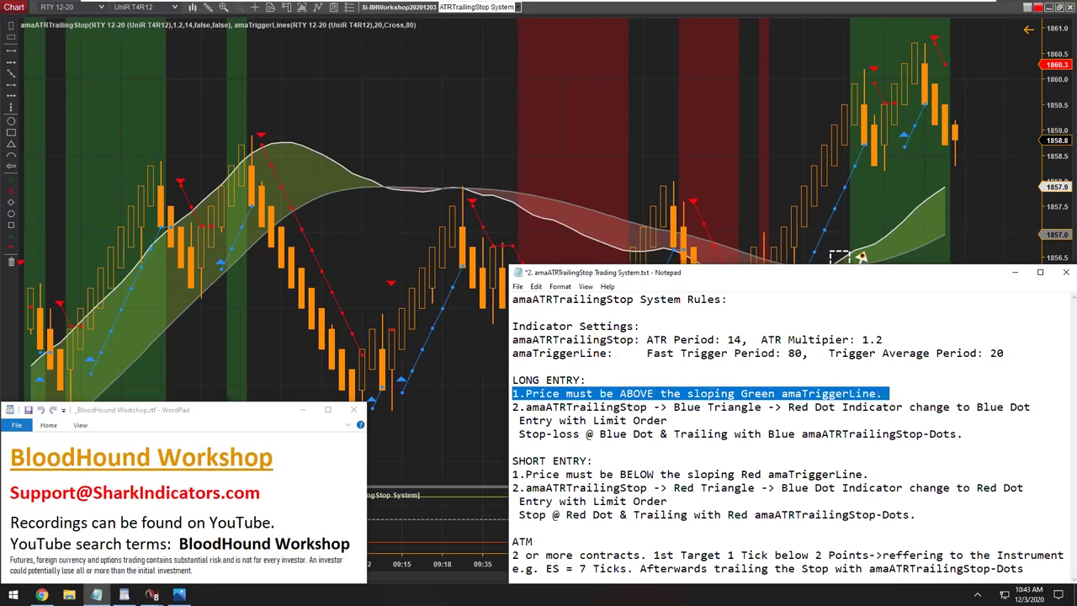
left_click_drag(515, 474, 870, 475)
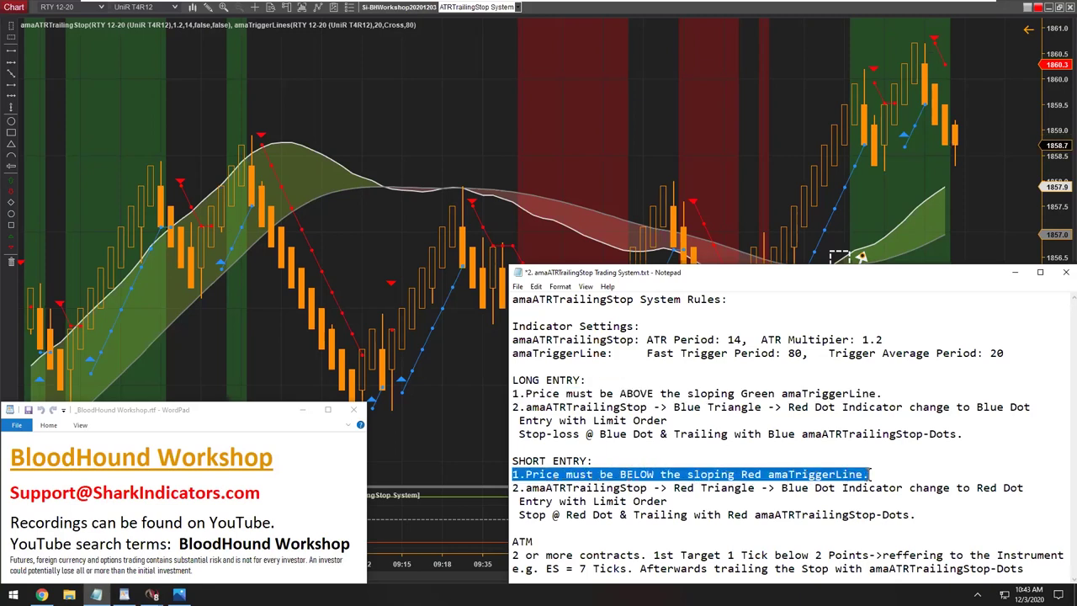
left_click_drag(525, 393, 647, 393)
left_click_drag(785, 399, 881, 402)
left_click_drag(689, 393, 877, 395)
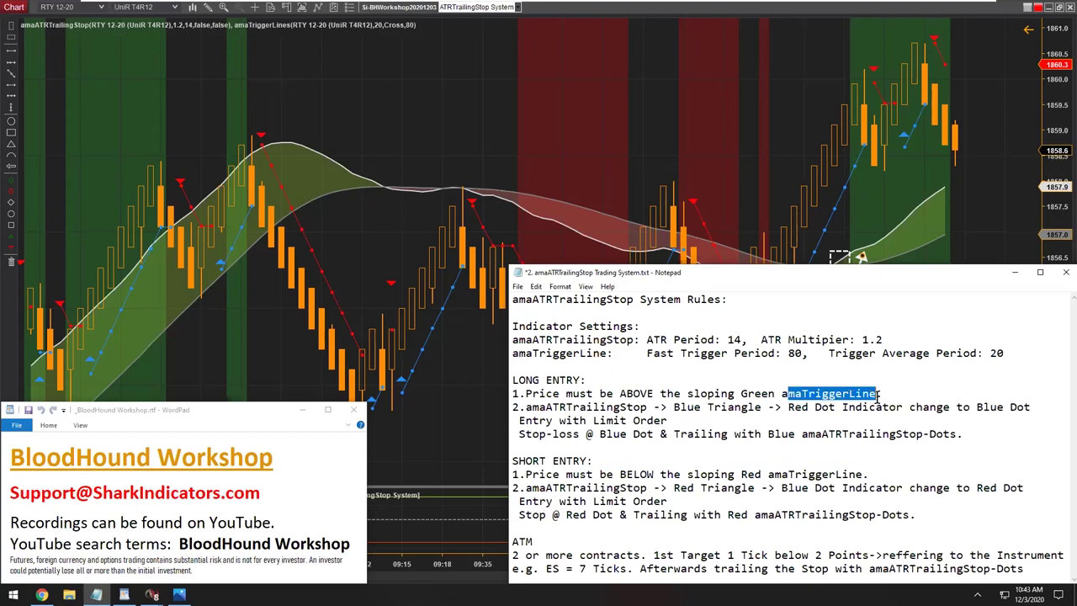
left_click_drag(741, 393, 876, 393)
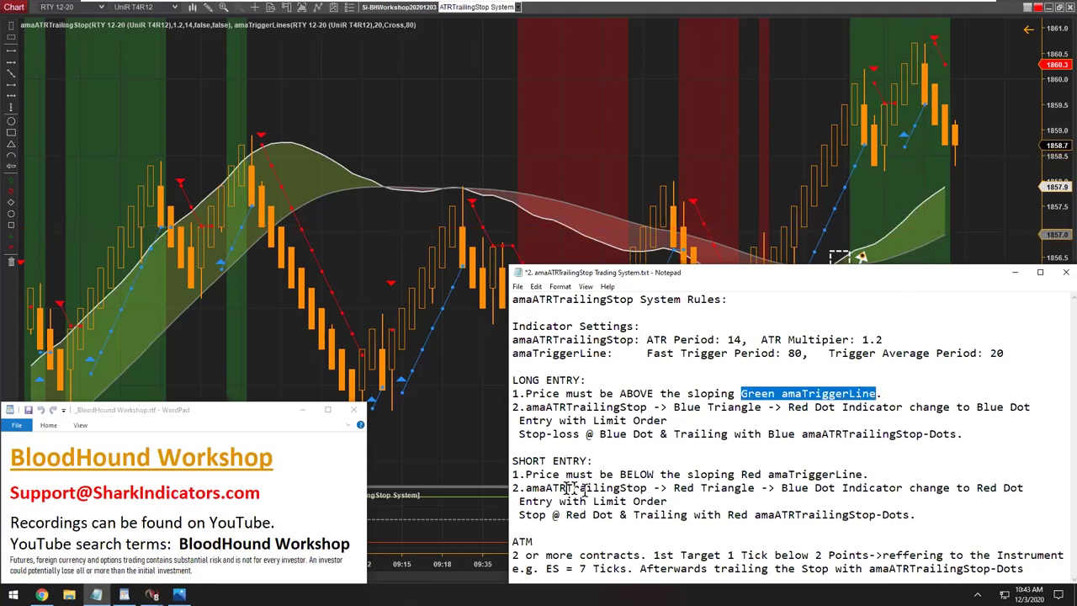
left_click_drag(525, 474, 866, 473)
left_click_drag(518, 460, 601, 460)
Step: Review long entry rule 2 about the amaATRTrailingStop dot changing from red to blue, and minimize the notes
left_click_drag(530, 407, 572, 407)
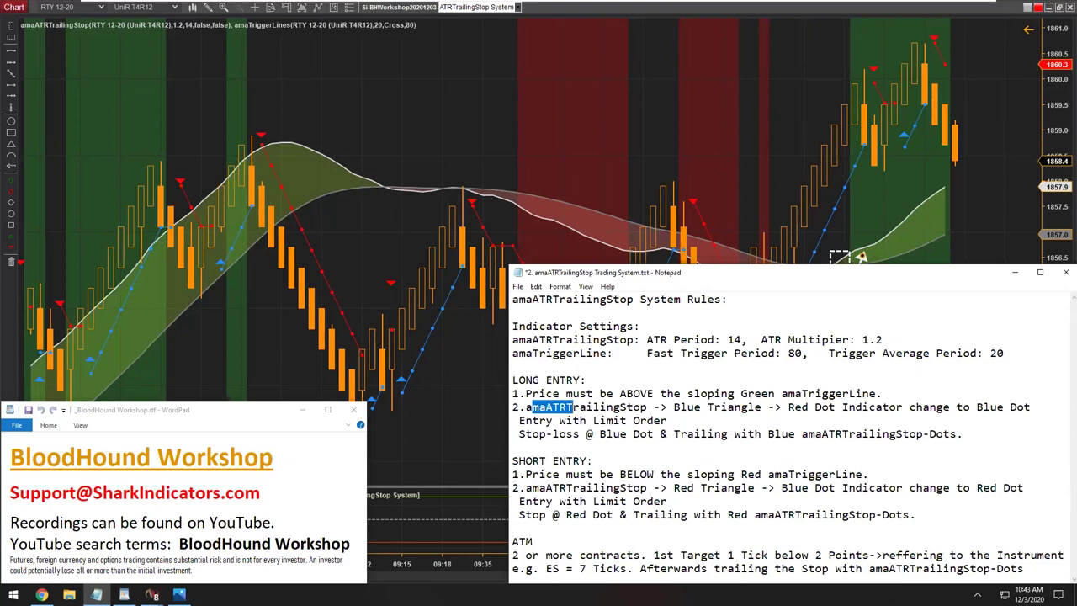
left_click_drag(513, 407, 553, 407)
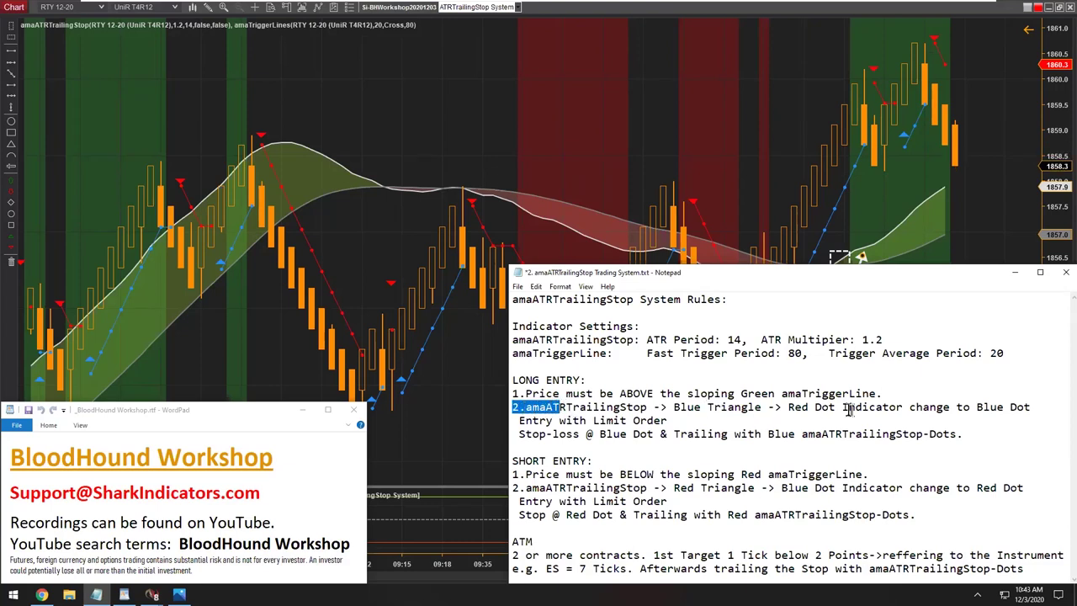
left_click(792, 408)
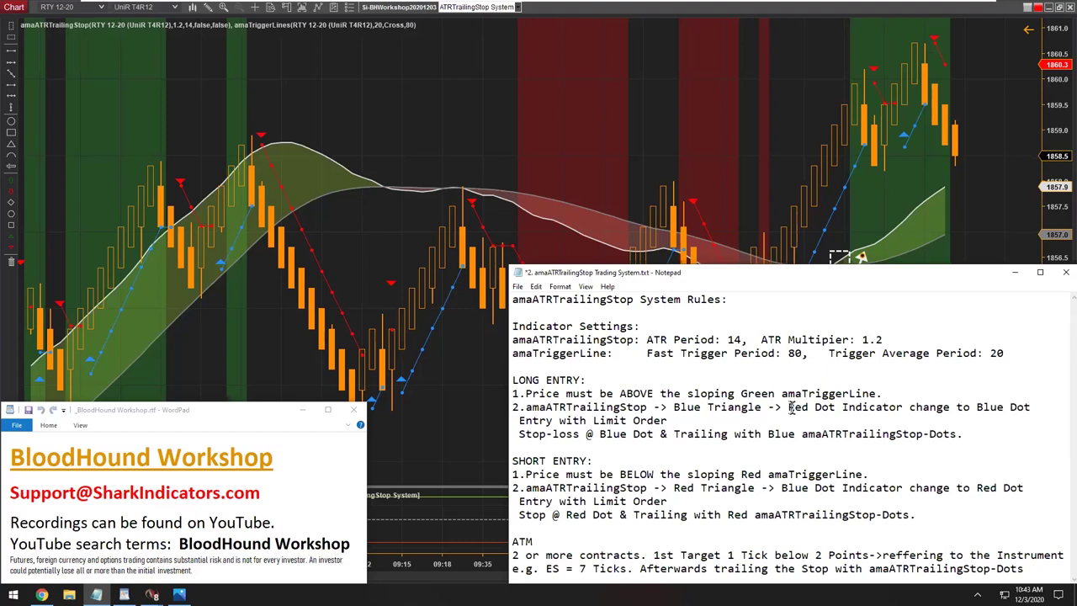
left_click_drag(788, 407, 1027, 408)
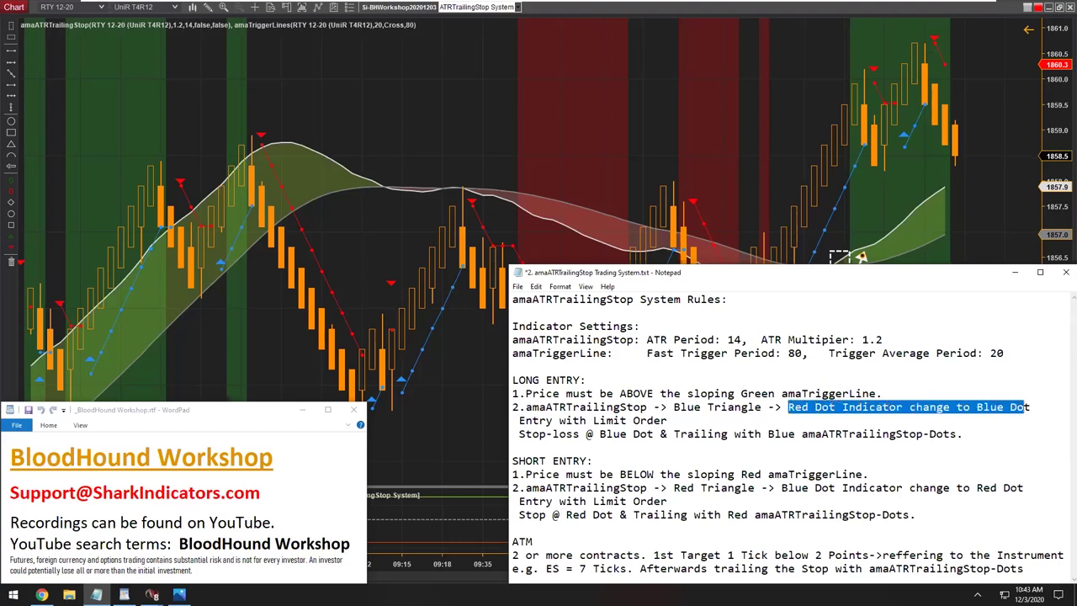
left_click(1015, 272)
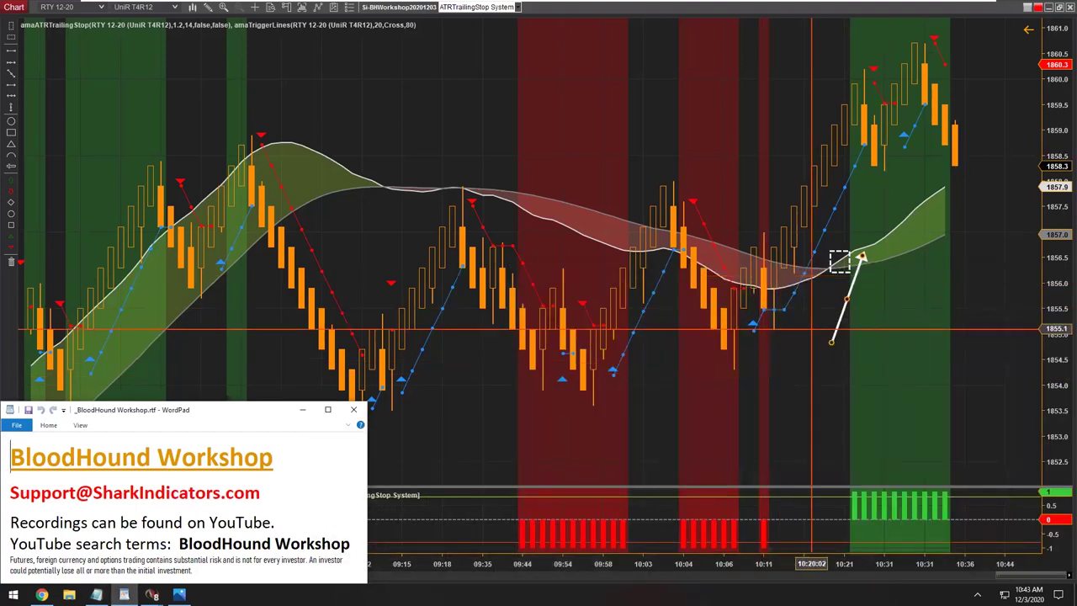
Step: Reposition the arrow to point at the red trailing stop dots near 10:31 and restore the chart window from full screen
left_click(844, 281)
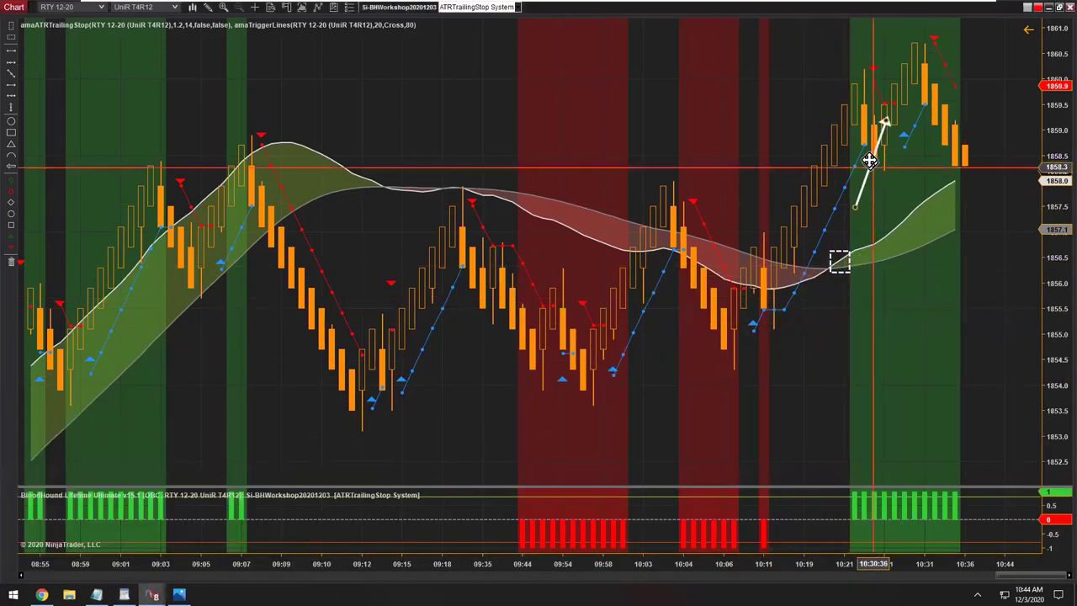
mouse_move(867, 154)
left_mouse_down()
mouse_move(882, 156)
mouse_move(859, 127)
mouse_move(873, 154)
left_mouse_up()
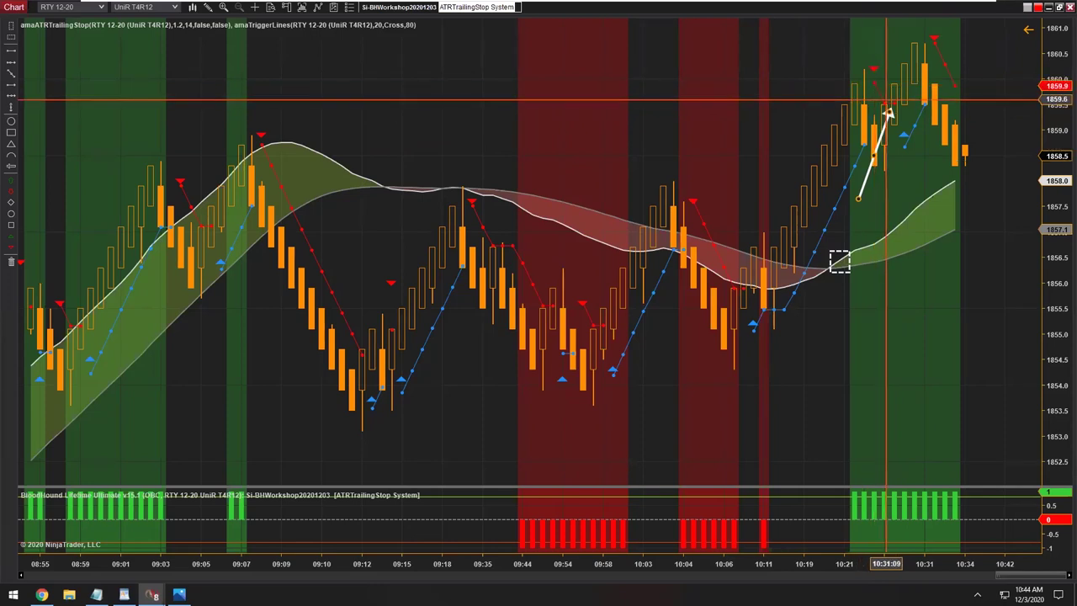
double_click(796, 8)
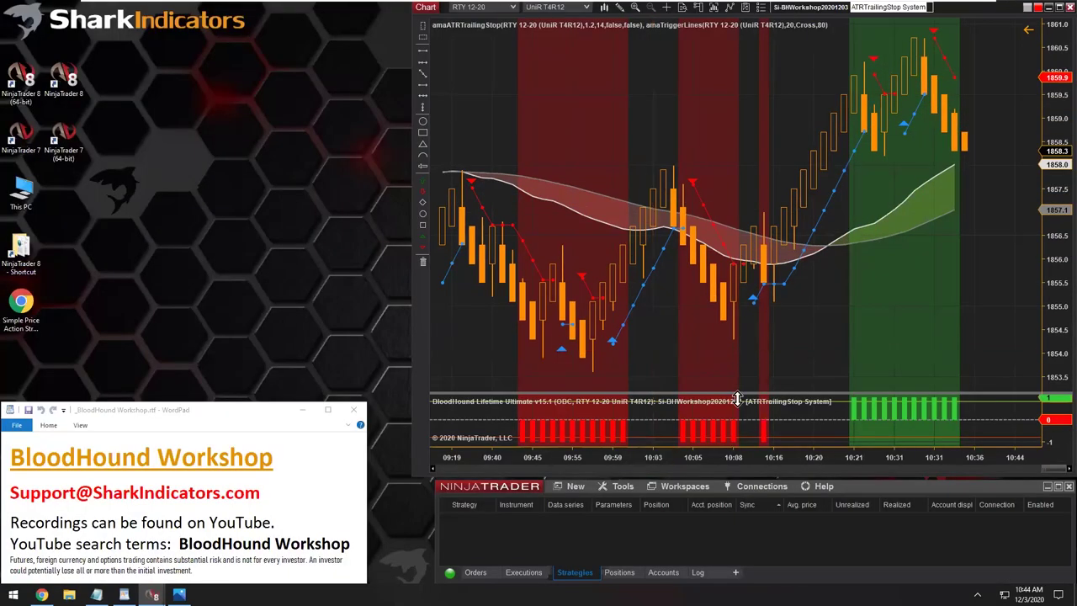
Step: Open BloodHound and add an Indicator Crossover solver below the other solvers, connecting its output to the Result node
left_click(791, 9)
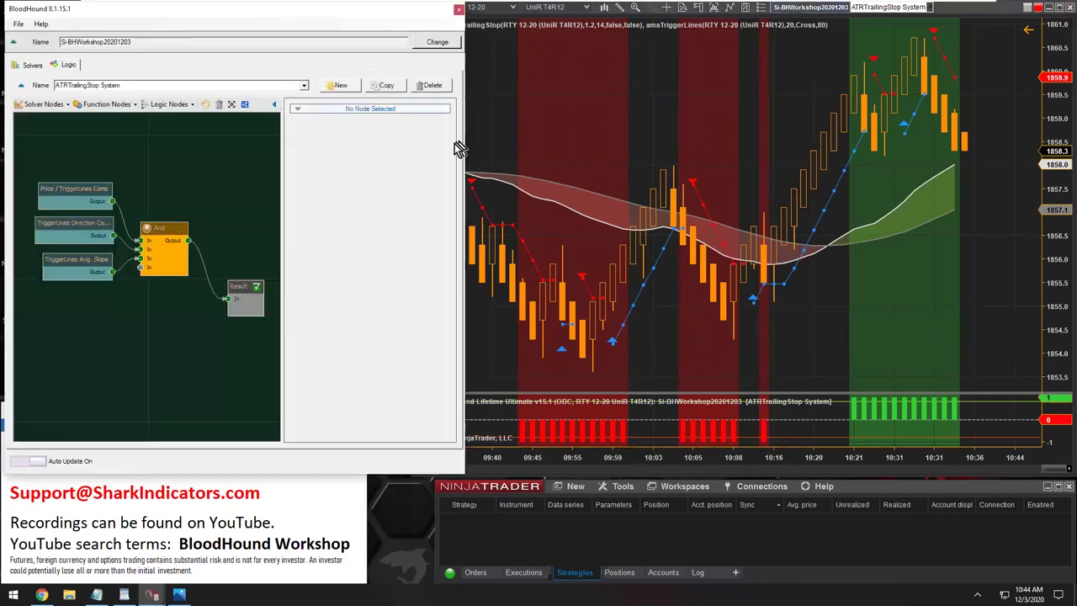
left_click(48, 104)
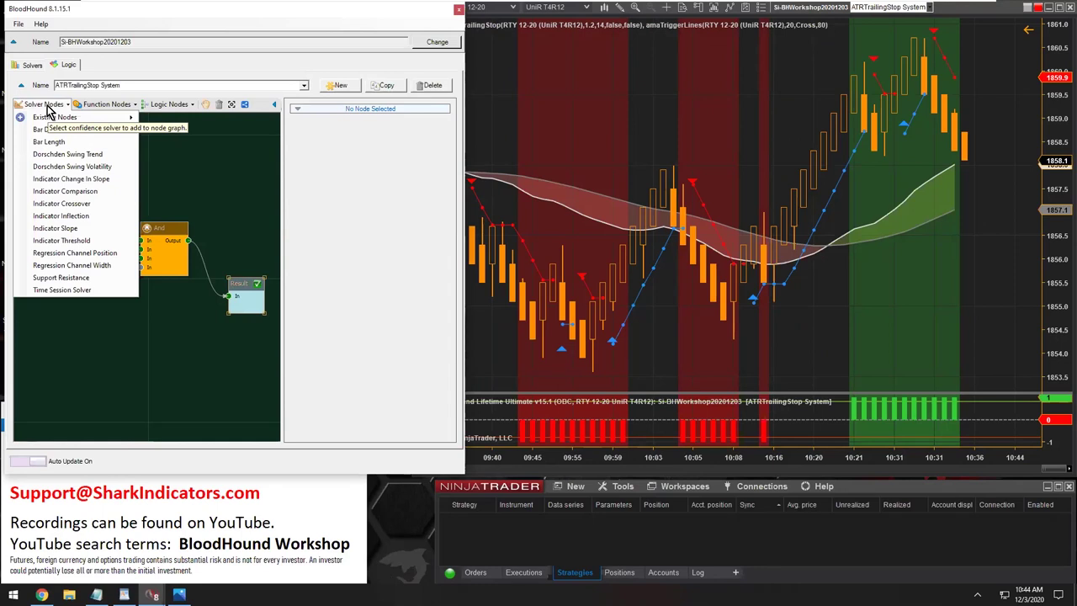
left_click(74, 211)
left_click_drag(163, 289, 237, 296)
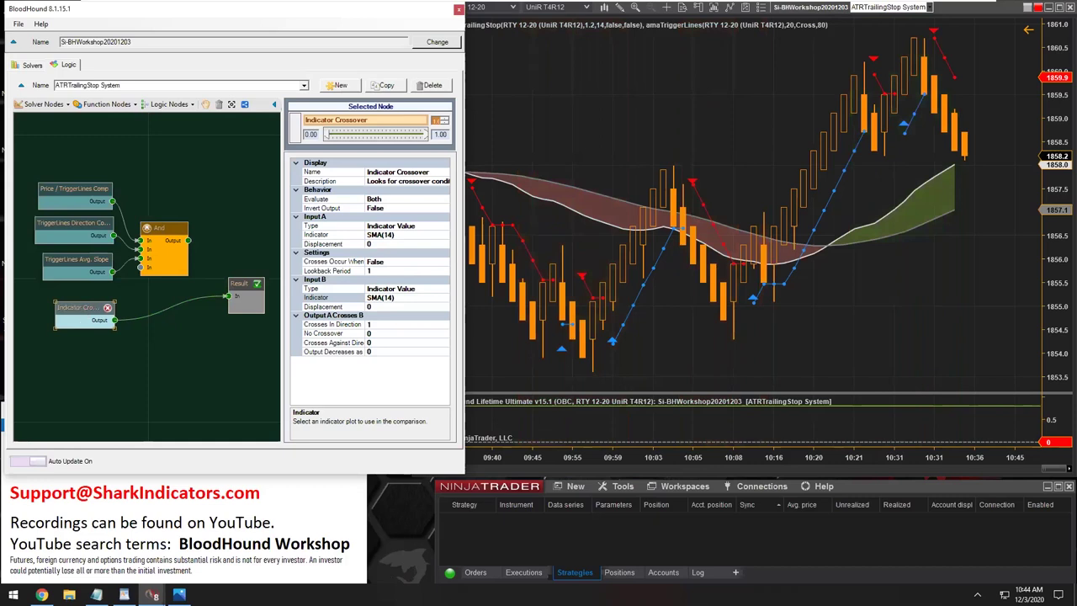
Step: Rename the Indicator Crossover solver as "Price XO ATRTrailingStop"
left_click(384, 172)
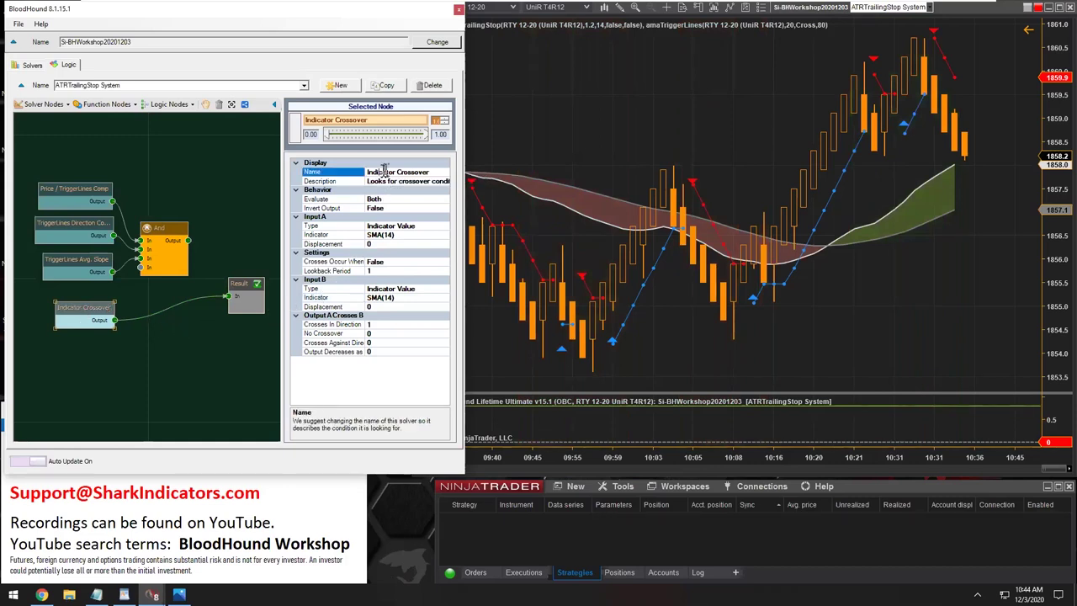
left_click_drag(429, 172, 368, 172)
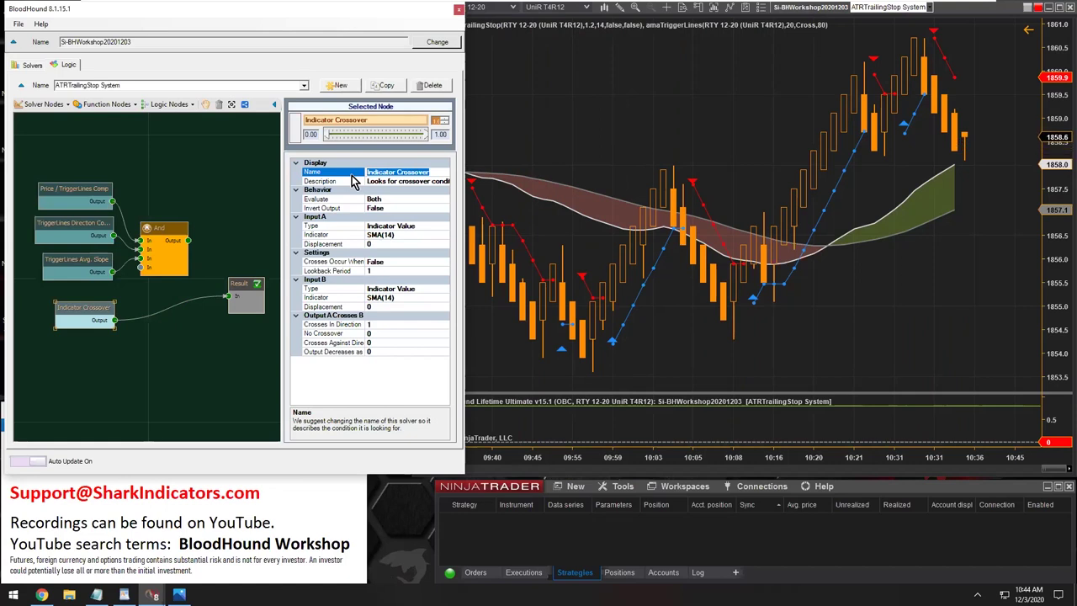
type("Pri")
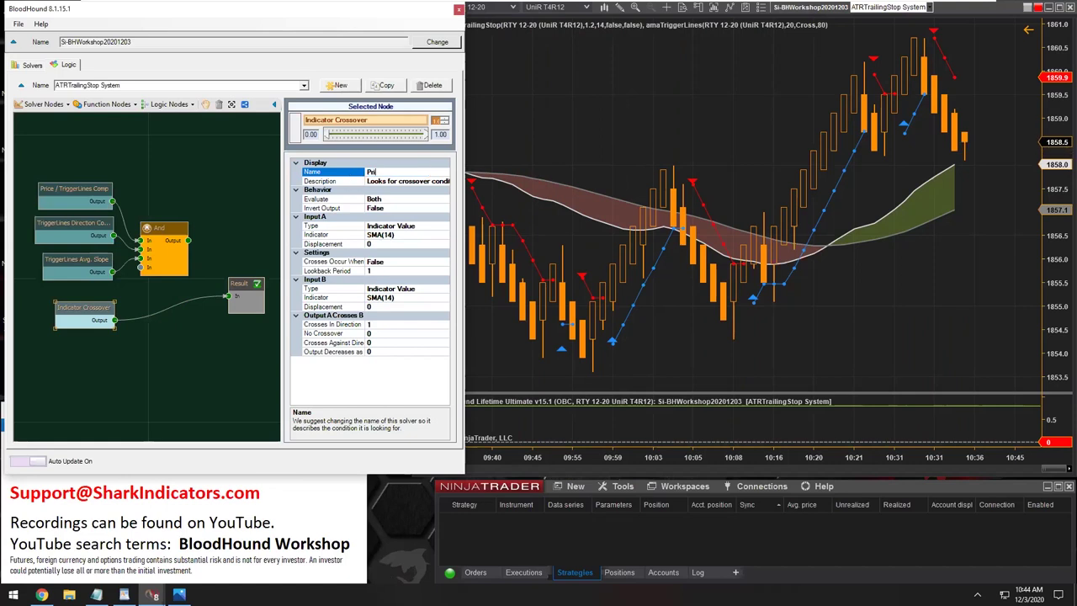
type("ce XO")
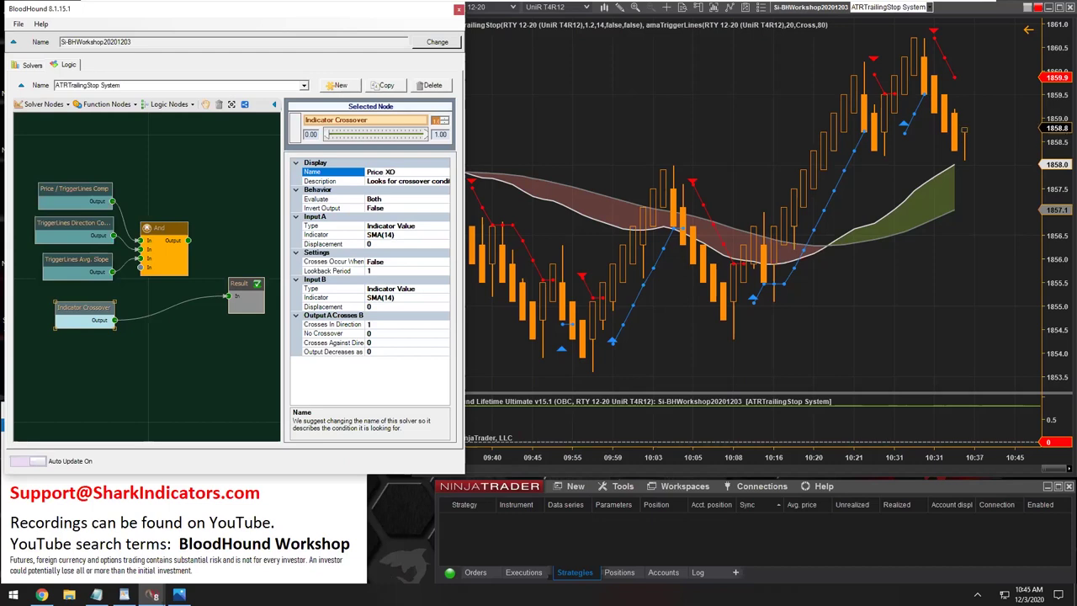
type(" ATR")
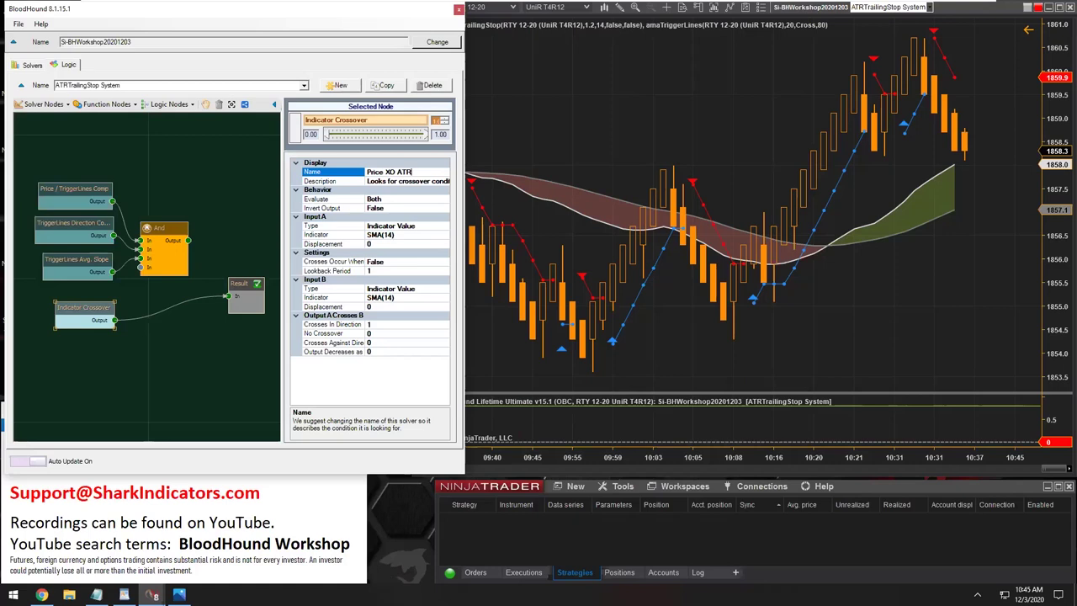
type("TrailingStop")
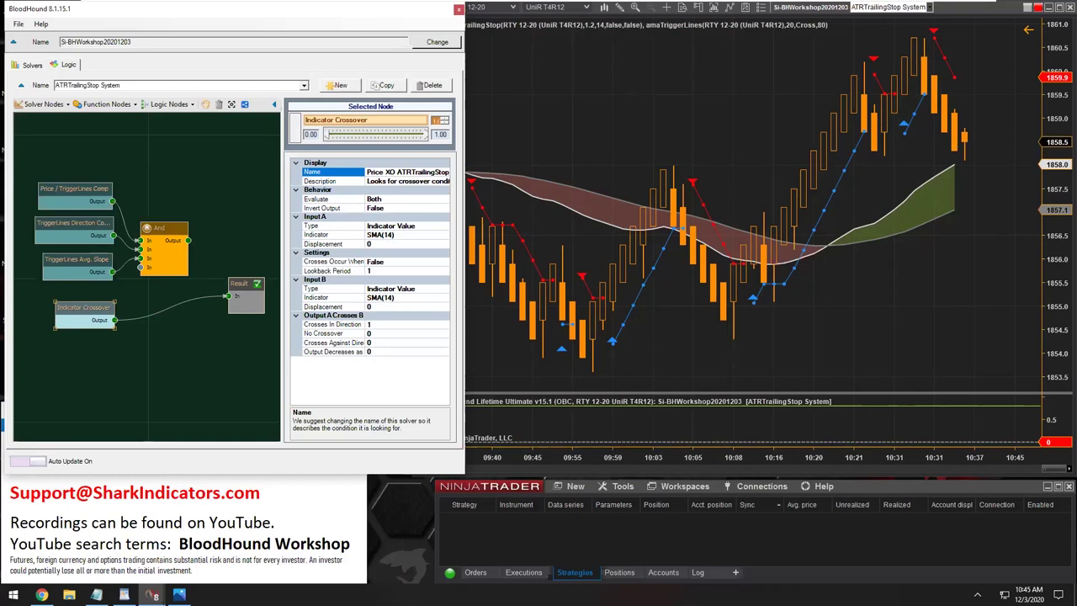
Step: Set the crossover solver's Input A type to Price, keeping Close as the price type for both long and short
left_click(314, 226)
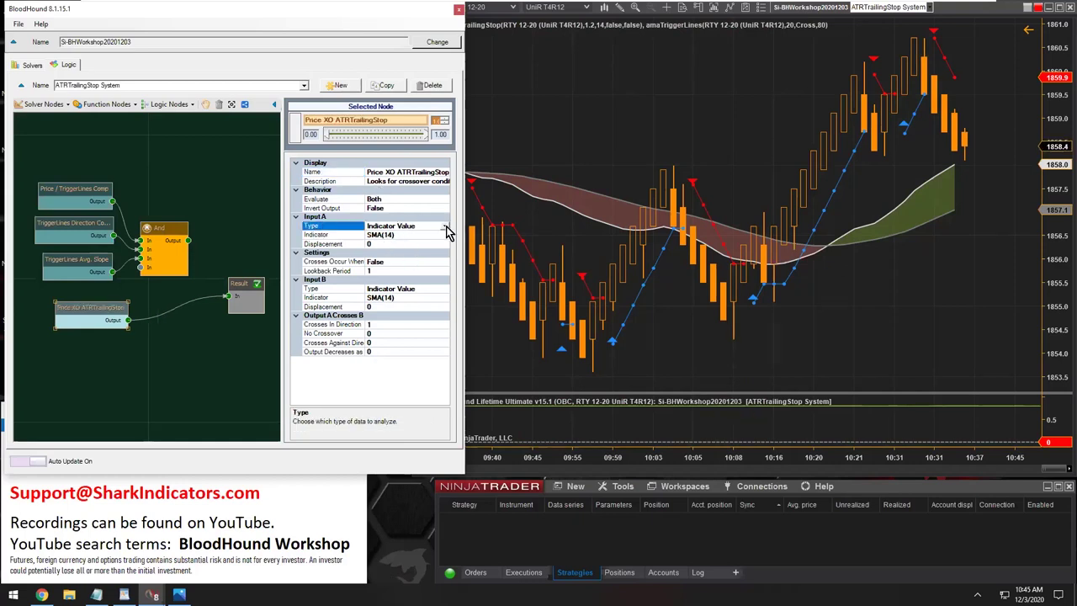
left_click(444, 226)
left_click(368, 244)
left_click(378, 236)
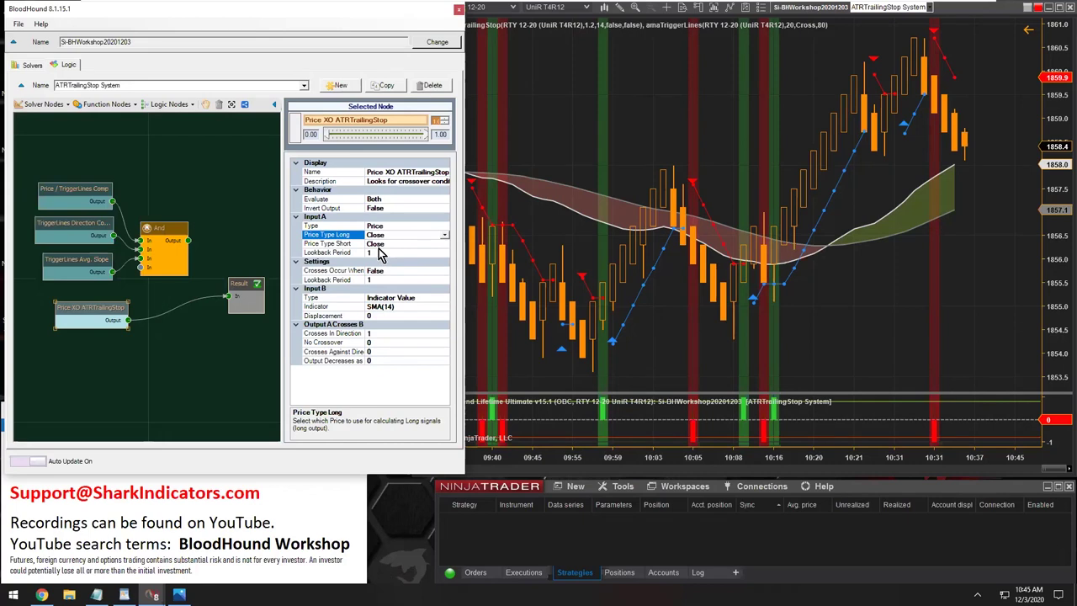
left_click(381, 244)
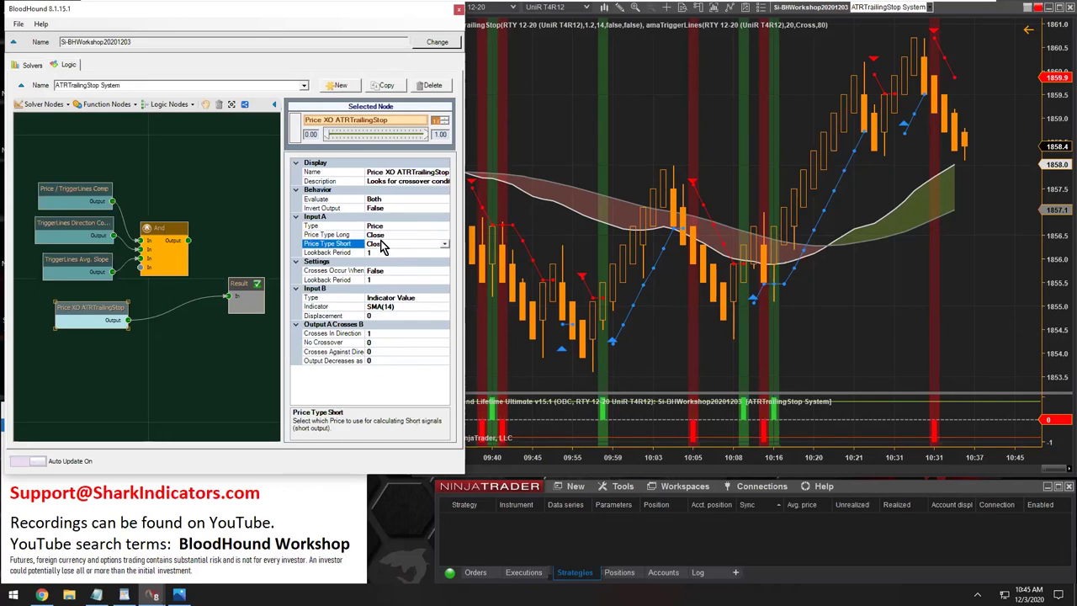
Step: Bring up the rules notes and check the amaATRTrailingStop settings, ATR Period and ATR Multiplier, for the solver's Input B indicator
left_click(318, 307)
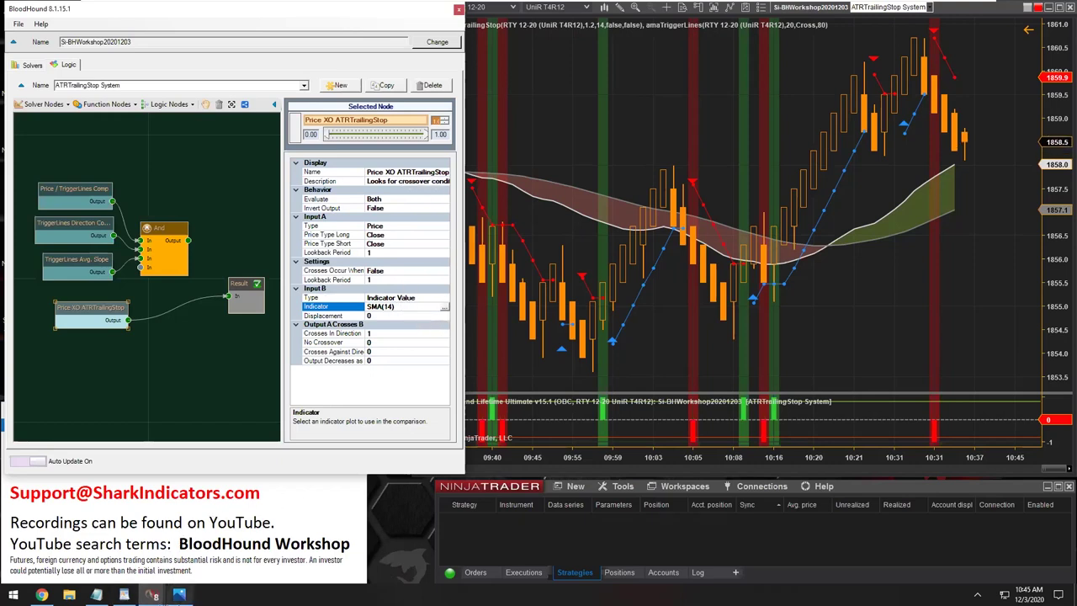
left_click(121, 595)
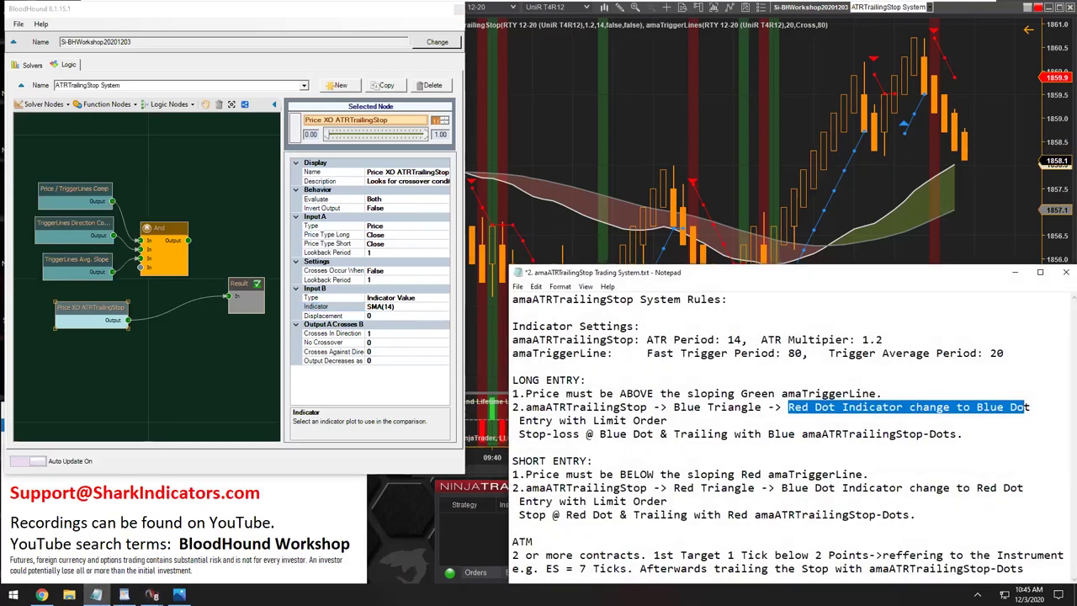
left_click_drag(532, 339, 883, 340)
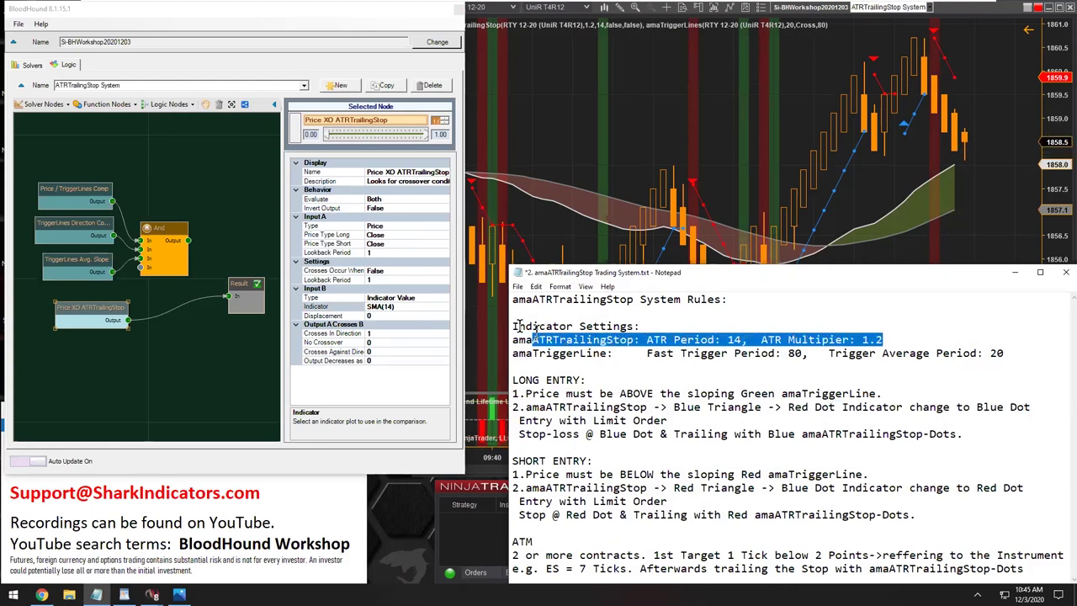
Step: Replace the crossover solver's Input B indicator with amaATRTrailingStop from the LizardIndicators folder
left_click(371, 308)
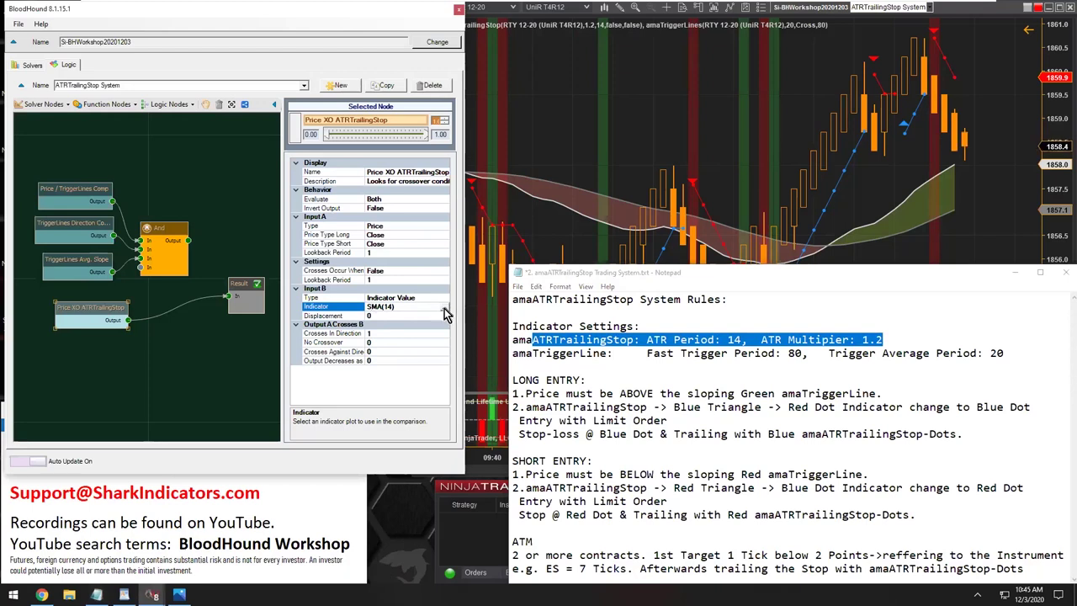
left_click(444, 308)
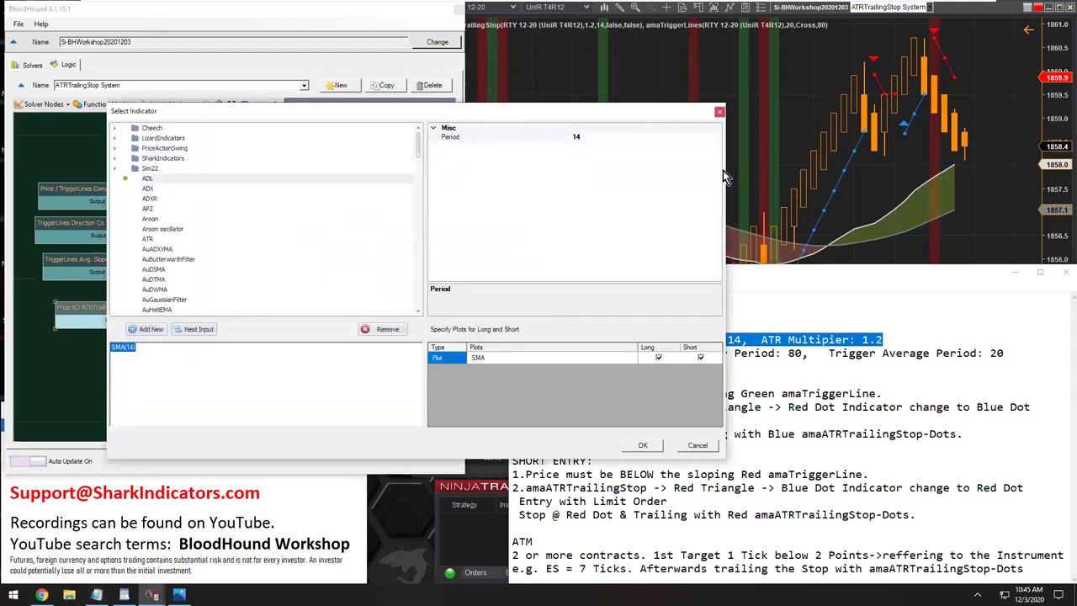
left_click_drag(723, 170, 555, 170)
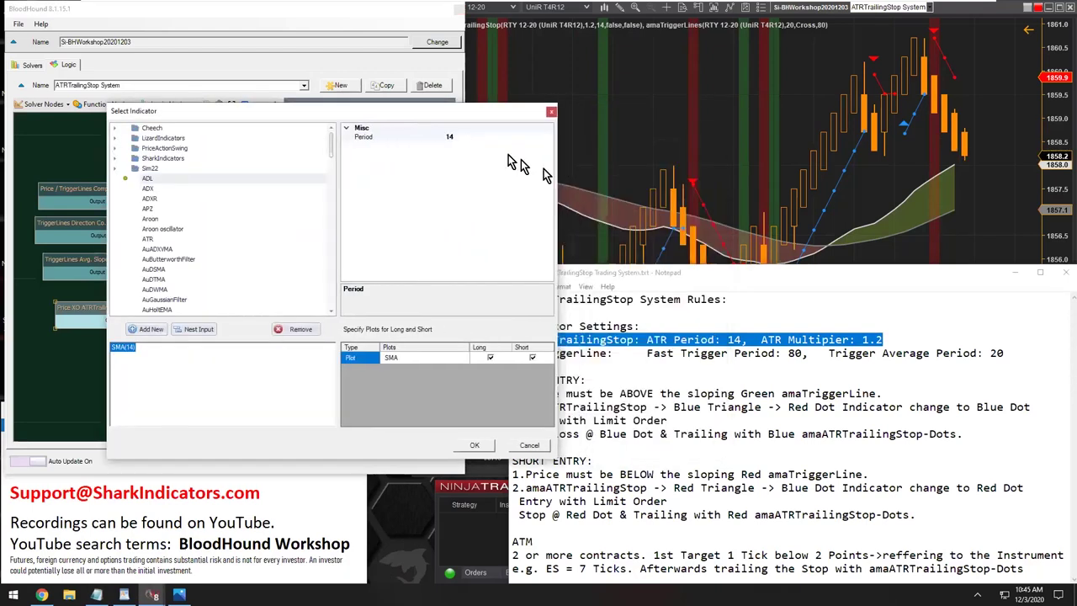
left_click_drag(410, 107, 318, 101)
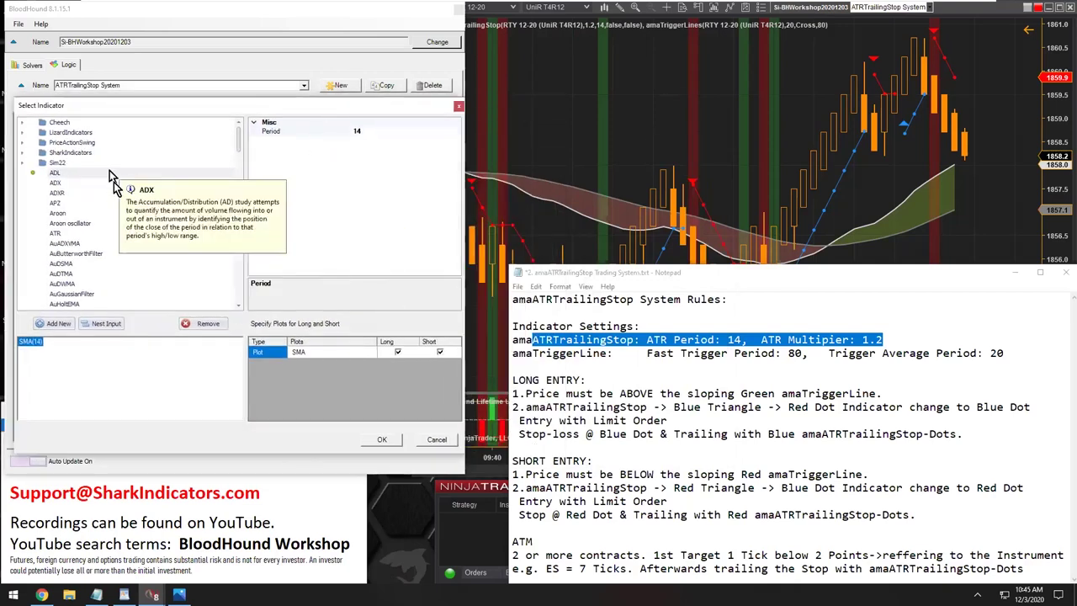
left_click(58, 135)
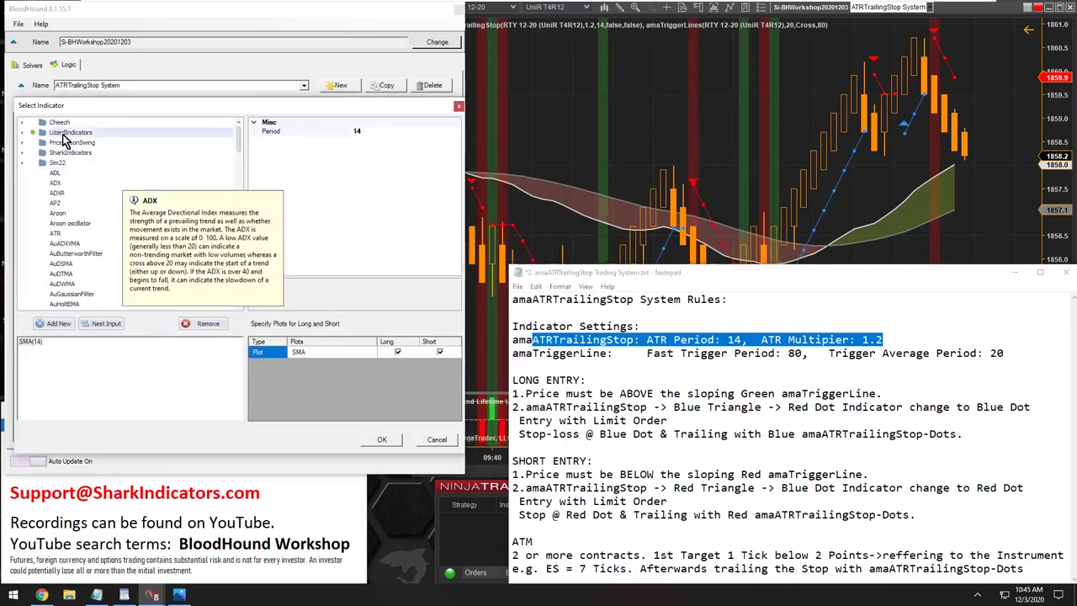
double_click(59, 135)
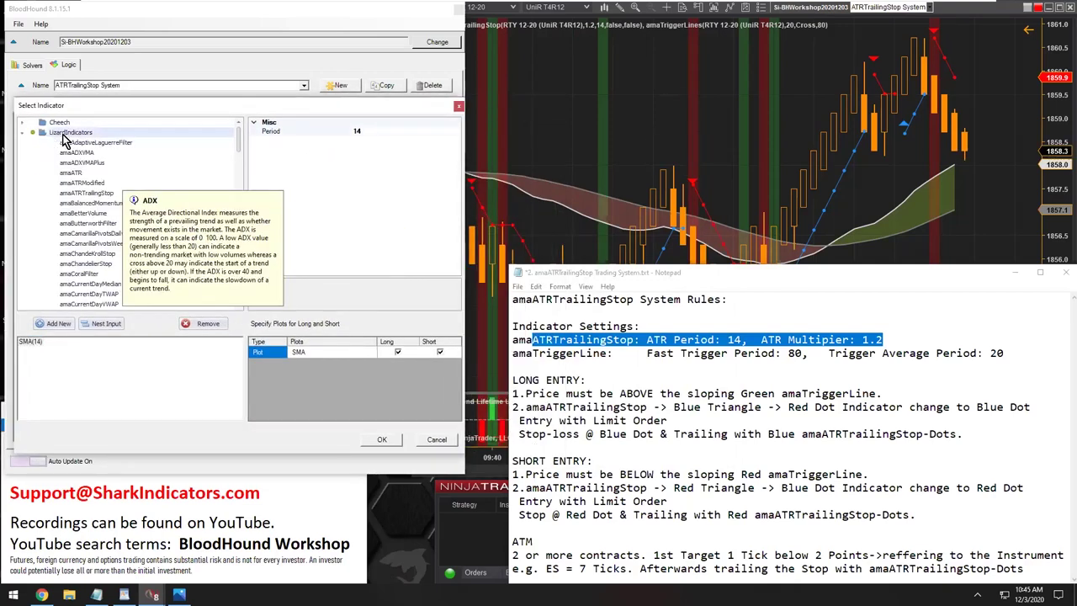
left_click(86, 194)
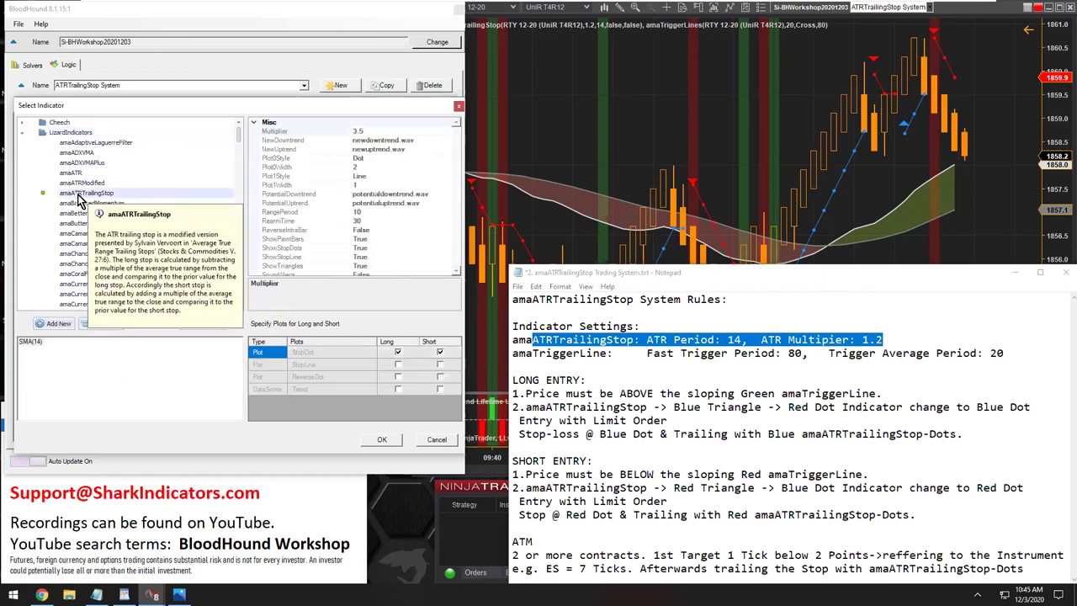
double_click(94, 195)
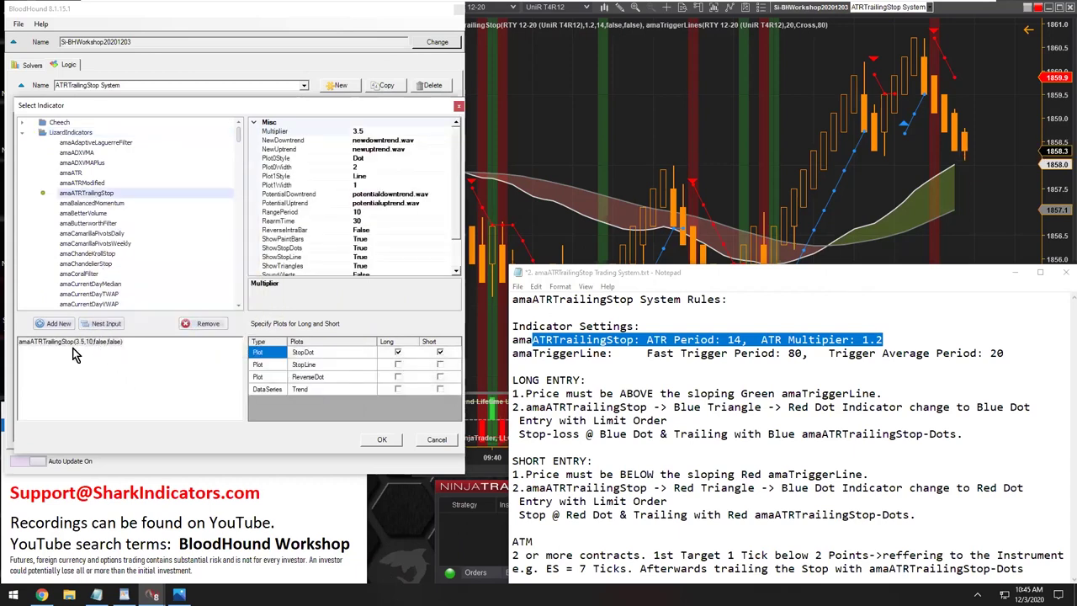
Step: Set the amaATRTrailingStop Multiplier to 1.2 and its RangePeriod to 14
left_click(275, 132)
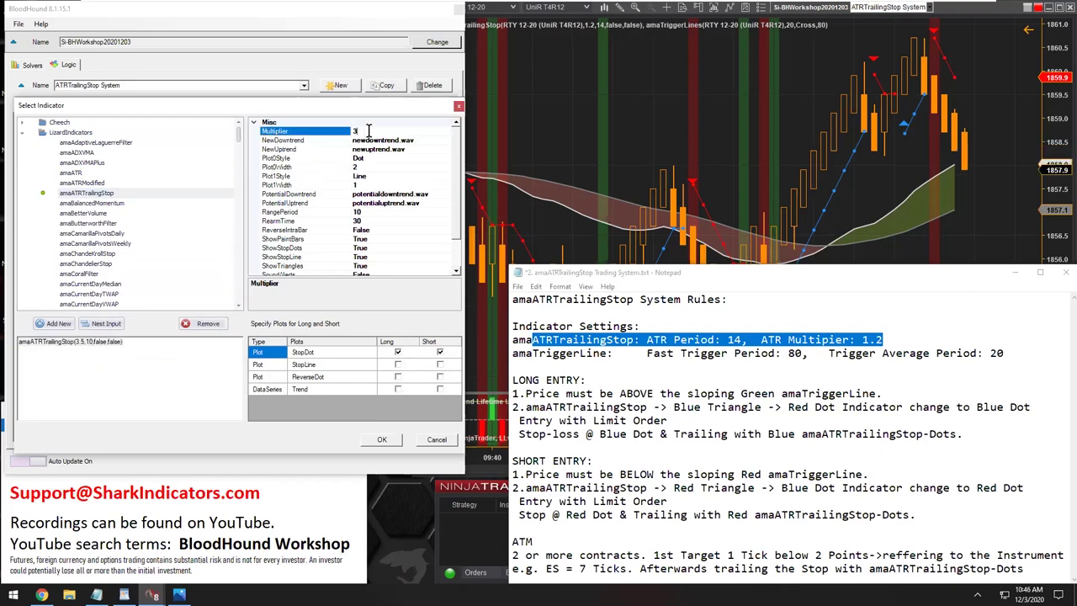
type("1.2")
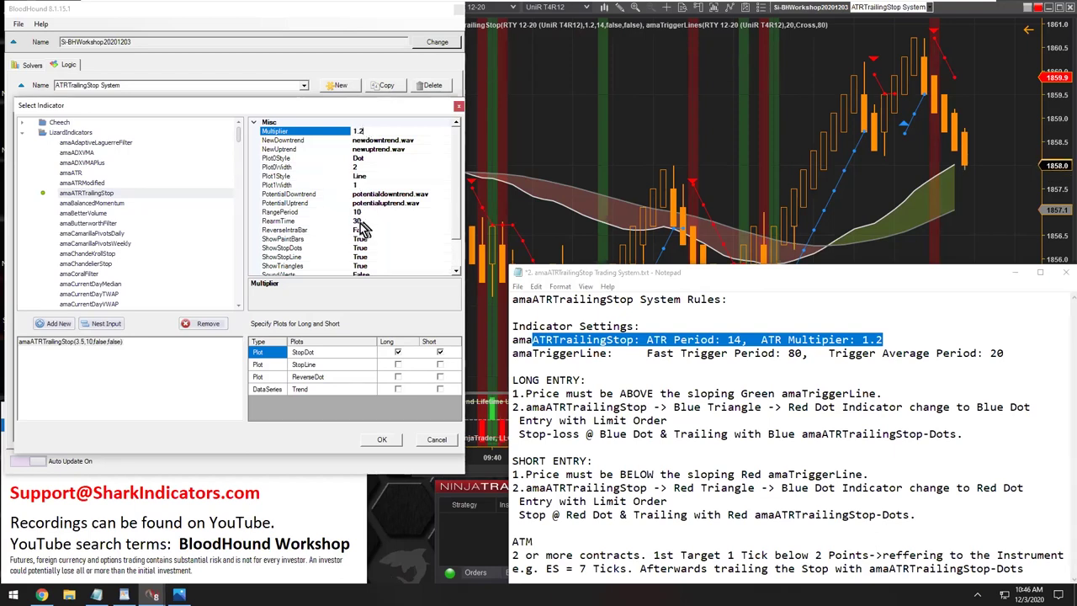
left_click(282, 213)
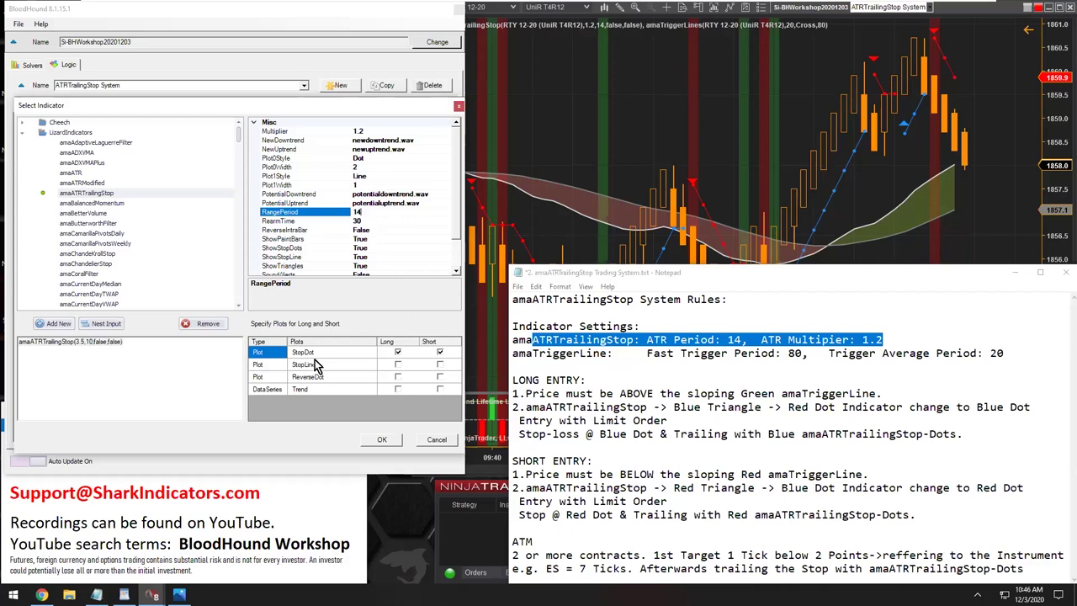
Step: Compare the StopDot and StopLine plots, trying StopLine for both long and short
left_click(305, 354)
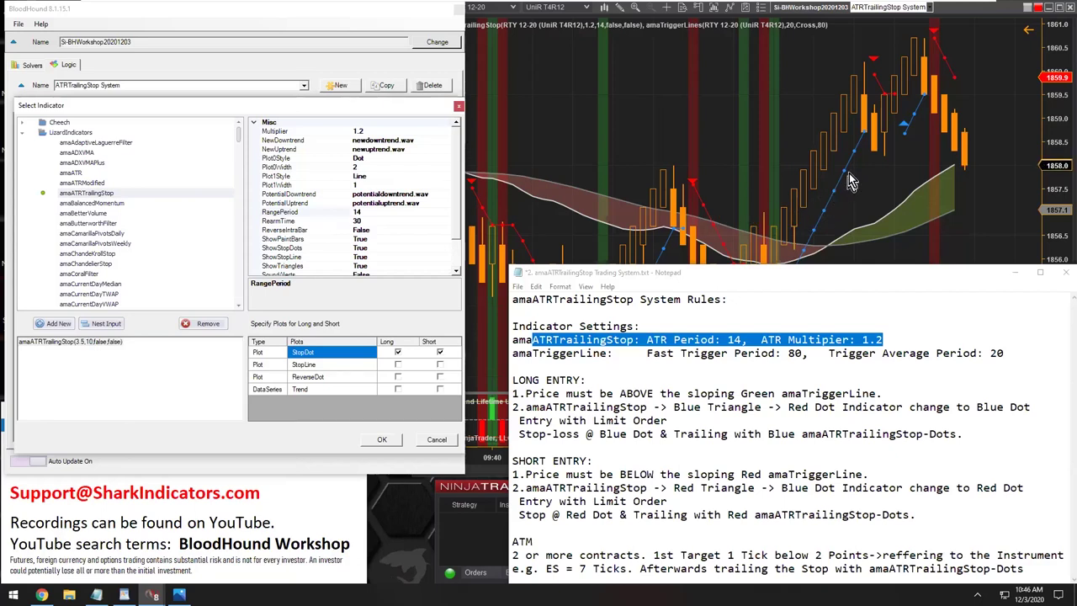
left_click(310, 367)
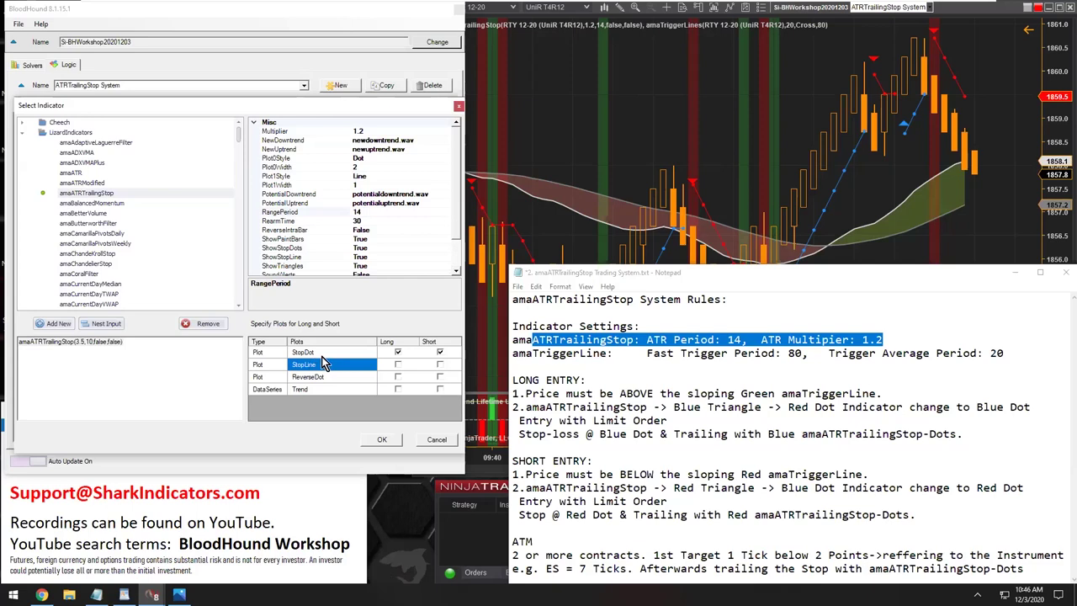
left_click(311, 352)
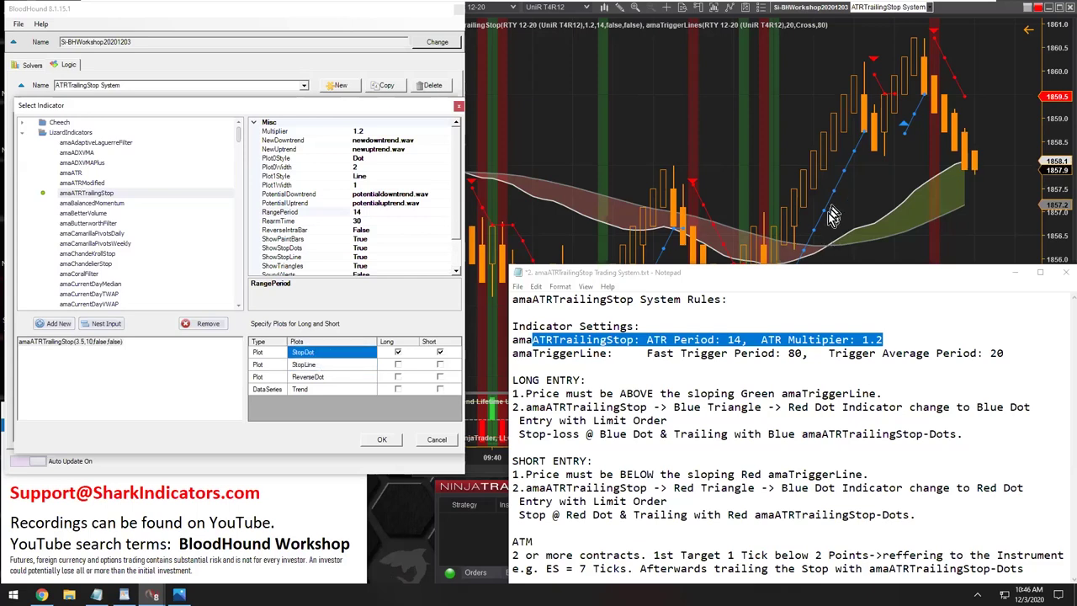
left_click(313, 366)
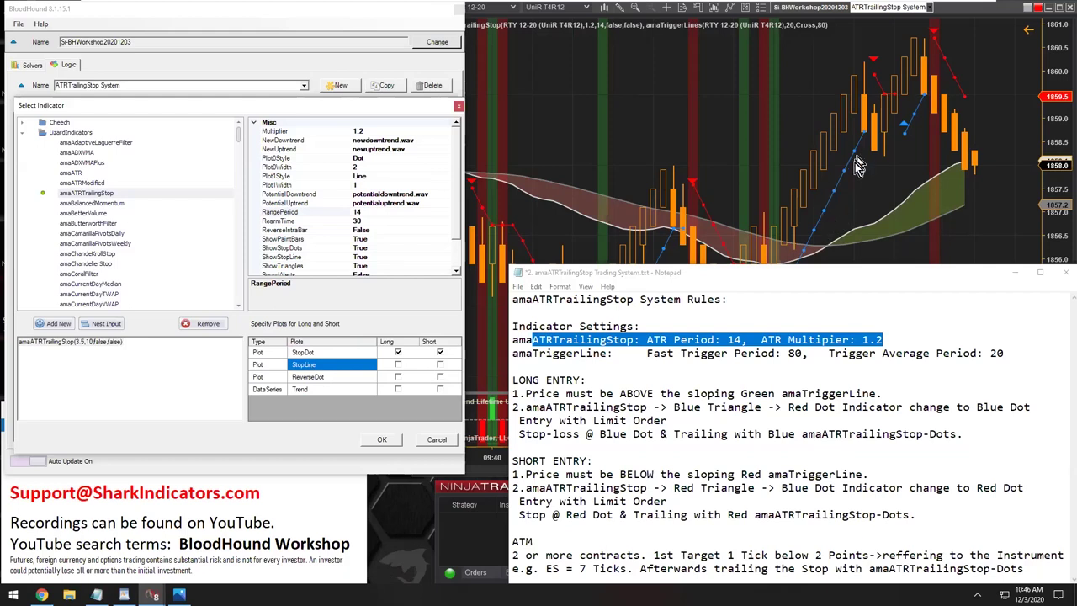
left_click(313, 354)
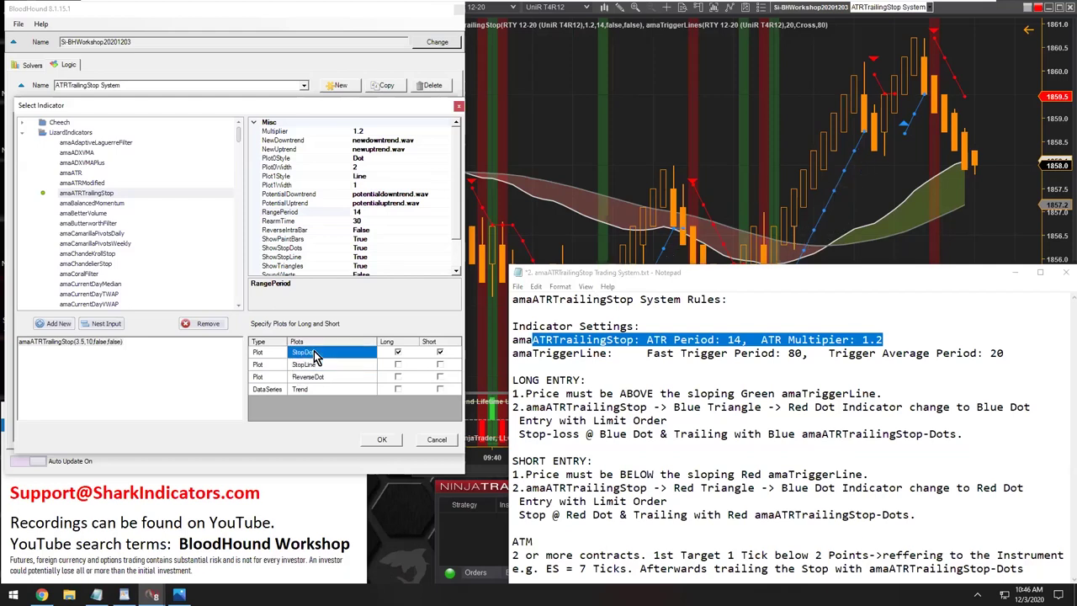
left_click(398, 365)
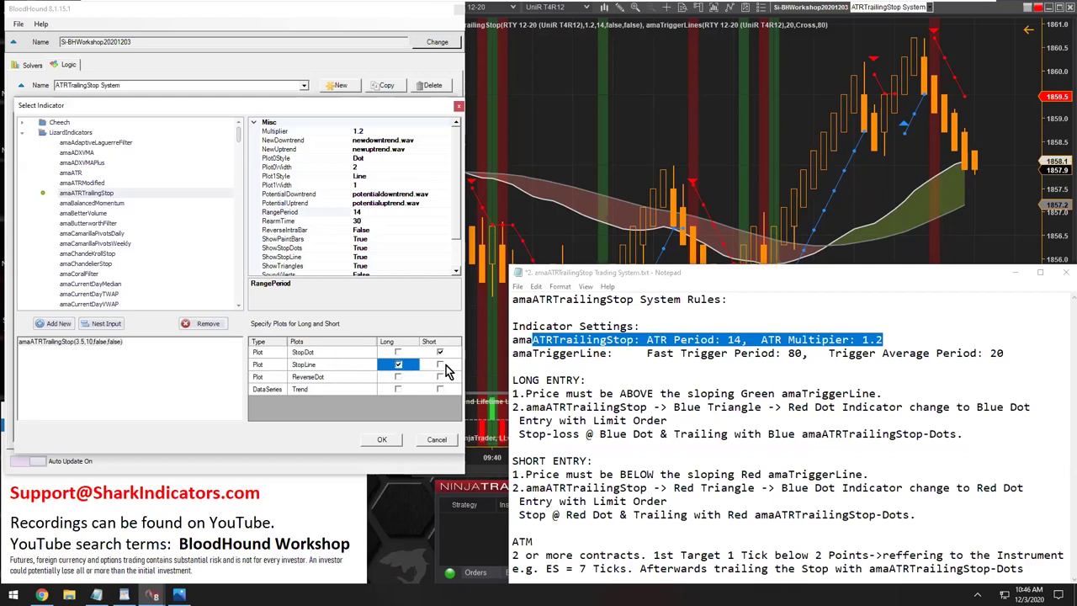
left_click(440, 364)
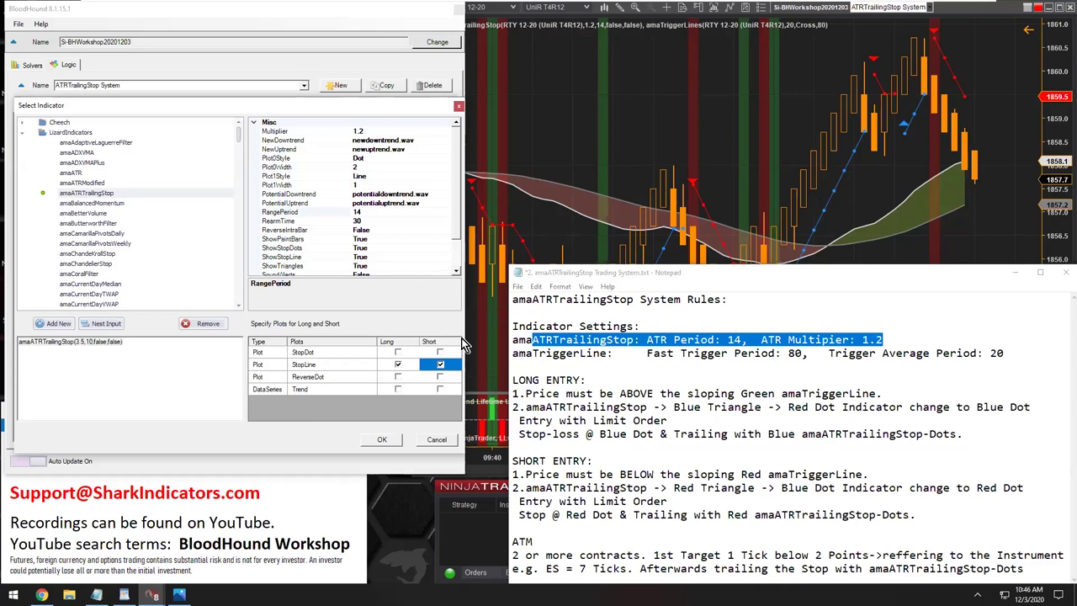
left_click(399, 354)
left_click(440, 352)
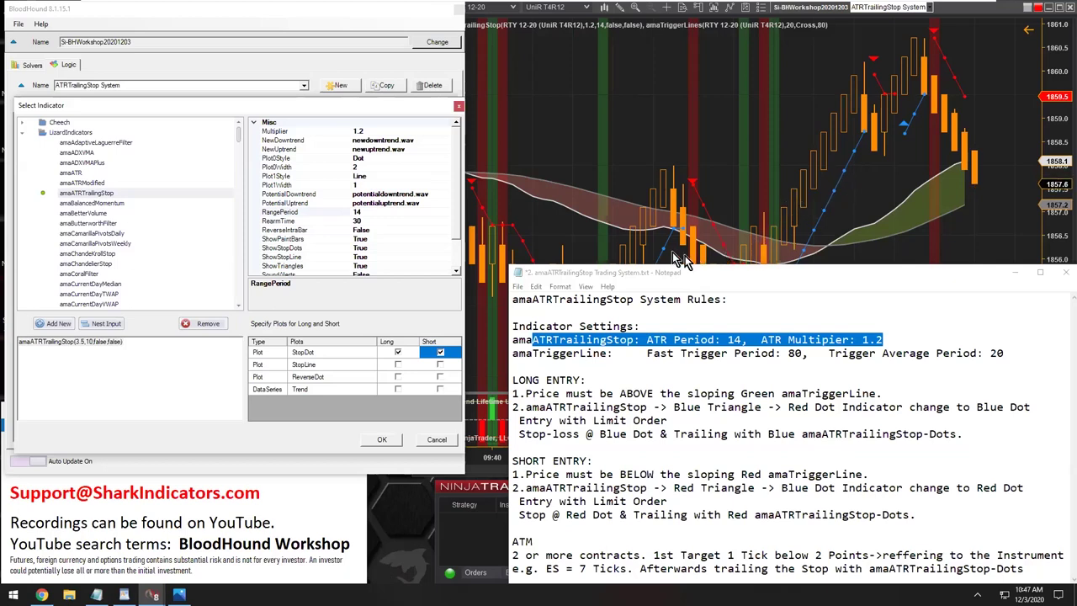
Step: Keep StopDot as the comparison plot for both long and short and accept the indicator selection
left_click(313, 353)
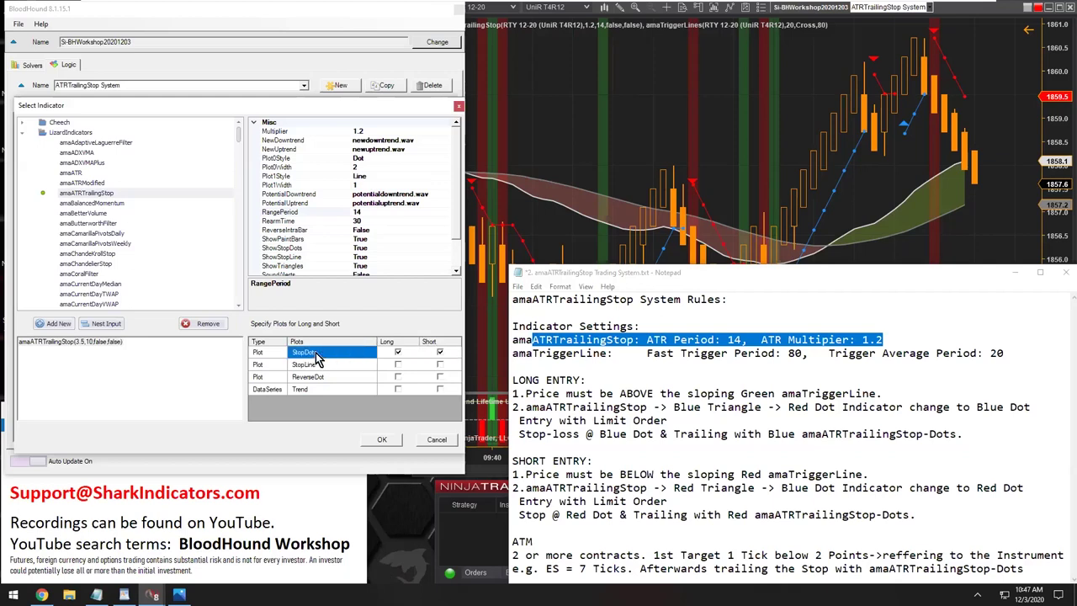
left_click(399, 367)
left_click(399, 365)
left_click(439, 353)
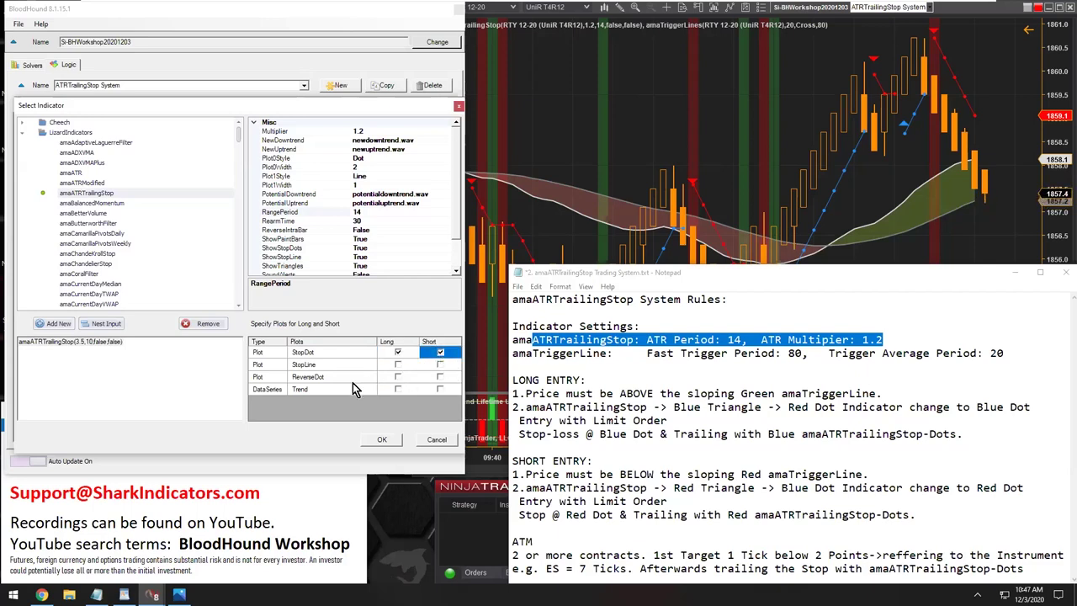
left_click(305, 355)
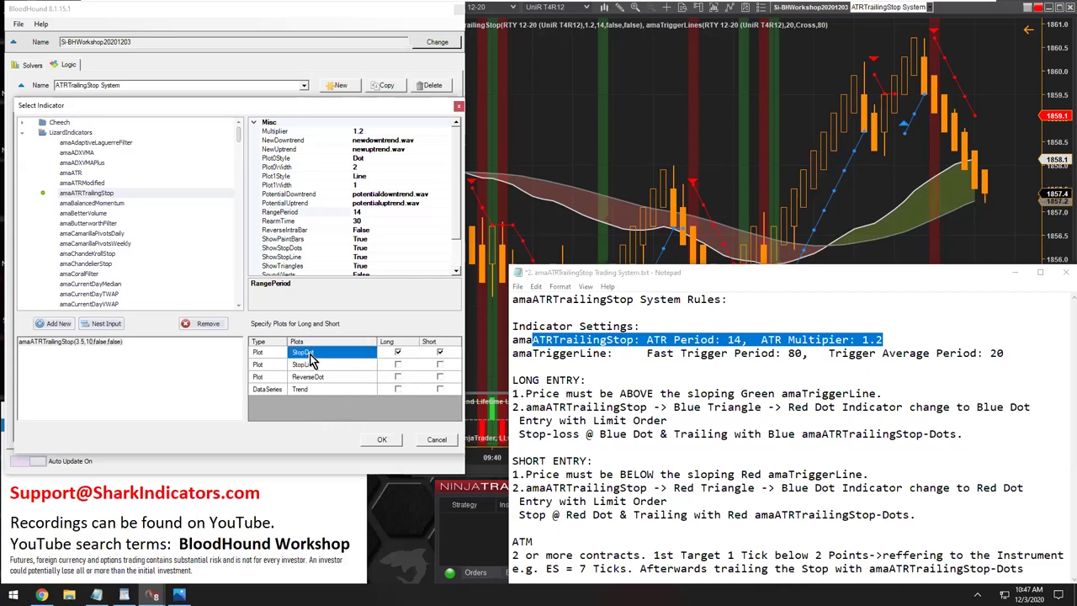
left_click(383, 443)
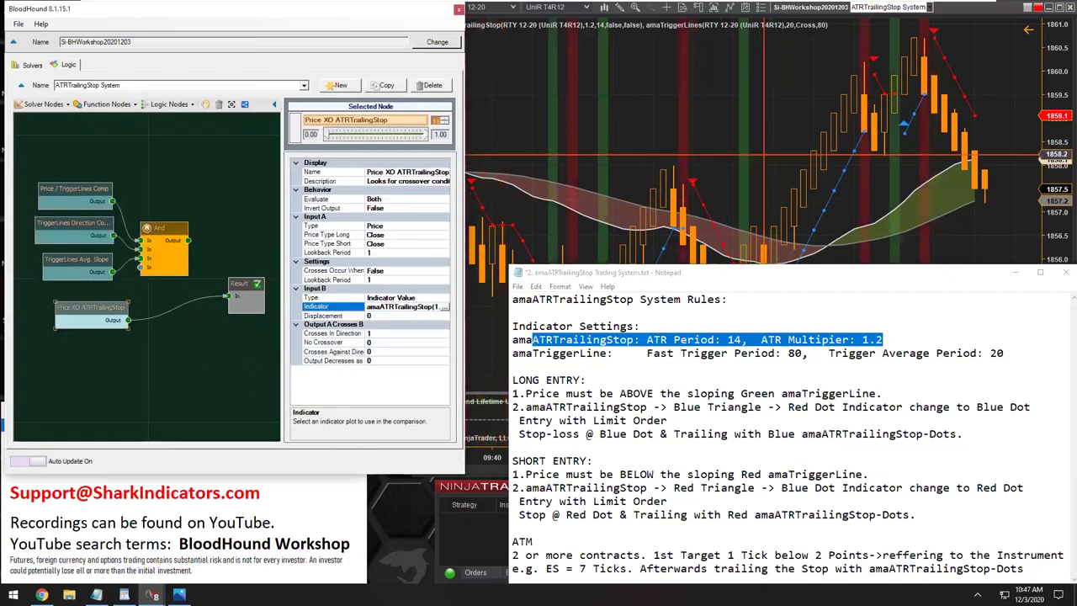
Step: Connect the And node's output to the Result node and wire the Price XO ATRTrailingStop solver into the And node
left_click(774, 252)
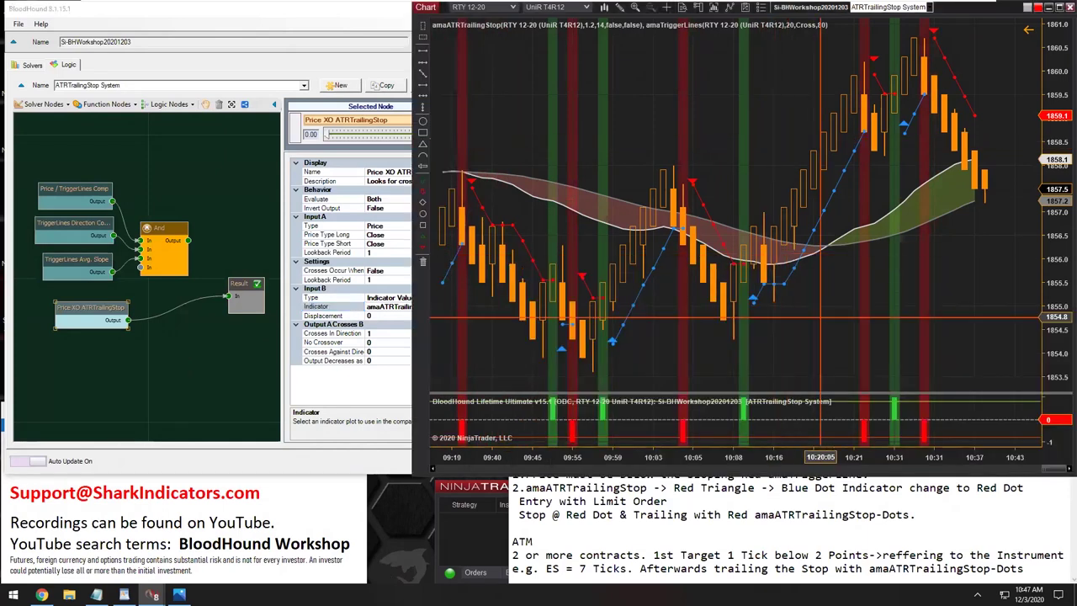
left_click_drag(954, 458, 893, 458)
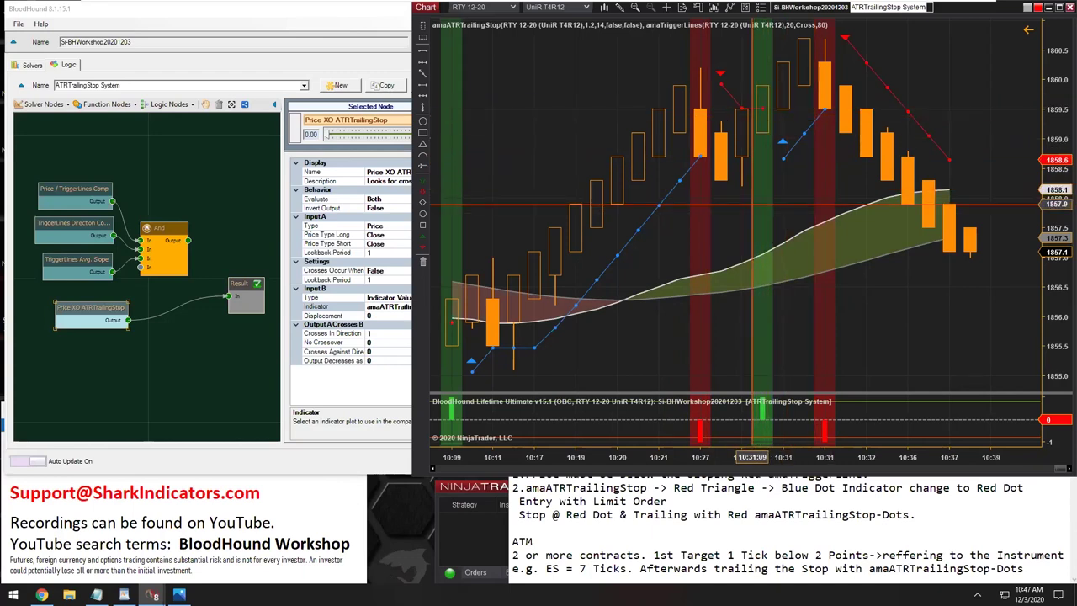
left_click(84, 310)
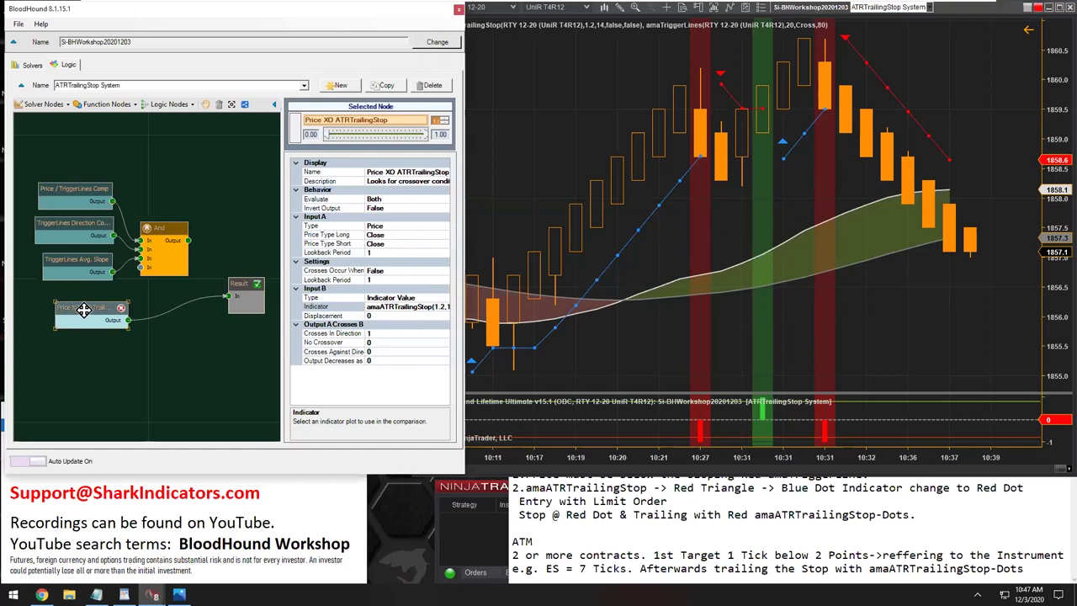
left_click_drag(84, 310, 70, 307)
left_click_drag(187, 240, 226, 294)
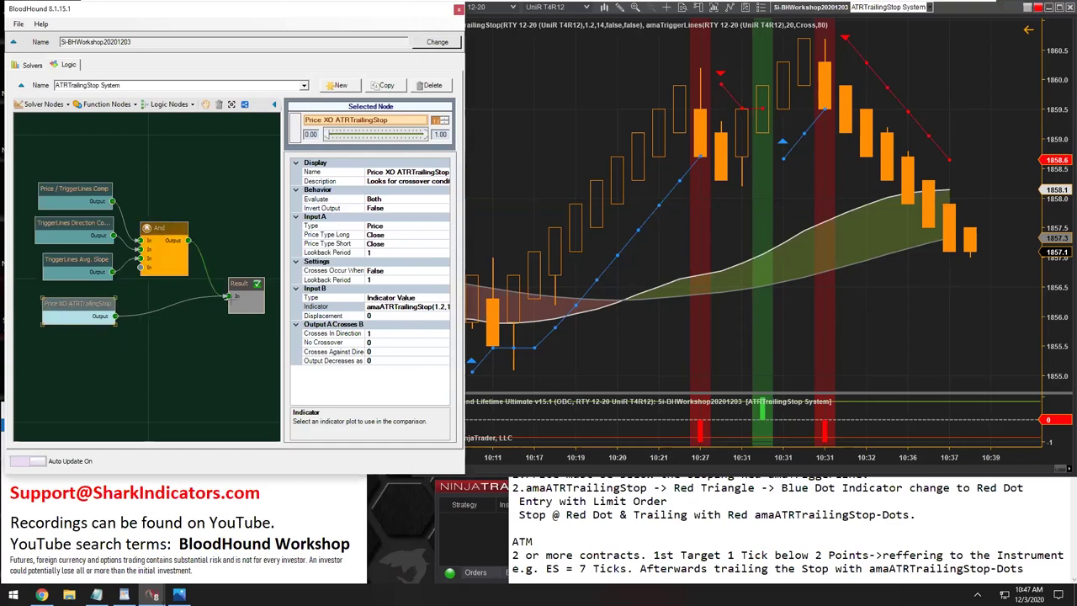
left_click_drag(159, 230, 163, 239)
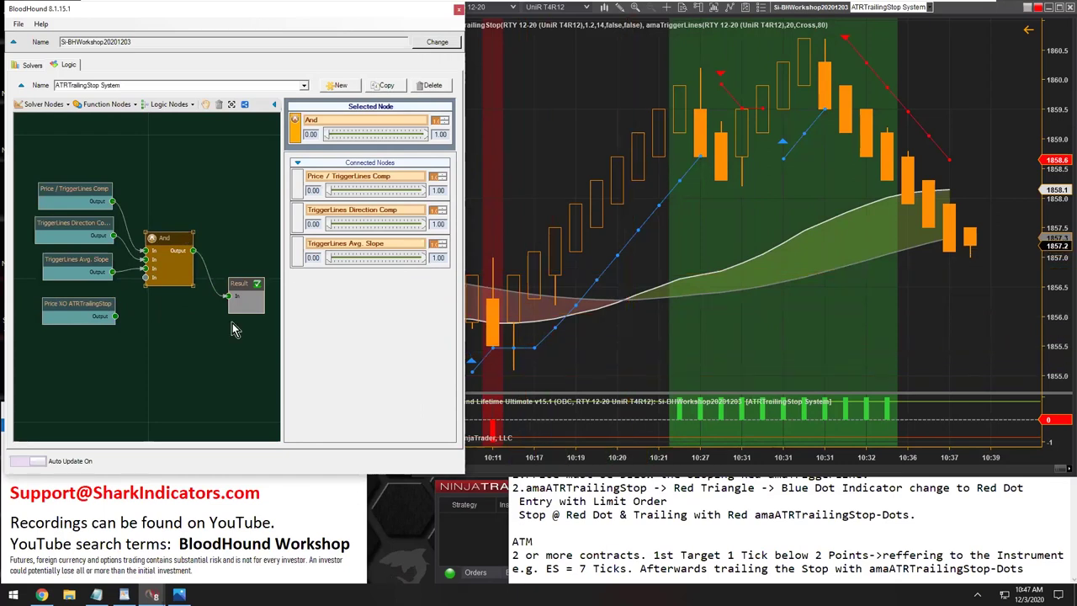
left_click(80, 309)
left_click_drag(80, 310, 136, 295)
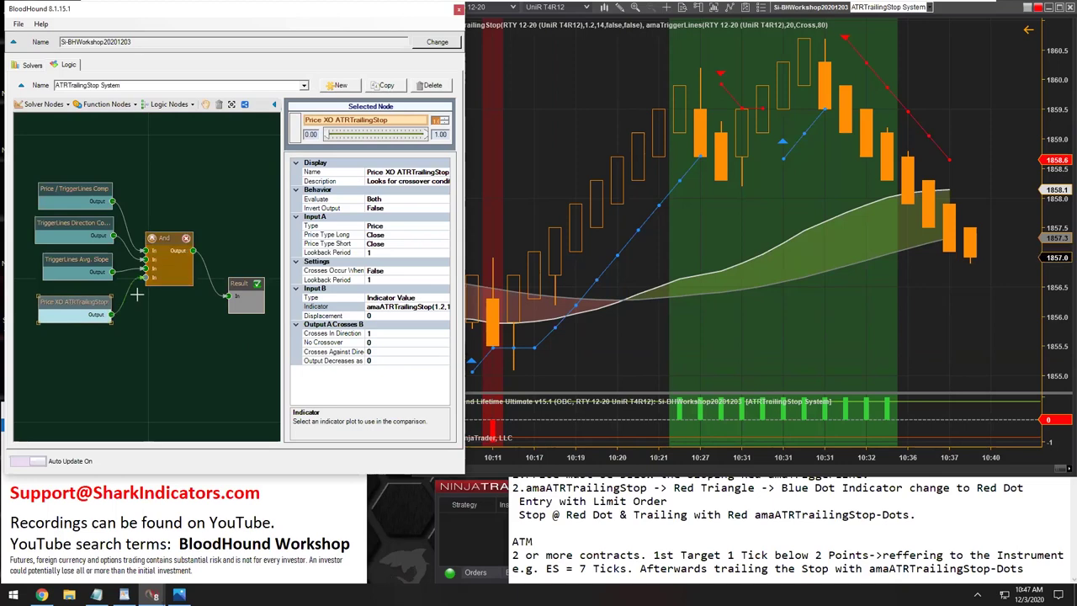
Step: Close BloodHound and maximize the RTY 12-20 chart to examine the combined long and short signals over more bars
left_click(774, 134)
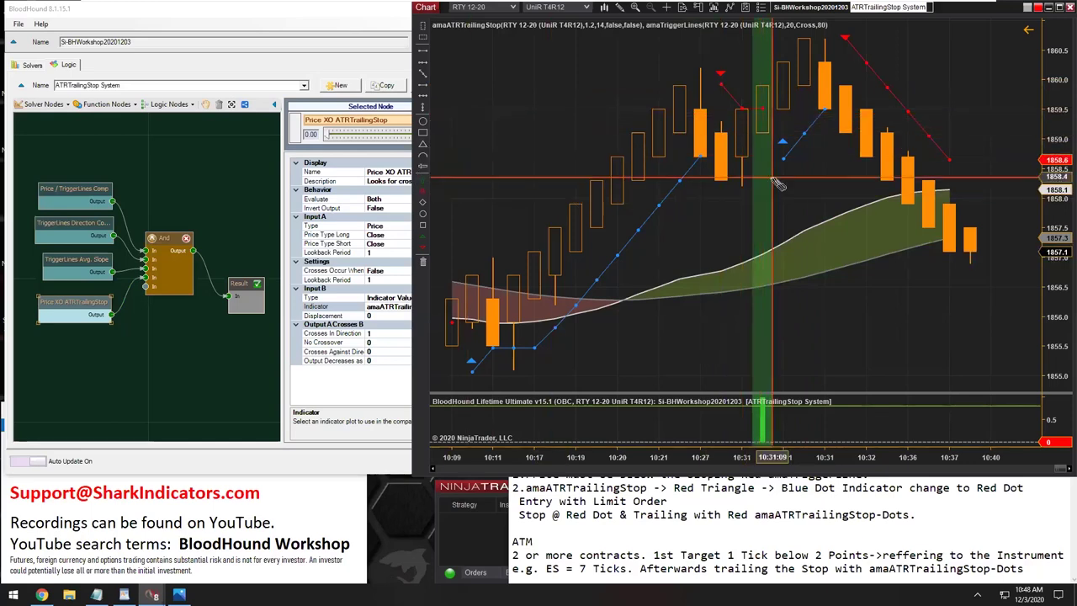
mouse_move(769, 459)
left_mouse_down()
mouse_move(697, 459)
mouse_move(769, 461)
left_mouse_up()
left_click(328, 13)
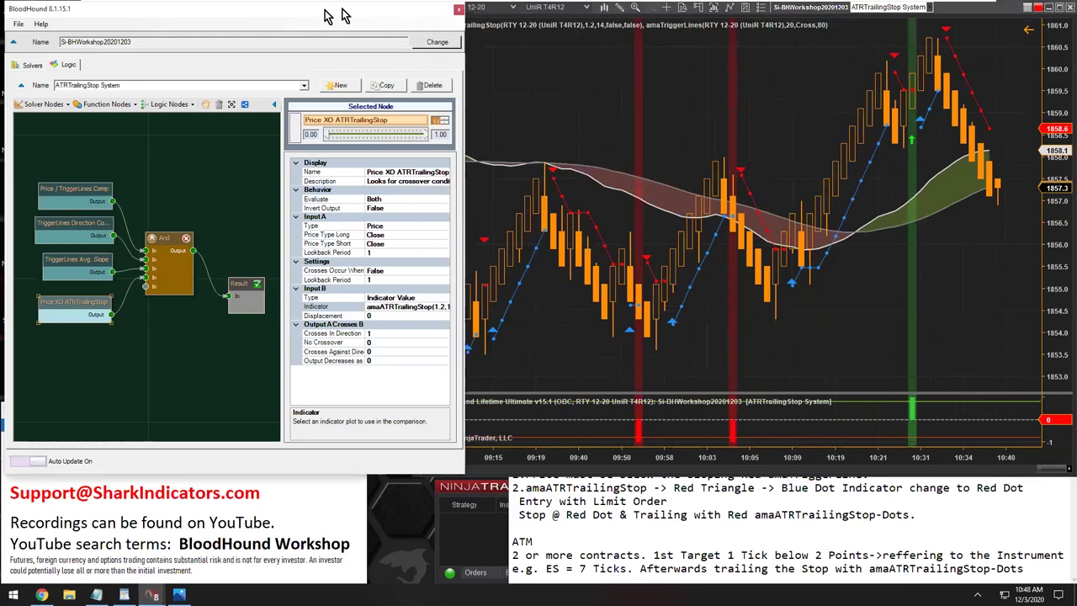
left_click(459, 10)
left_click(1058, 7)
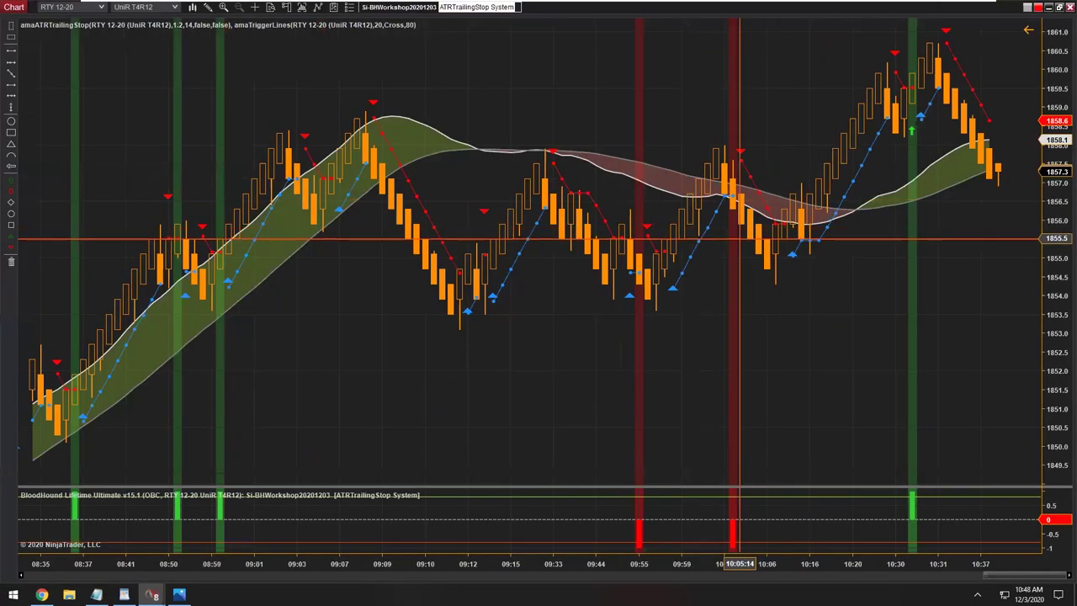
left_click_drag(532, 569, 587, 576)
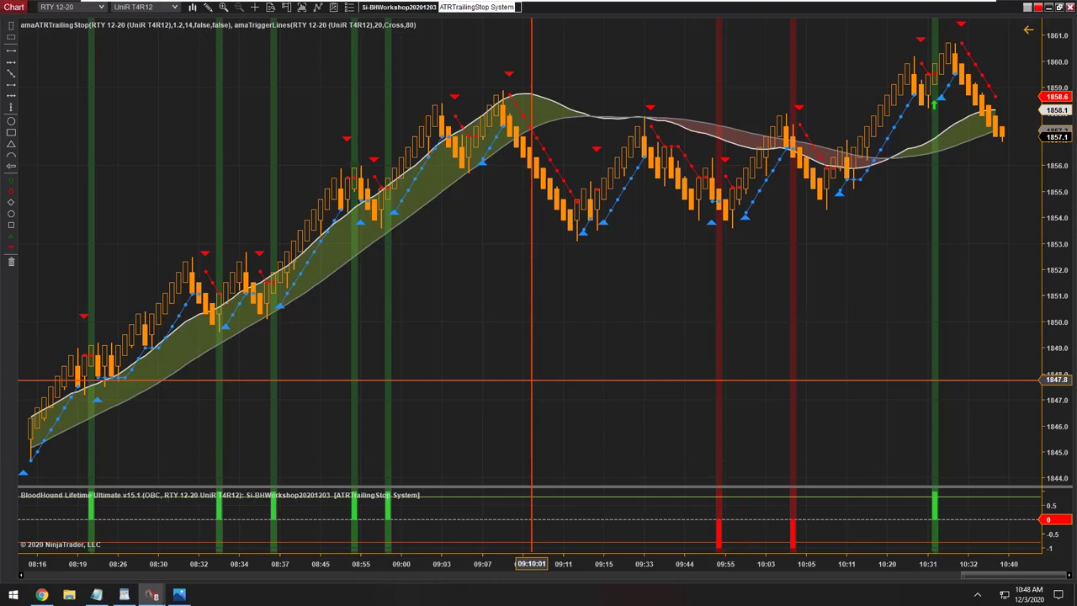
left_click_drag(502, 490, 503, 507)
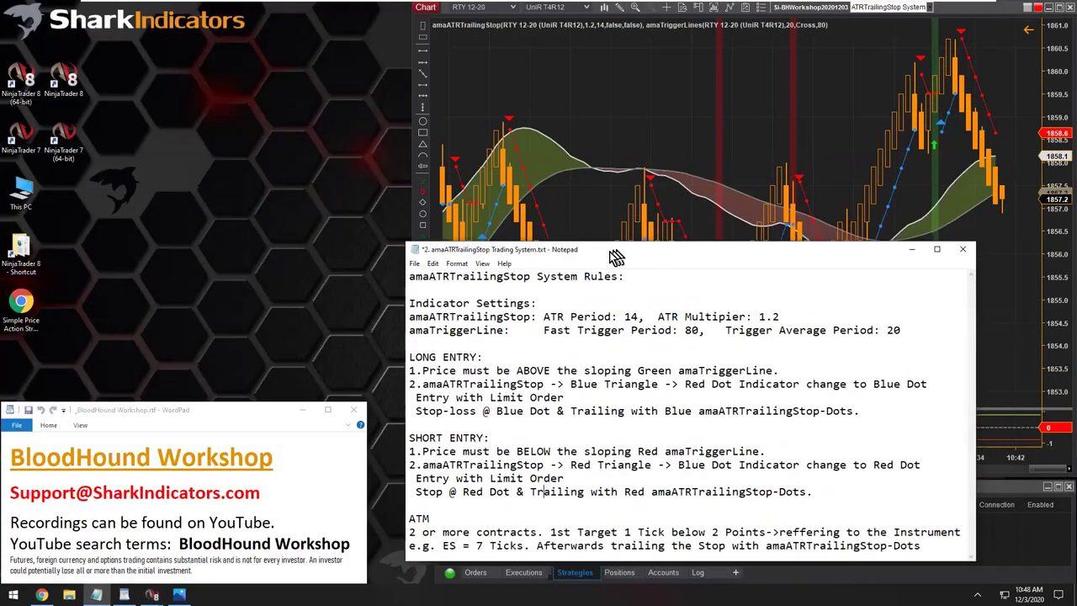
Step: Review the long entry, short entry, limit order, trailing stop-loss and ATM target rules in the Notepad system notes
left_click_drag(612, 251, 593, 268)
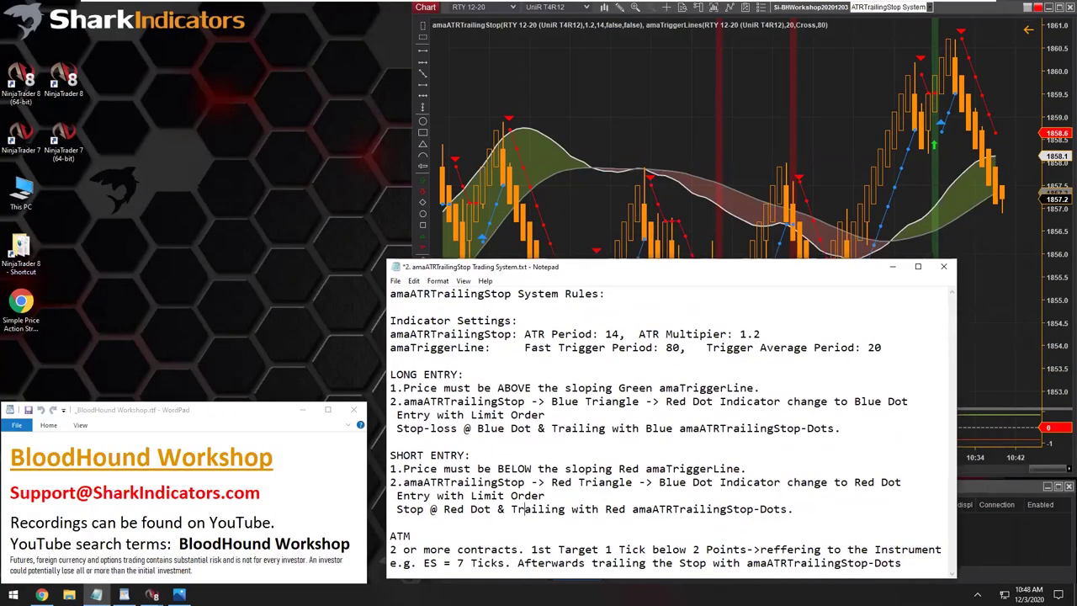
left_click_drag(390, 379, 458, 376)
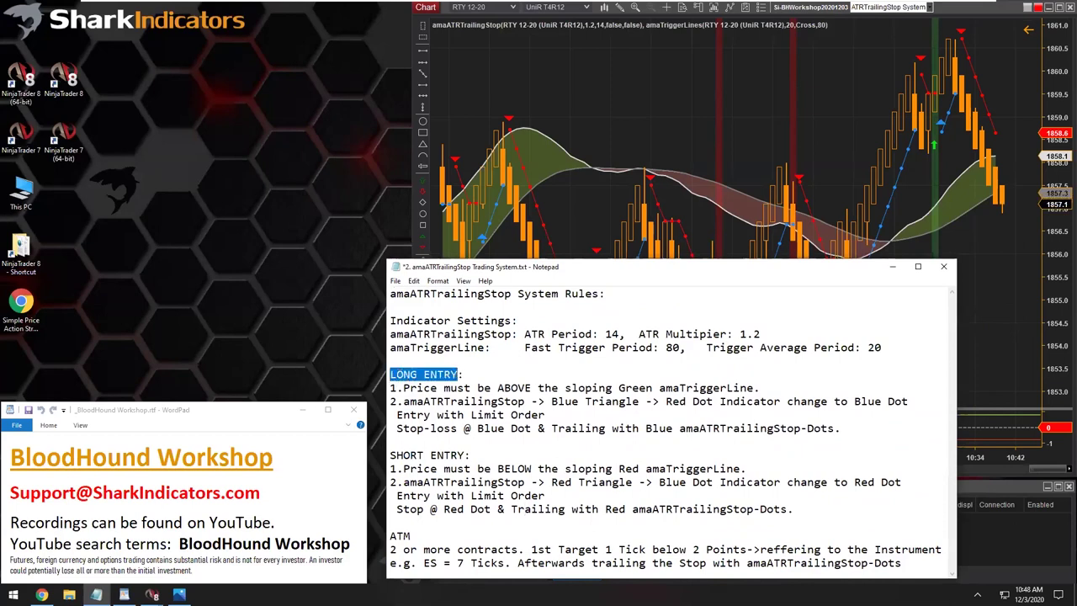
left_click_drag(391, 455, 464, 455)
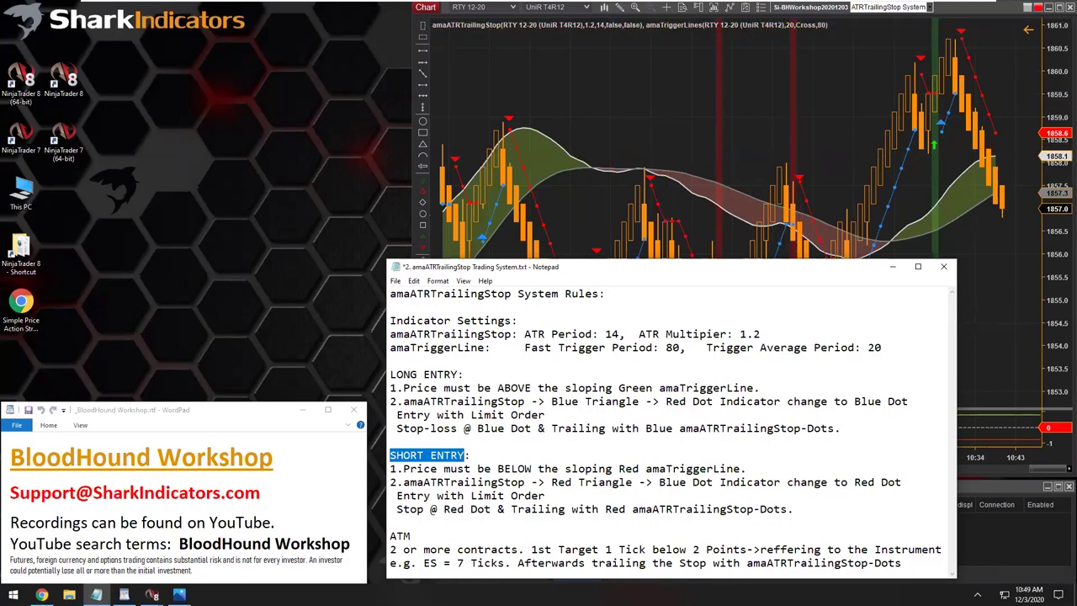
left_click_drag(396, 415, 545, 415)
mouse_move(397, 428)
left_mouse_down()
mouse_move(605, 428)
mouse_move(390, 441)
left_mouse_up()
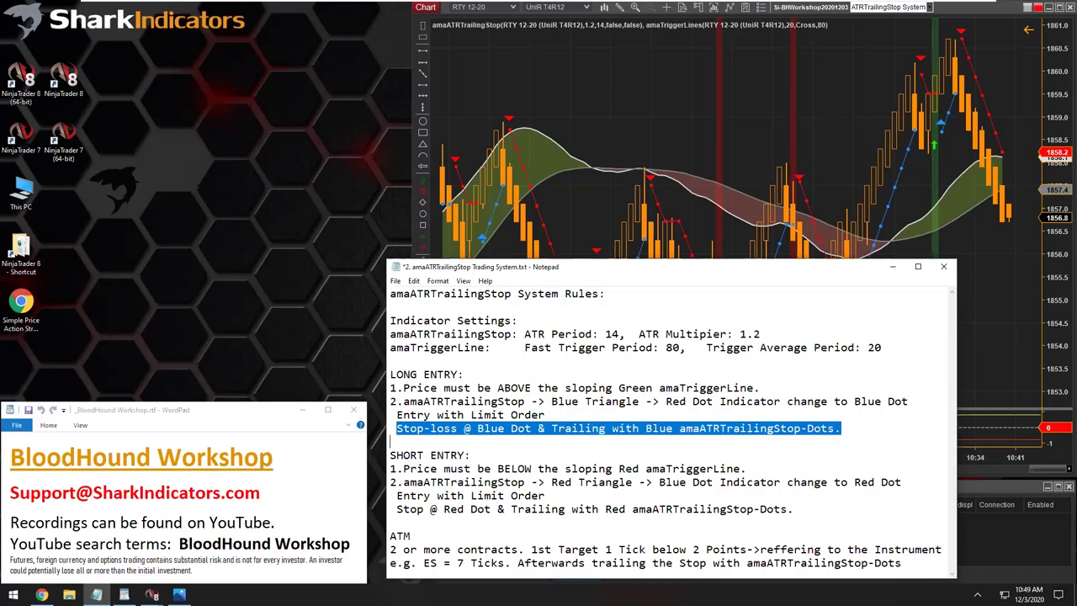
left_click_drag(611, 434, 814, 435)
left_click_drag(391, 535, 415, 536)
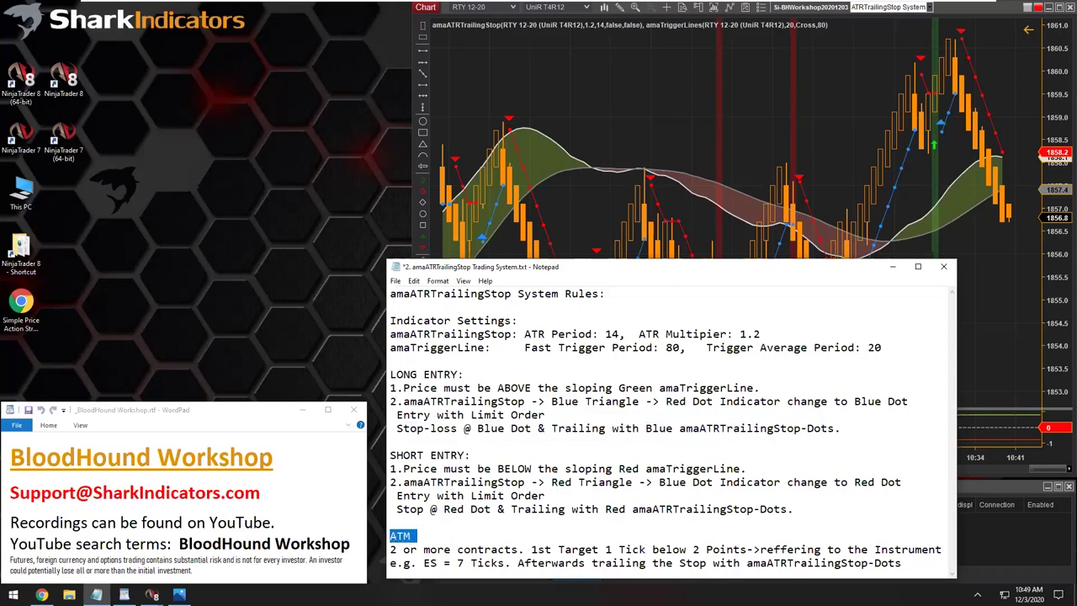
left_click_drag(391, 551, 836, 562)
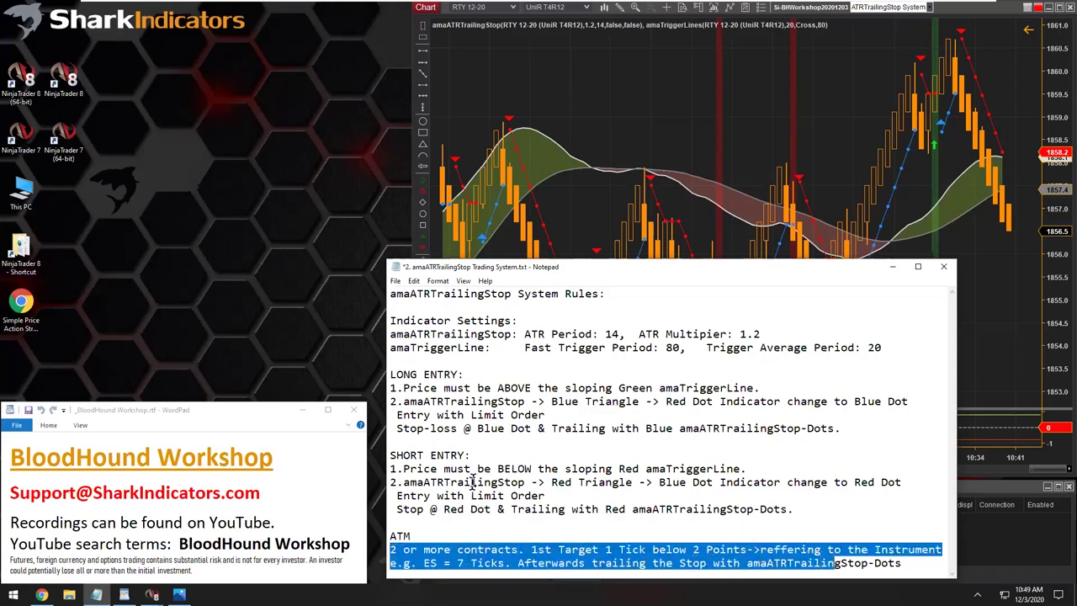